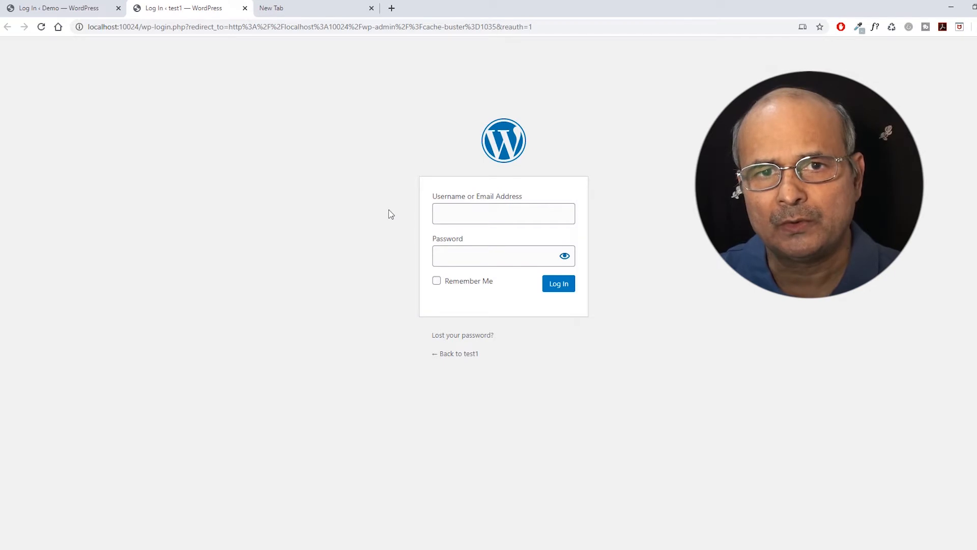
Sign in to the test1 site with the administrator username and password.
left_click(439, 210)
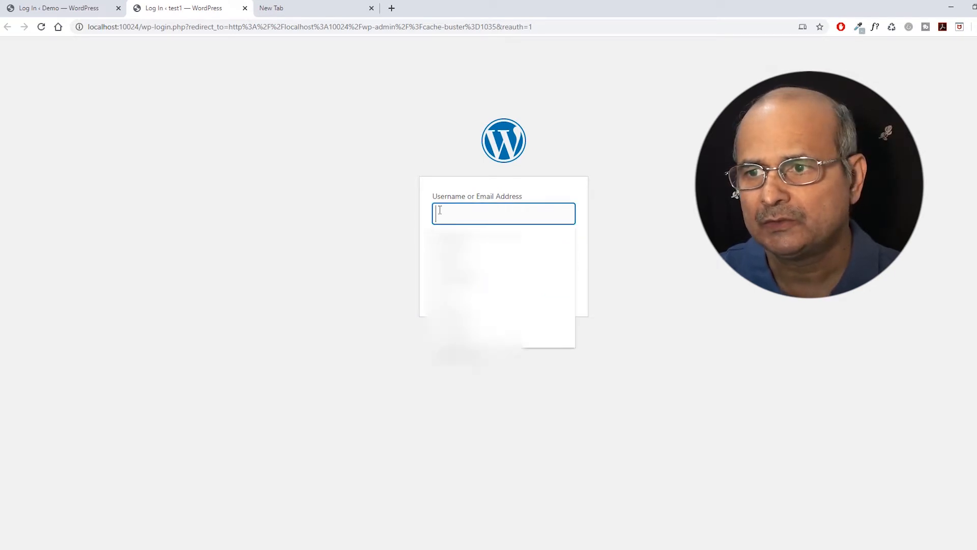
type("admin")
key("Tab")
type("a")
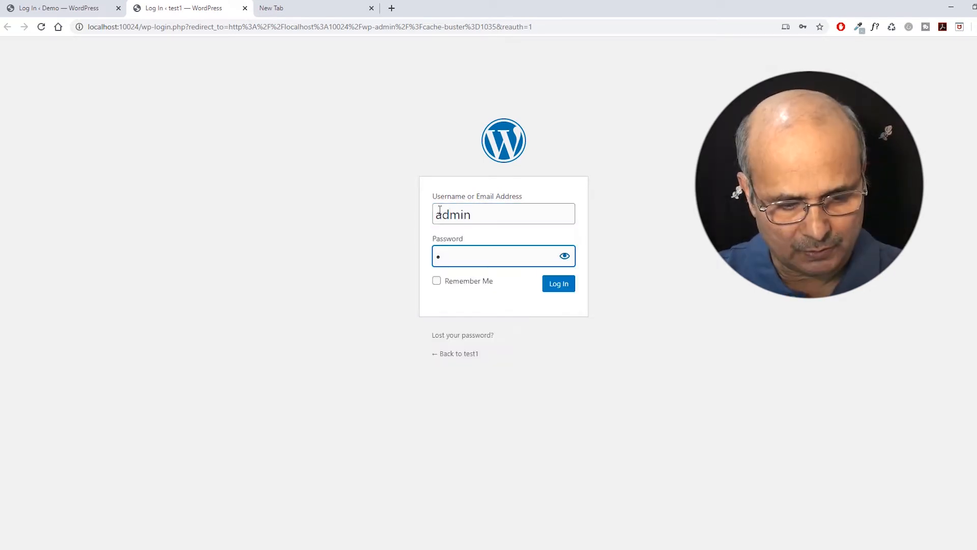
left_click(559, 284)
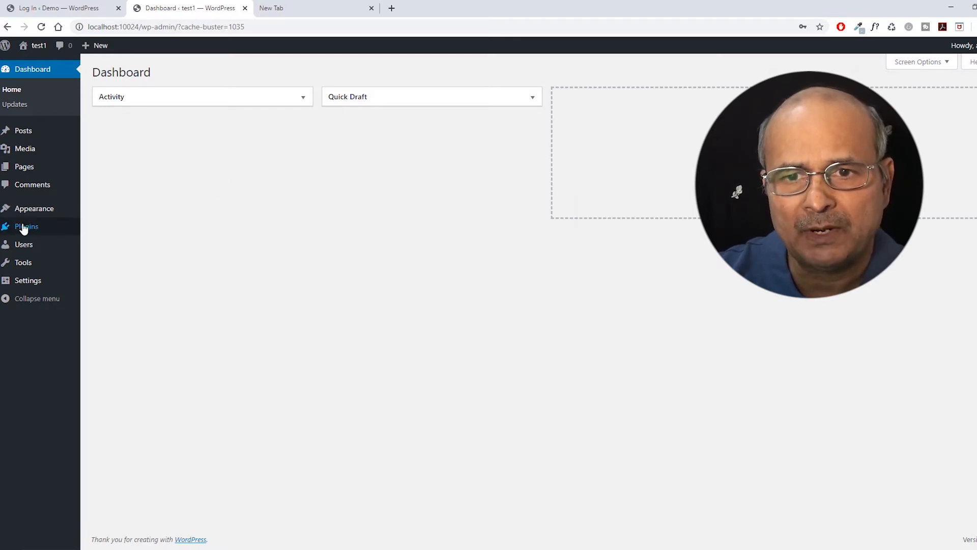
Search the Add Plugins page for the Admin Custom Login plugin.
mouse_move(24, 229)
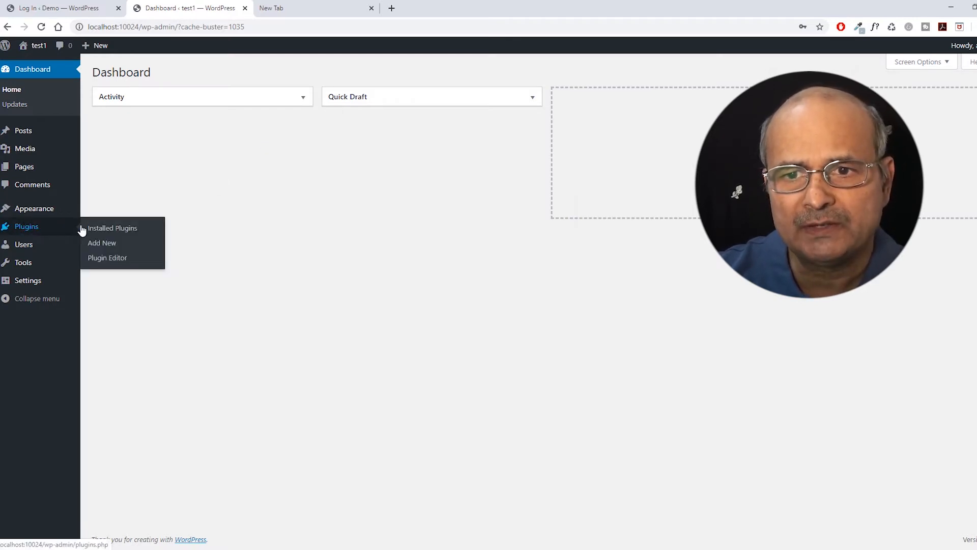
left_click(105, 245)
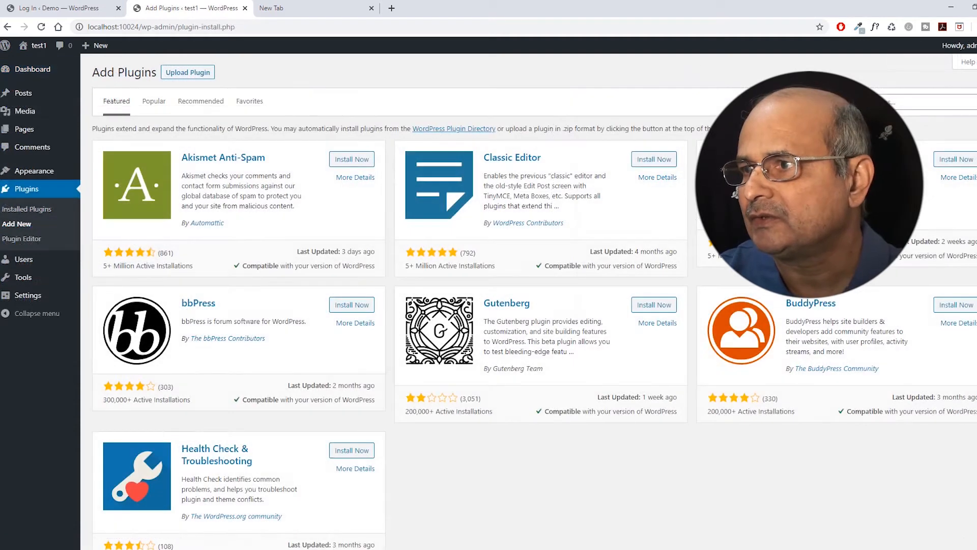
left_click(873, 103)
type("es")
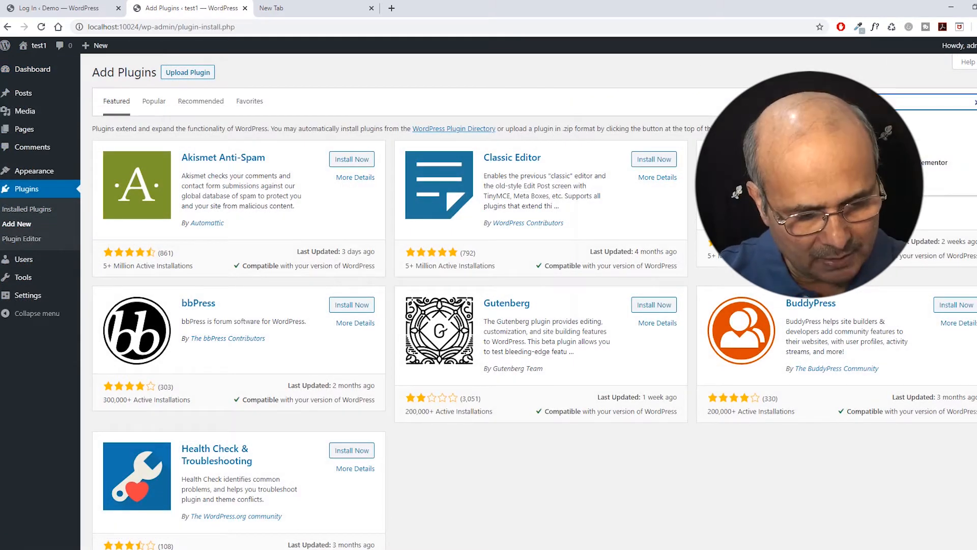
type("min custom")
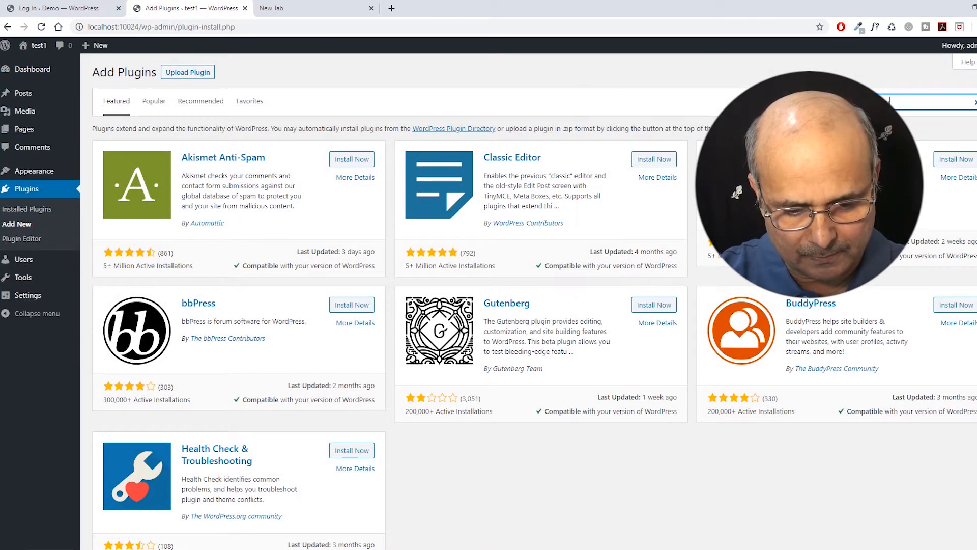
type(" log")
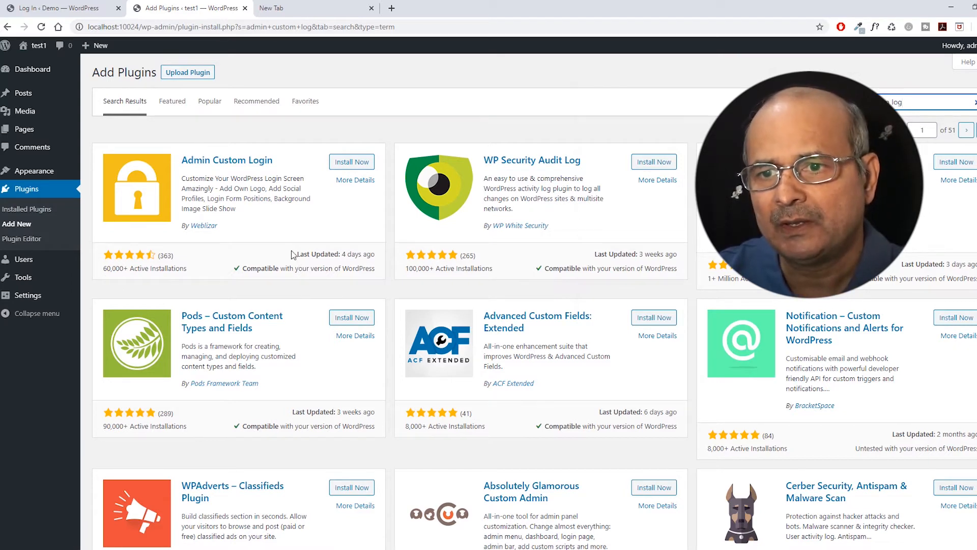
Check Admin Custom Login's last-updated date and 60,000+ active installations, then install it.
left_click_drag(299, 254, 375, 252)
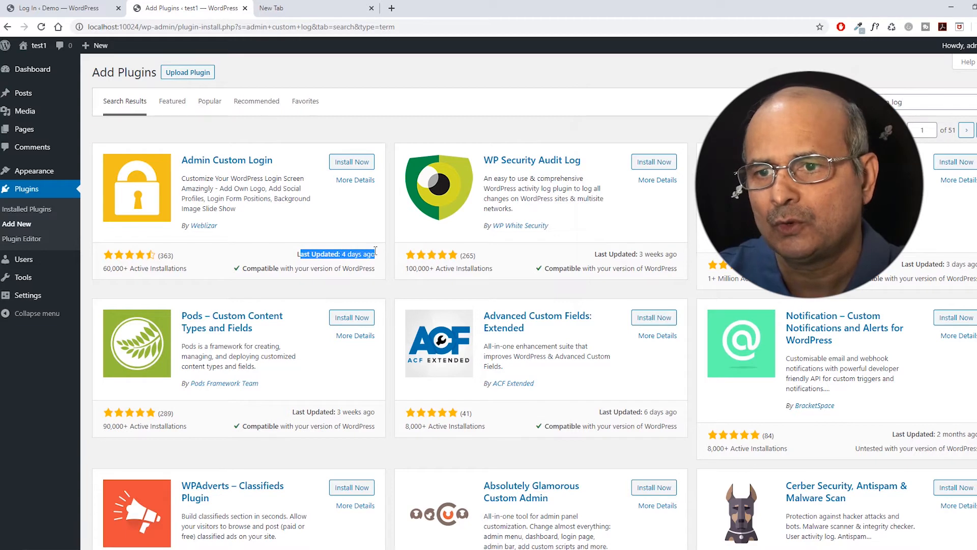
left_click(298, 254)
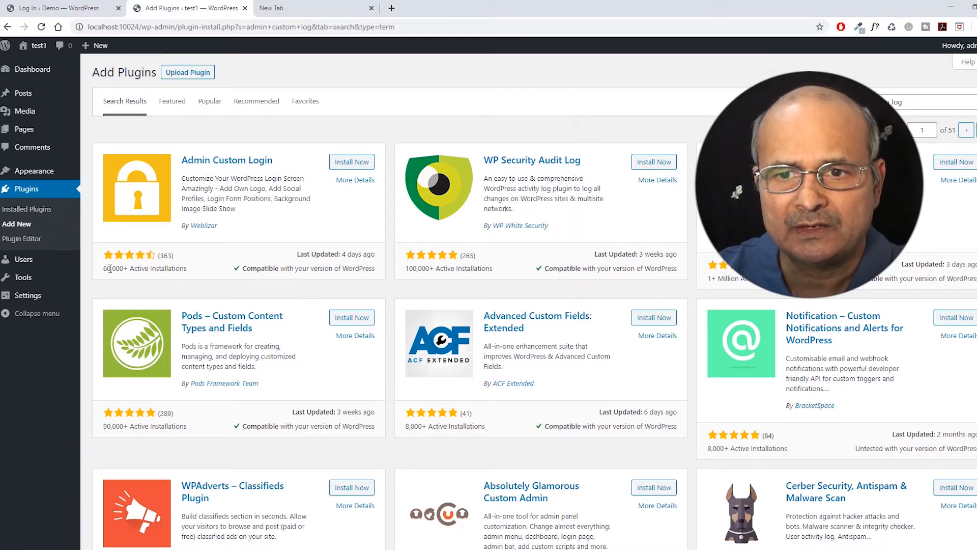
left_click_drag(103, 268, 185, 270)
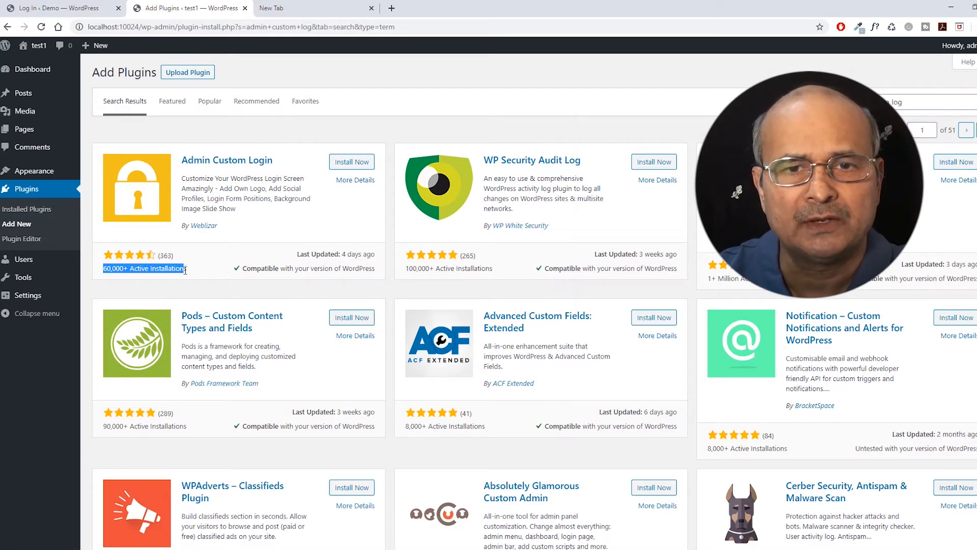
left_click(189, 273)
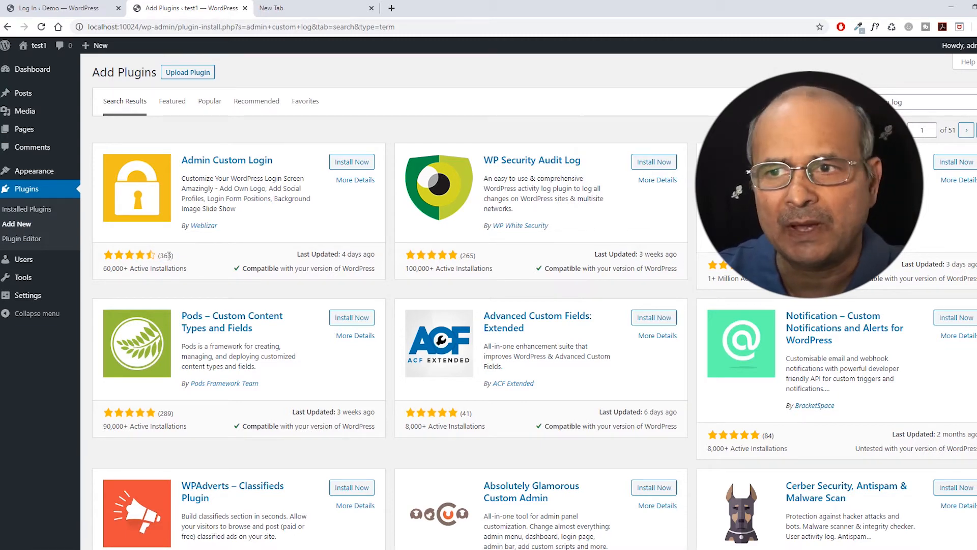
left_click(351, 161)
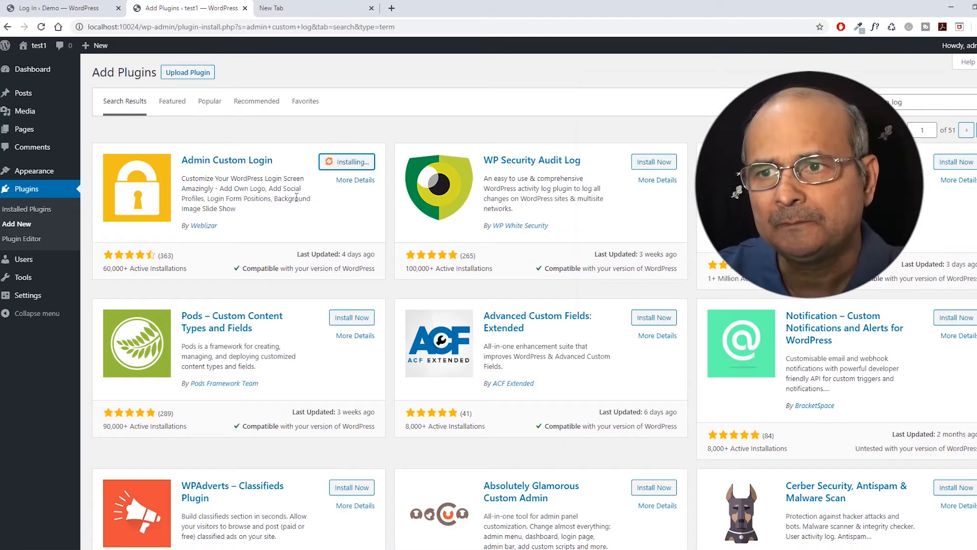
Activate the installed Admin Custom Login plugin so the AC Login menu appears.
left_click(356, 162)
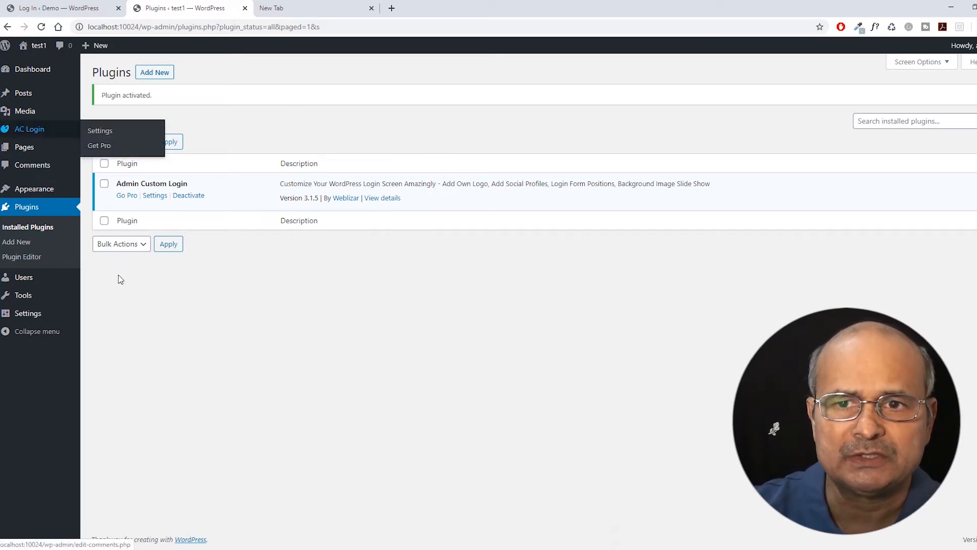
mouse_move(11, 130)
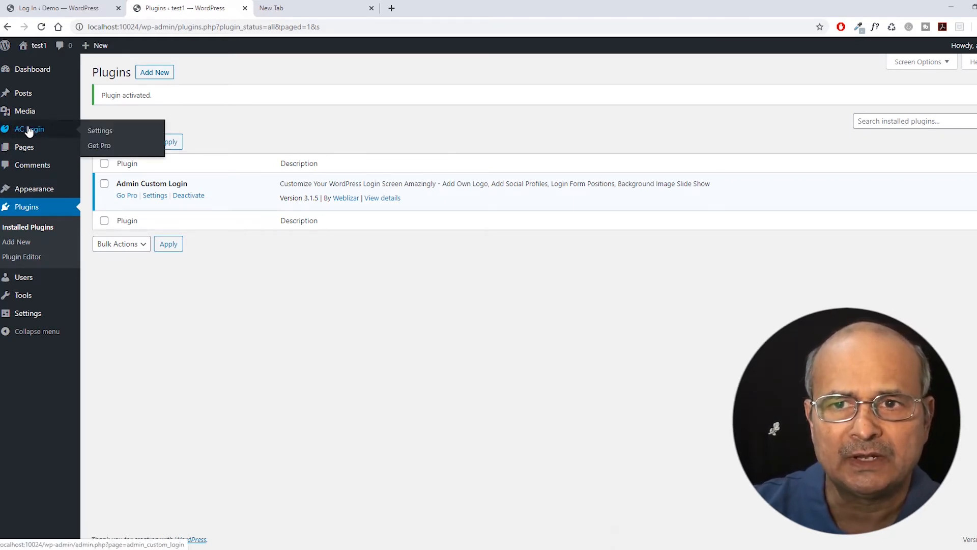
Open the AC Login dashboard and preview the login page in a new tab.
left_click(36, 130)
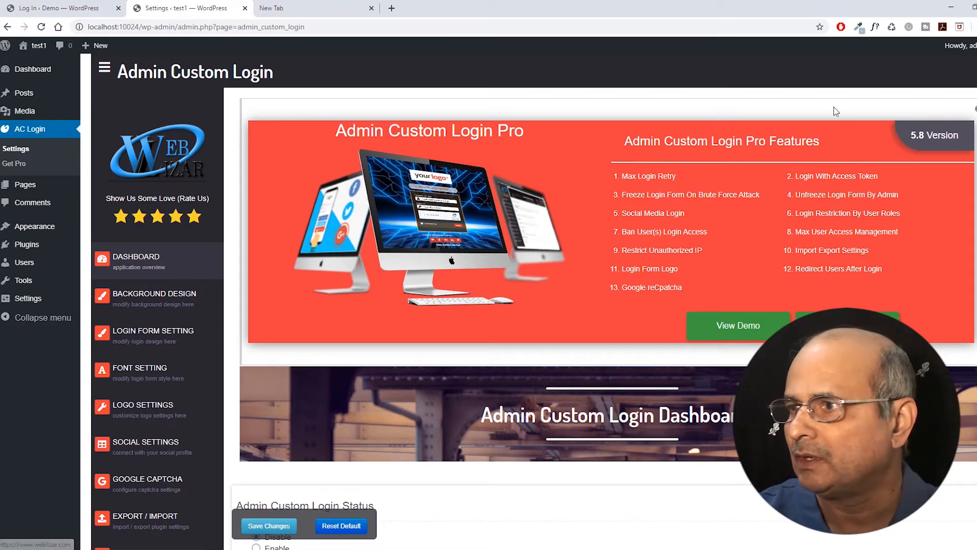
scroll(600, 280, "down", 5)
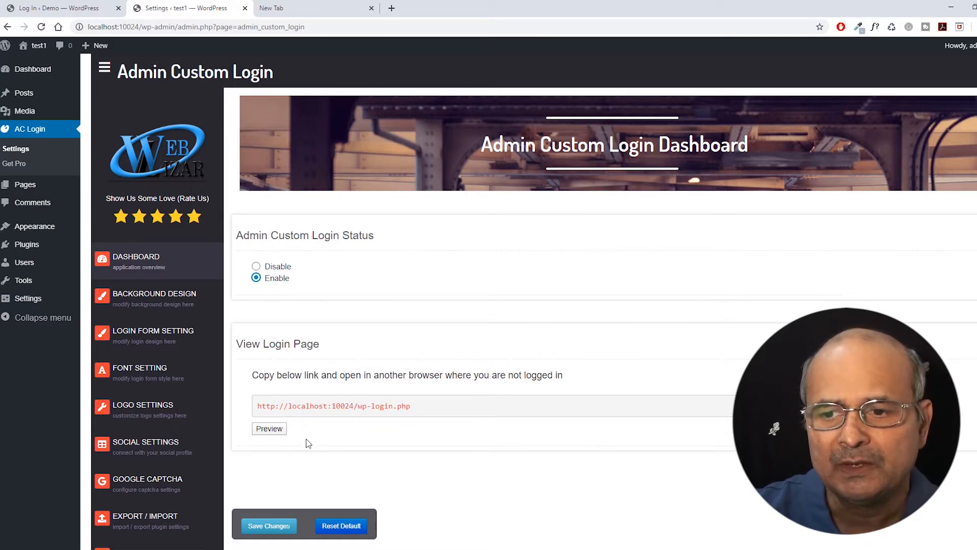
scroll(308, 443, "down", 1)
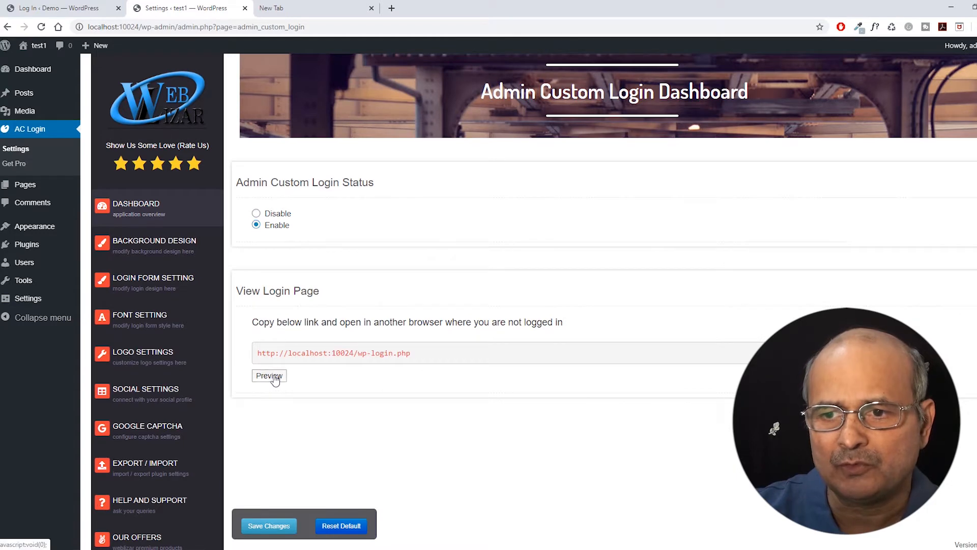
left_click(272, 377)
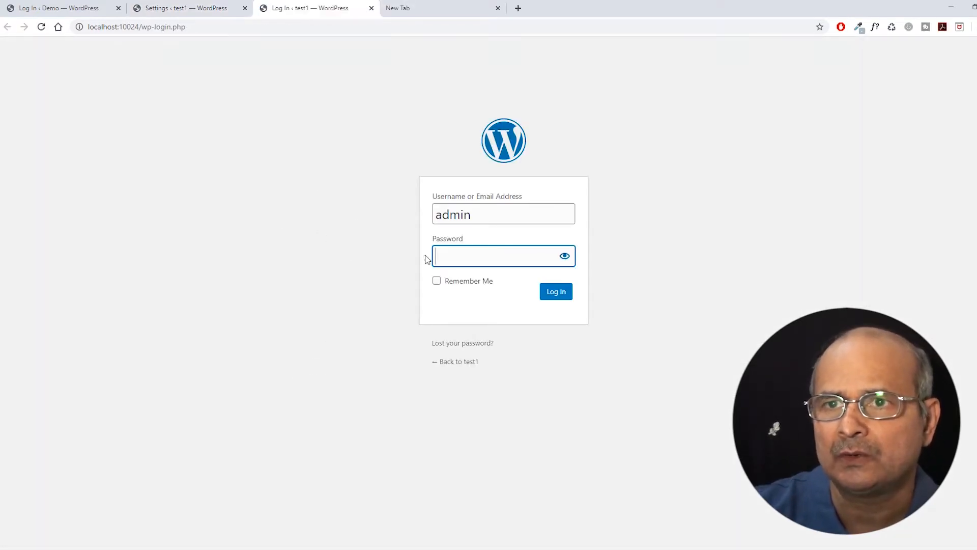
left_click(159, 10)
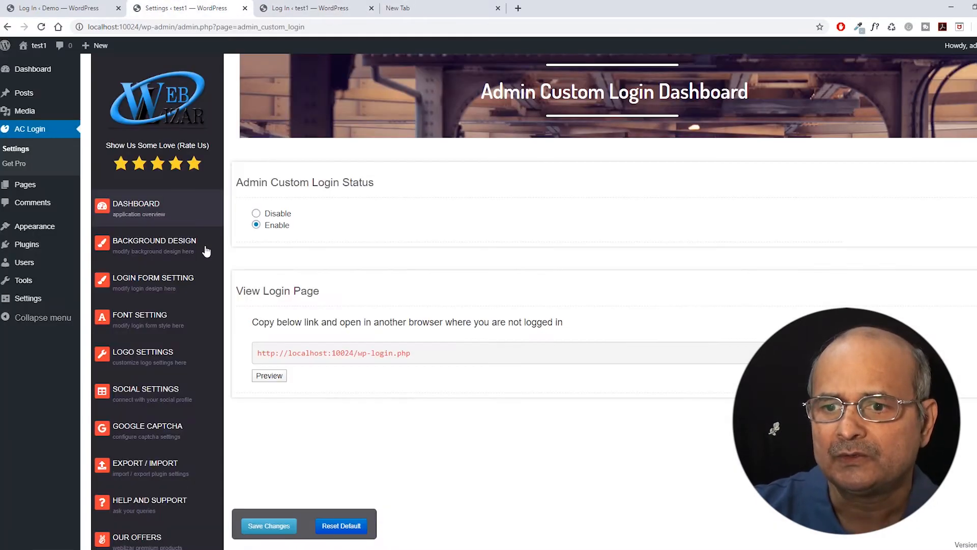
Save the dashboard settings with login customization status set to Enable.
scroll(374, 405, "down", 1)
scroll(332, 249, "up", 1)
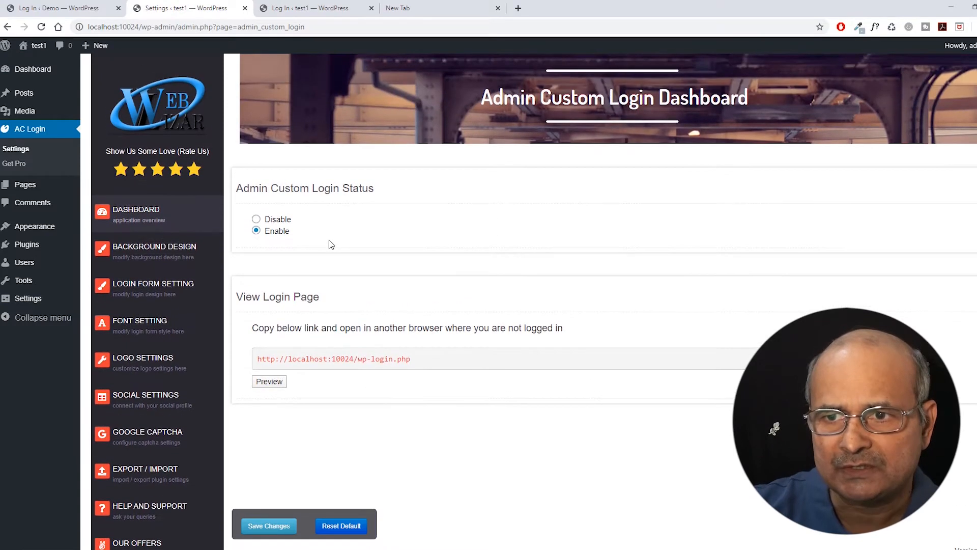
left_click(276, 527)
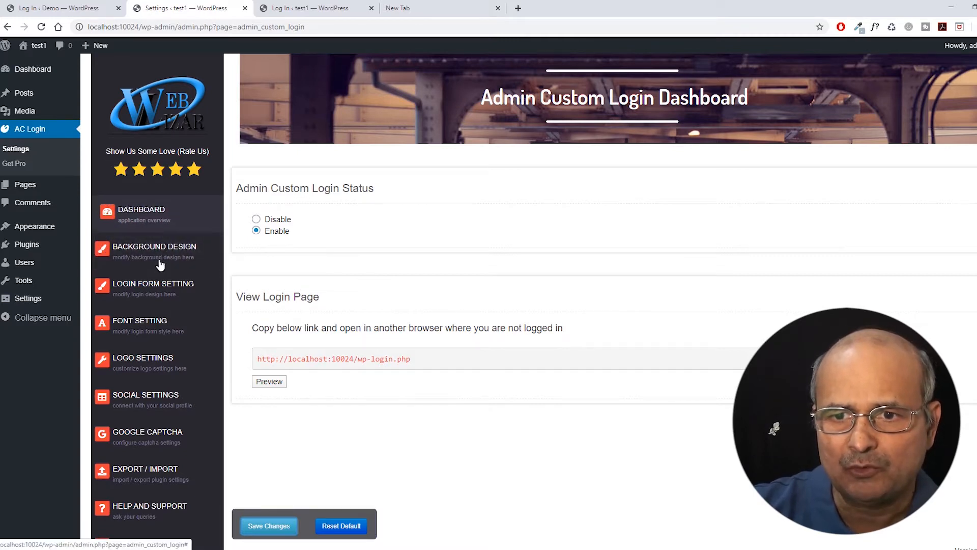
scroll(125, 468, "down", 1)
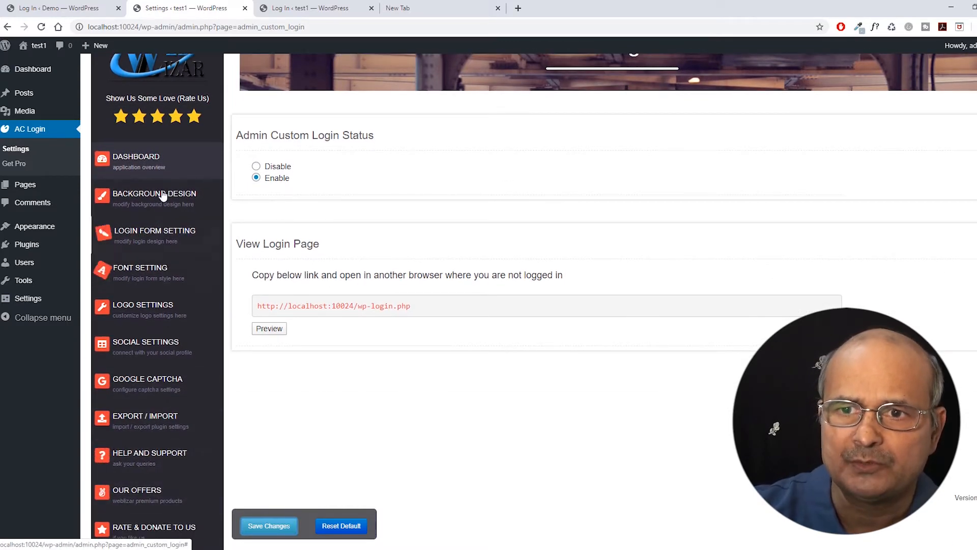
scroll(178, 184, "up", 2)
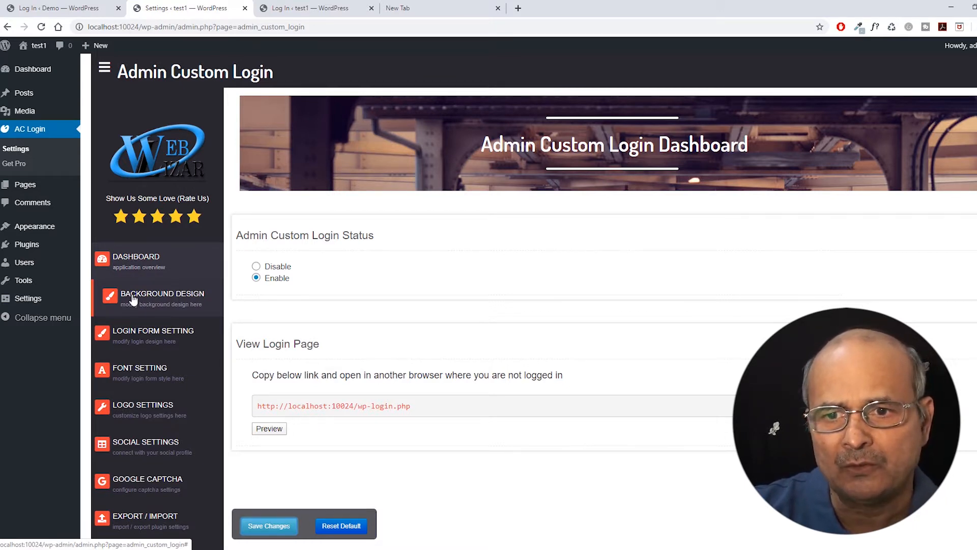
Set the login background type to Static Background Color.
left_click(133, 299)
scroll(526, 271, "down", 1)
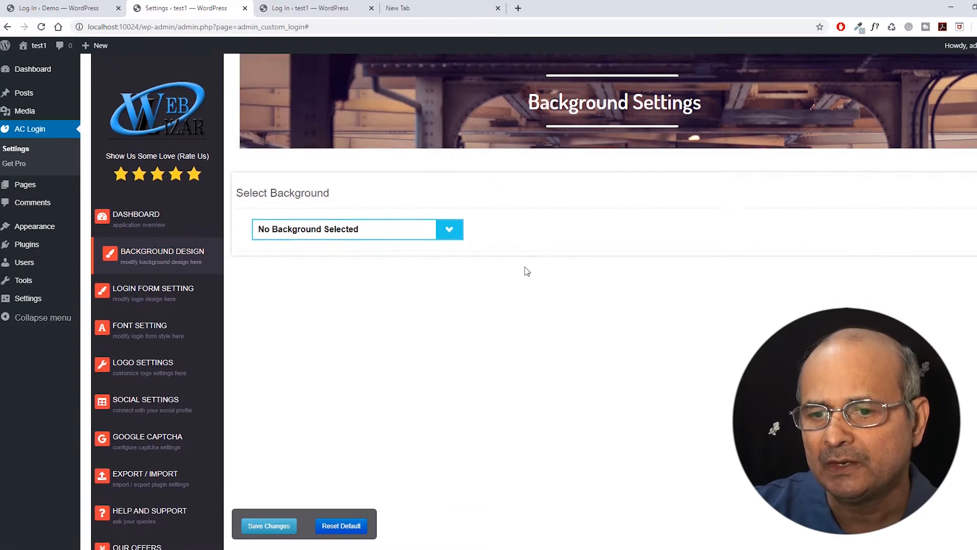
scroll(526, 271, "up", 1)
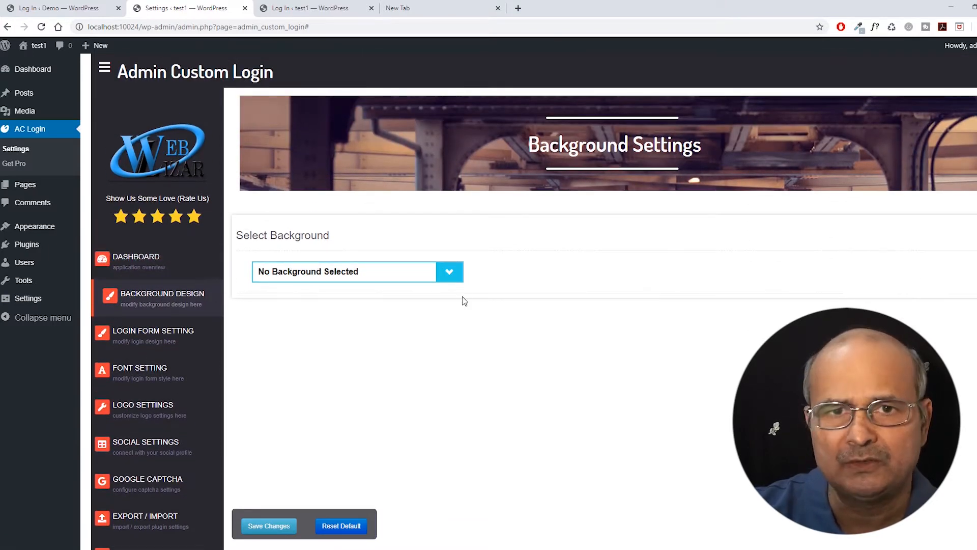
scroll(454, 290, "down", 1)
left_click(454, 219)
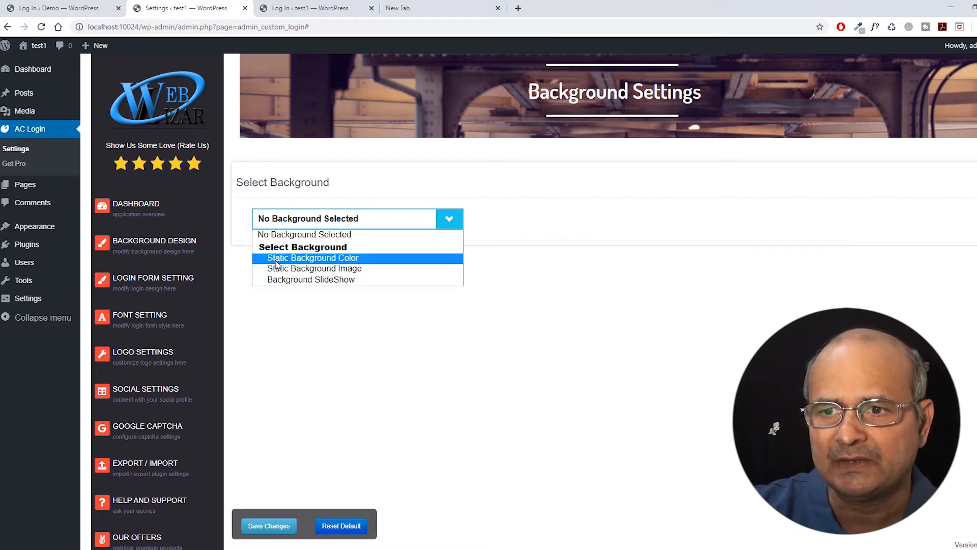
left_click(329, 259)
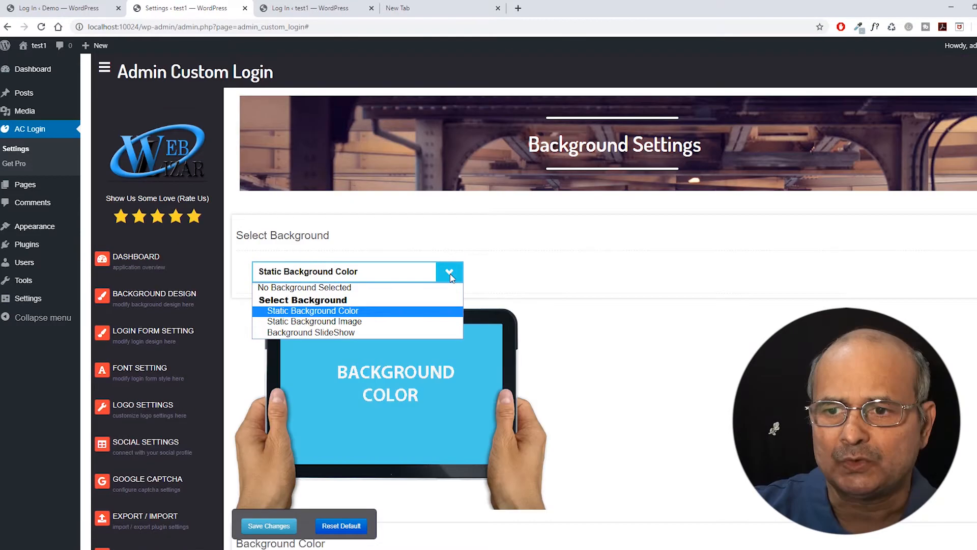
left_click(292, 312)
Change the login page background colour to orange #dd9933.
scroll(454, 295, "down", 2)
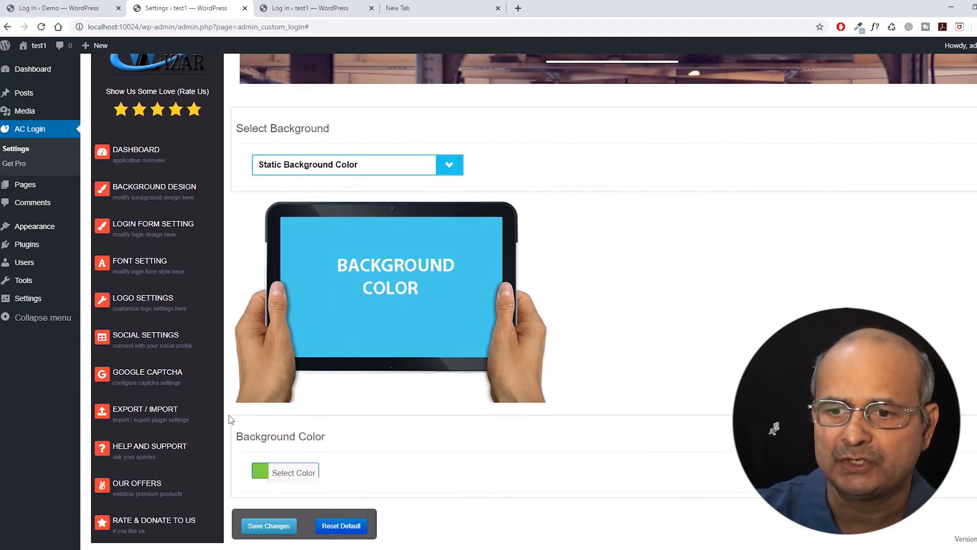
left_click(262, 473)
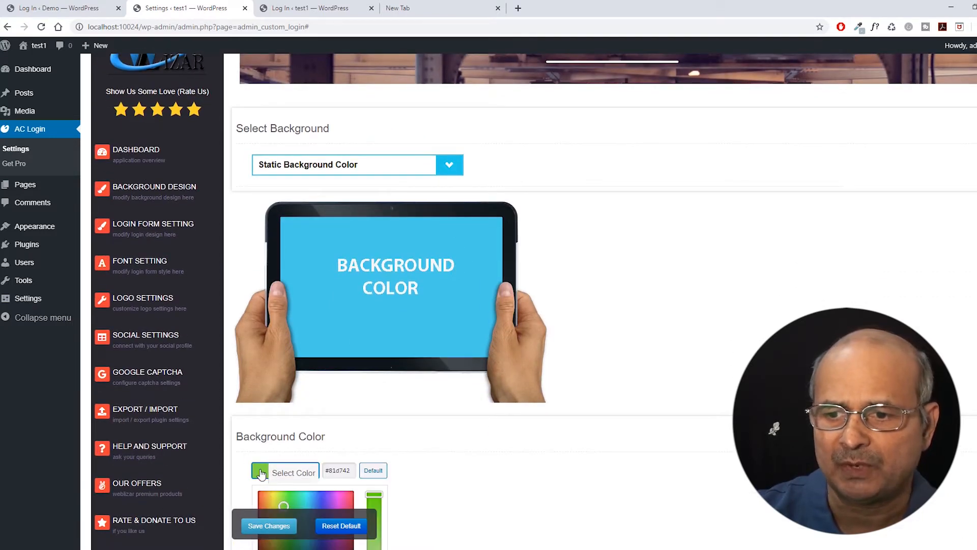
scroll(383, 432, "down", 2)
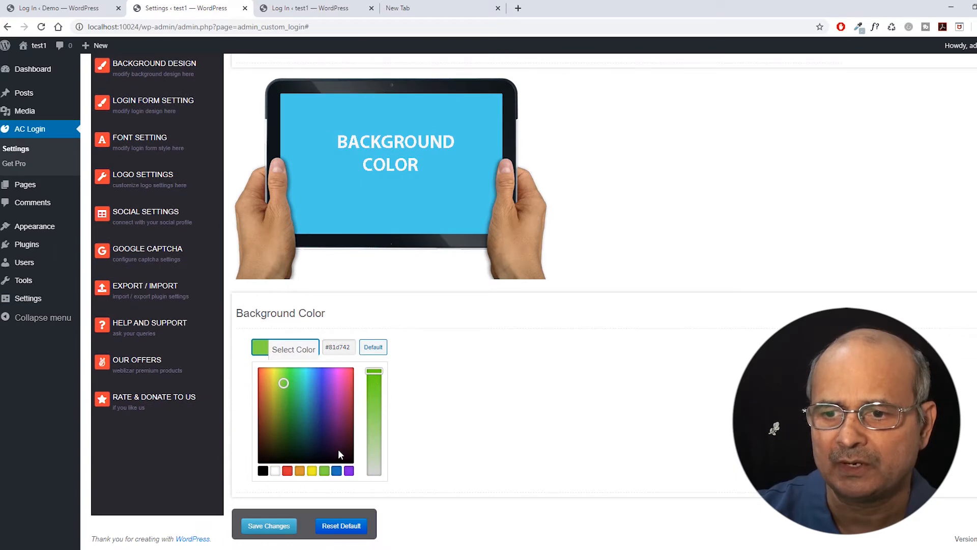
left_click(348, 471)
left_click(300, 471)
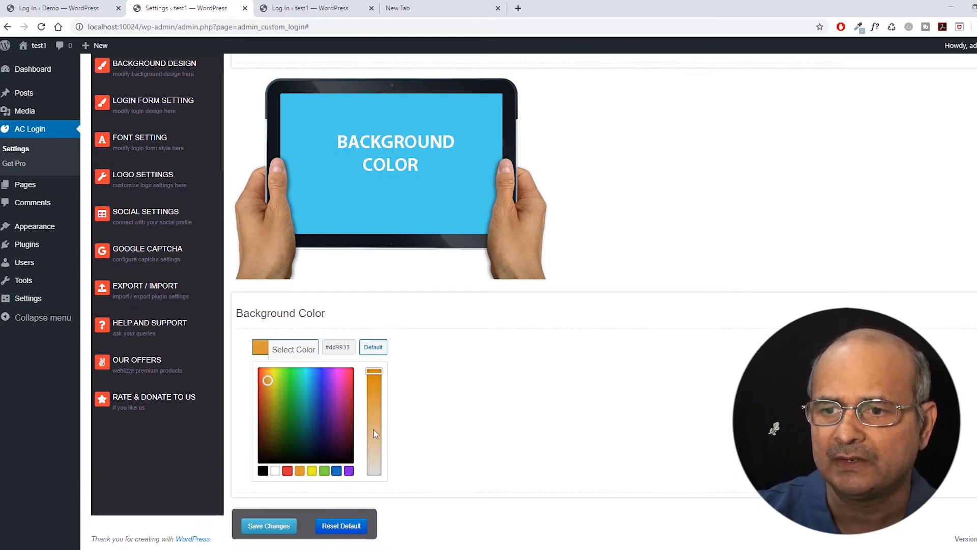
scroll(427, 422, "up", 3)
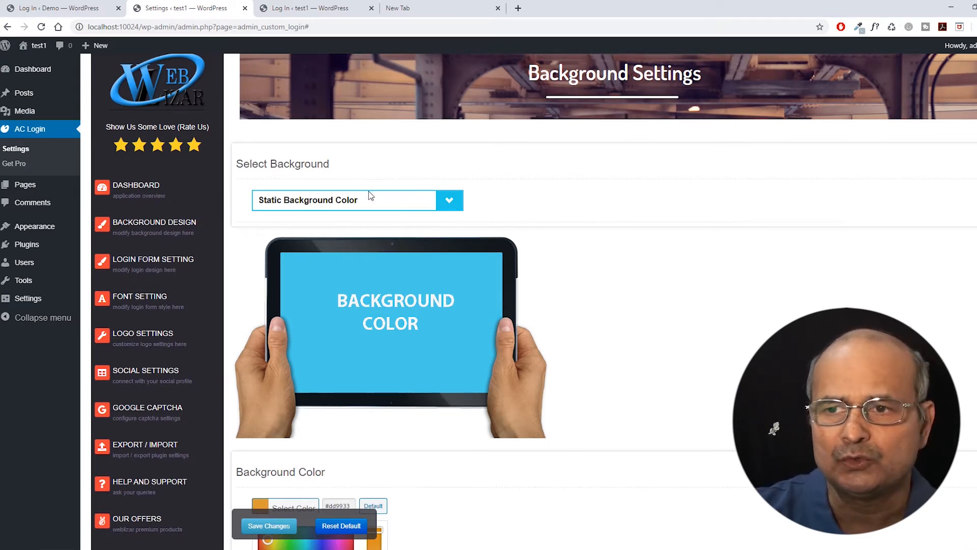
left_click(453, 202)
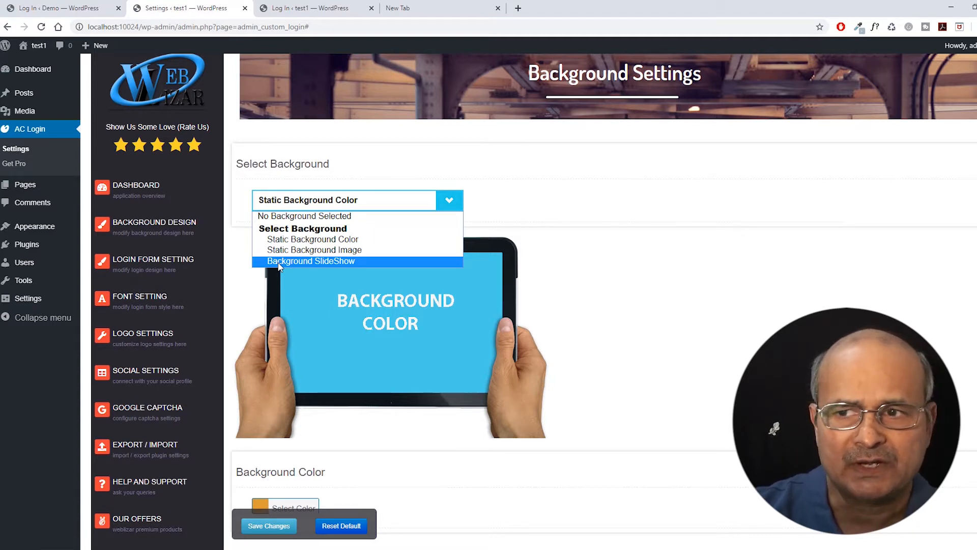
Switch the background to Static Background Image, preview the default image, and start an upload.
left_click(306, 255)
scroll(350, 264, "down", 3)
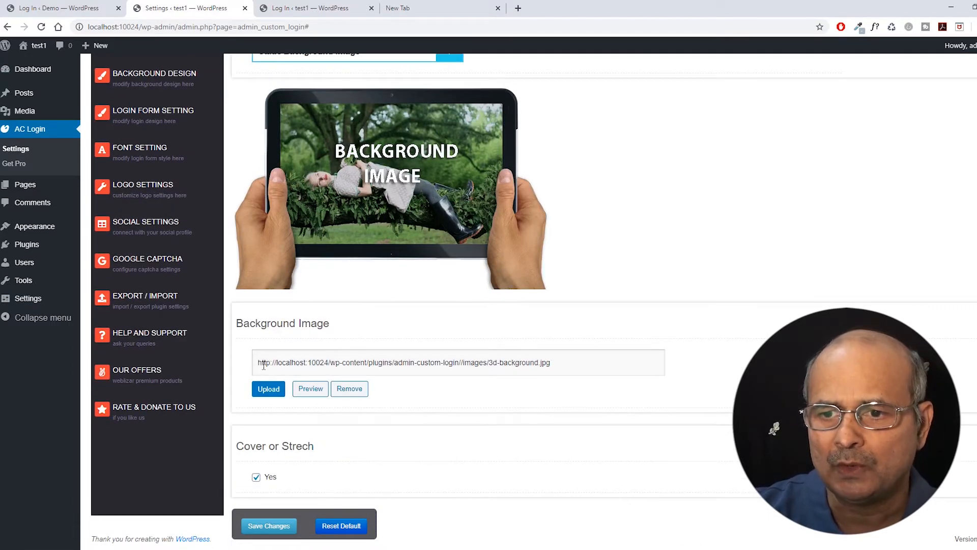
left_click_drag(258, 362, 557, 363)
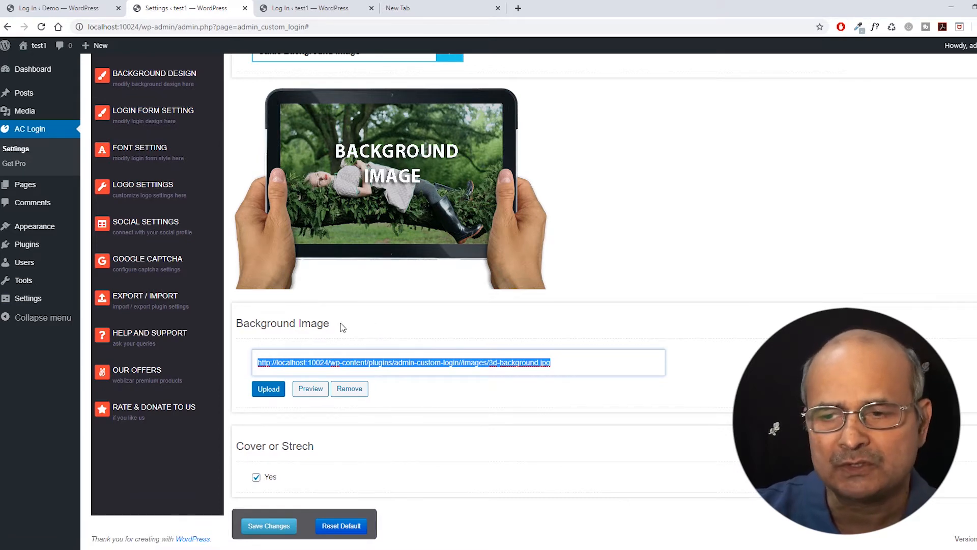
left_click(313, 390)
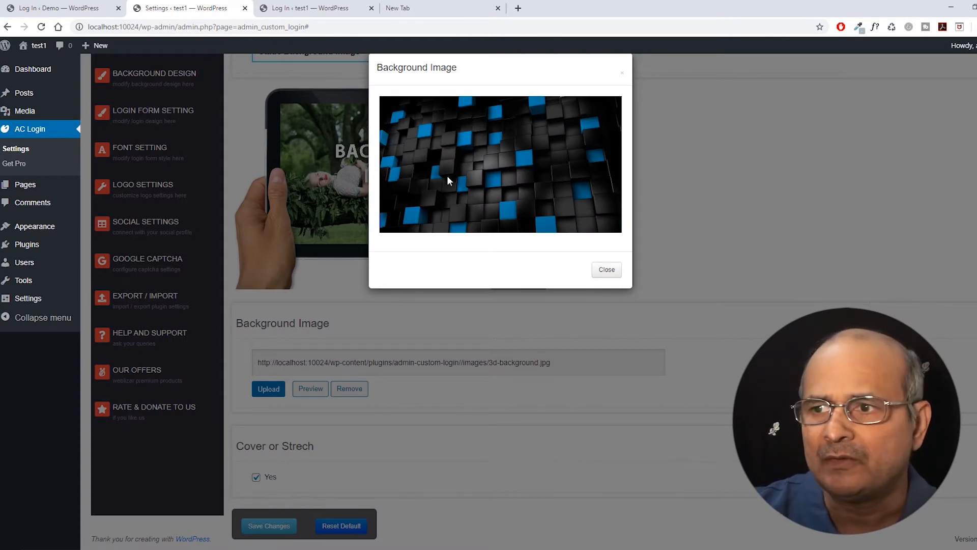
left_click(607, 271)
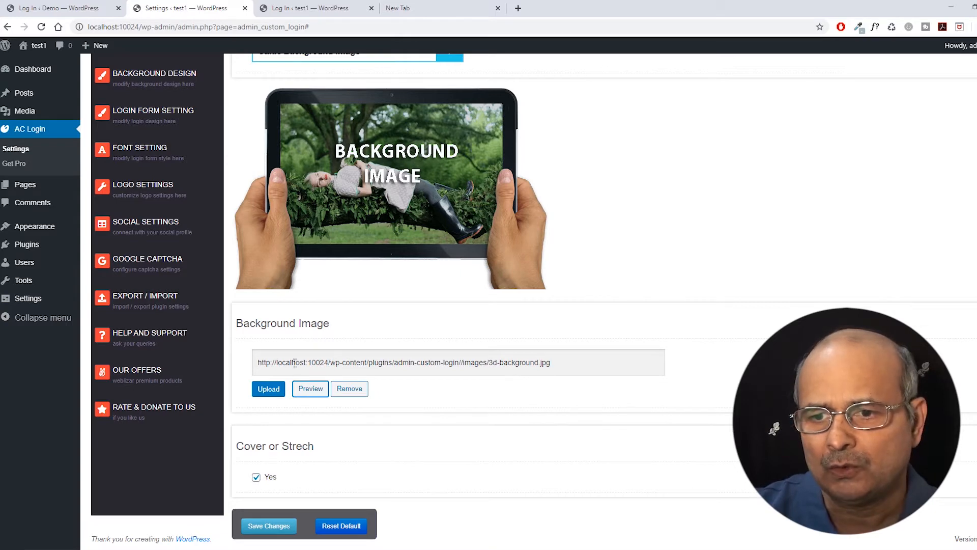
left_click(267, 391)
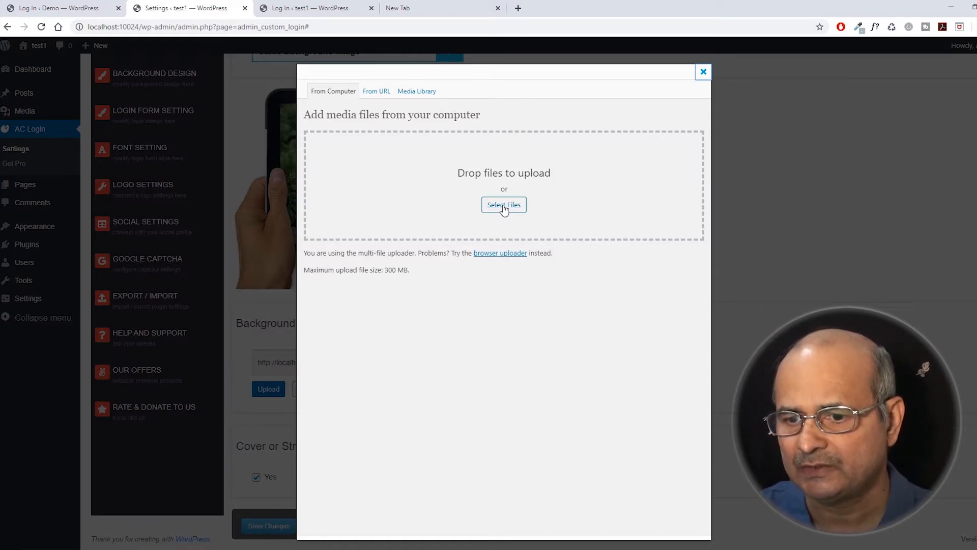
Upload workplace-2303851_1920.jpg and insert its Full Size (1920 × 1280) version as the background.
left_click_drag(370, 433, 503, 201)
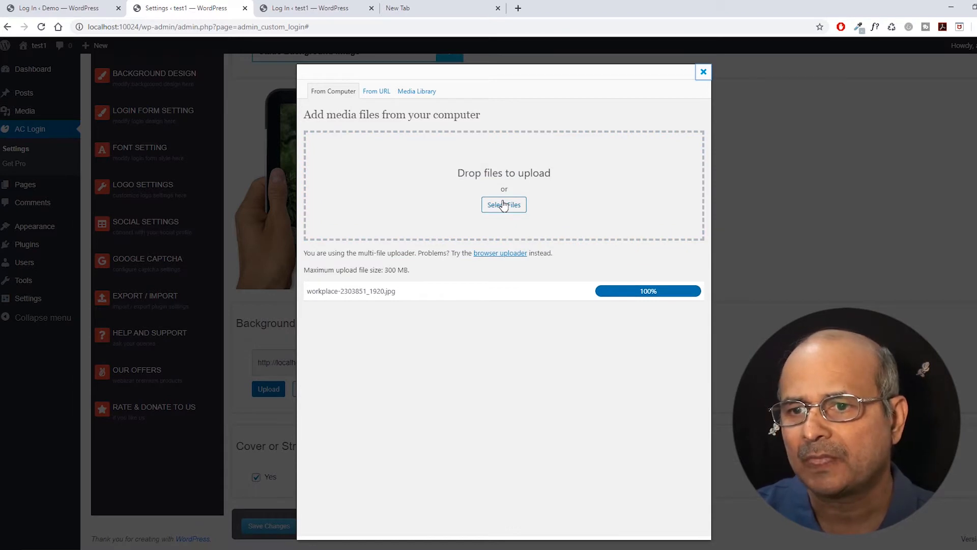
scroll(468, 256, "down", 2)
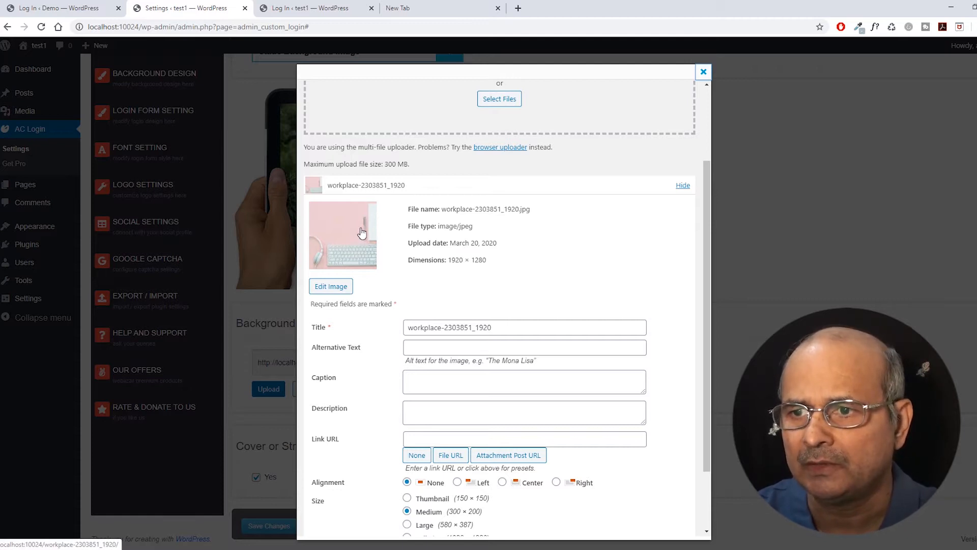
scroll(361, 232, "down", 1)
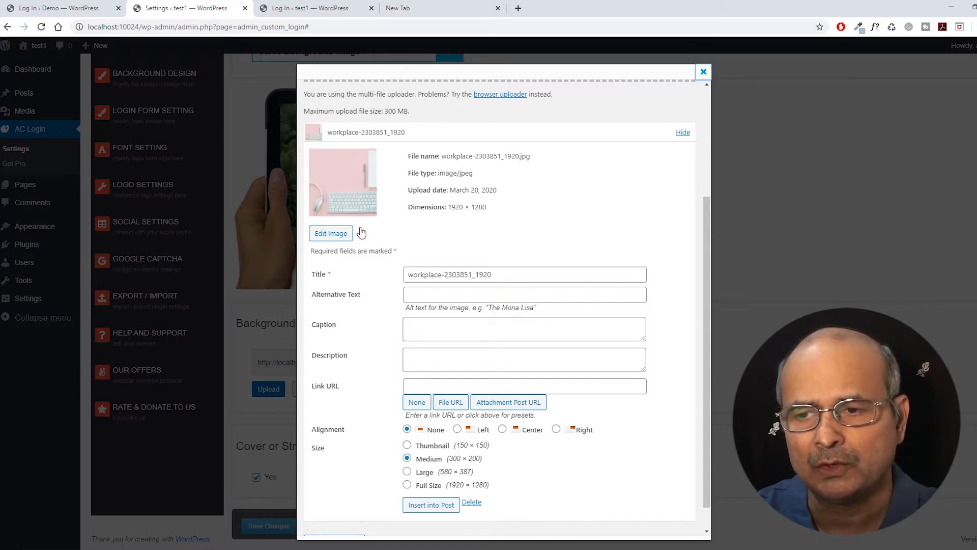
scroll(361, 232, "down", 1)
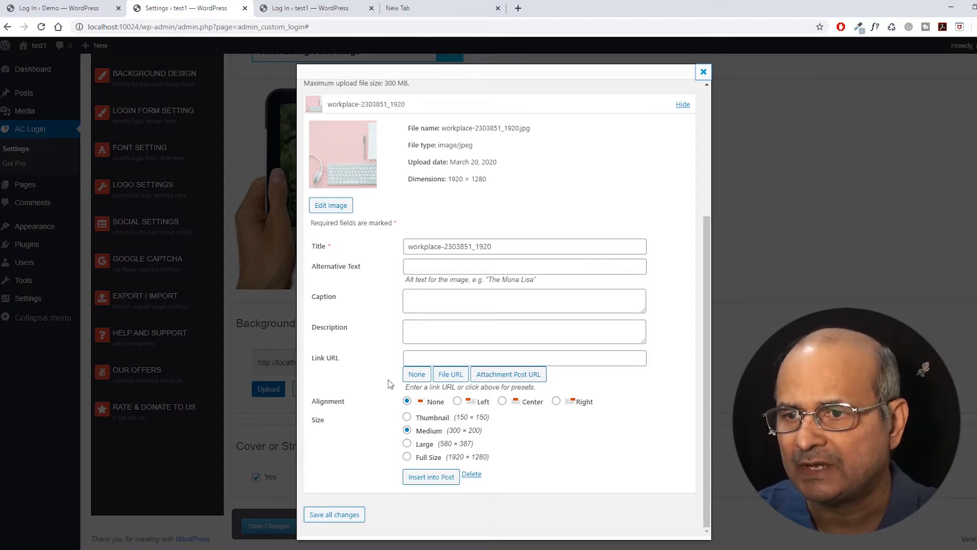
scroll(389, 295, "up", 1)
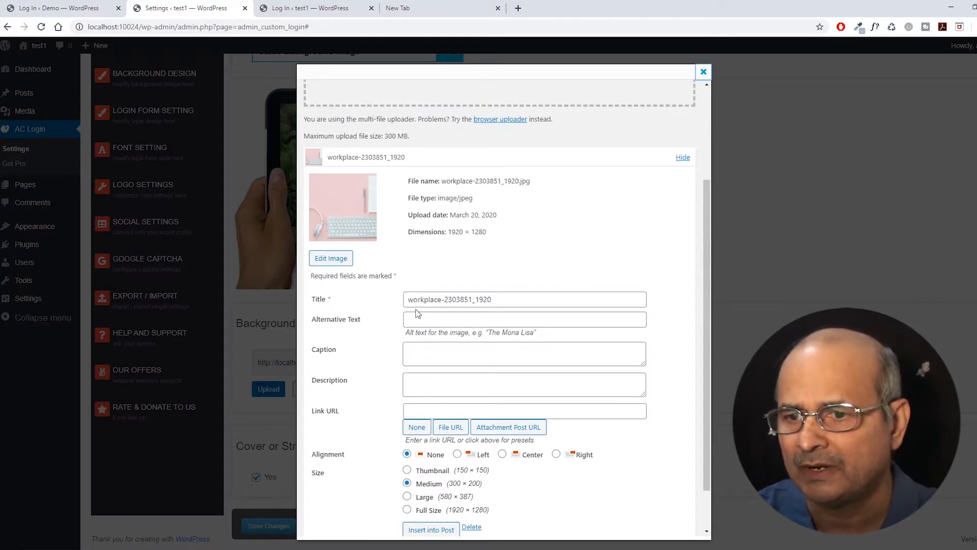
scroll(418, 311, "down", 1)
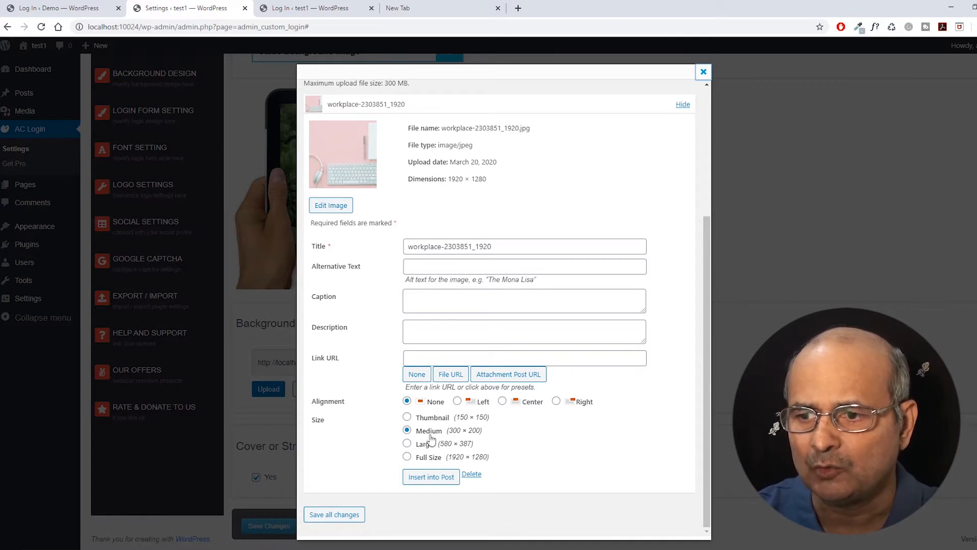
left_click(407, 457)
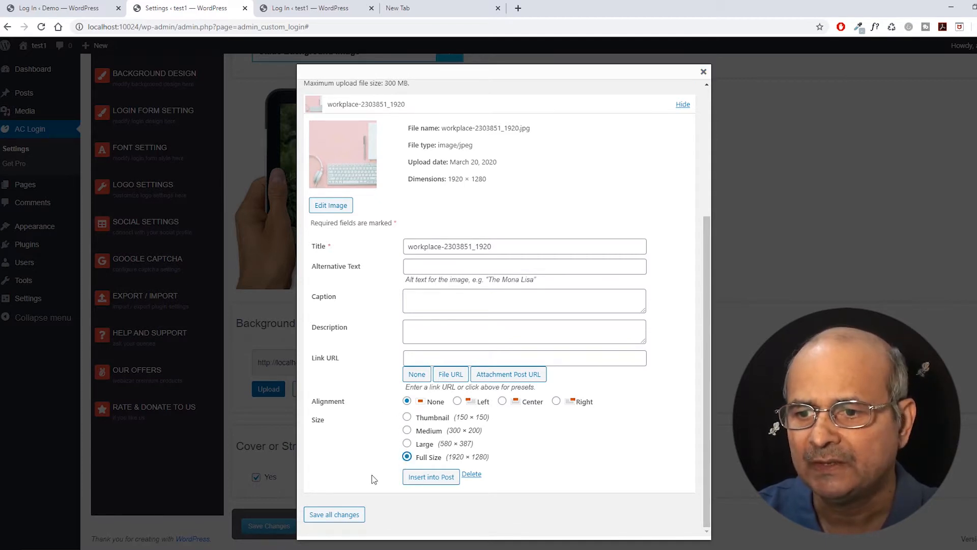
left_click(430, 477)
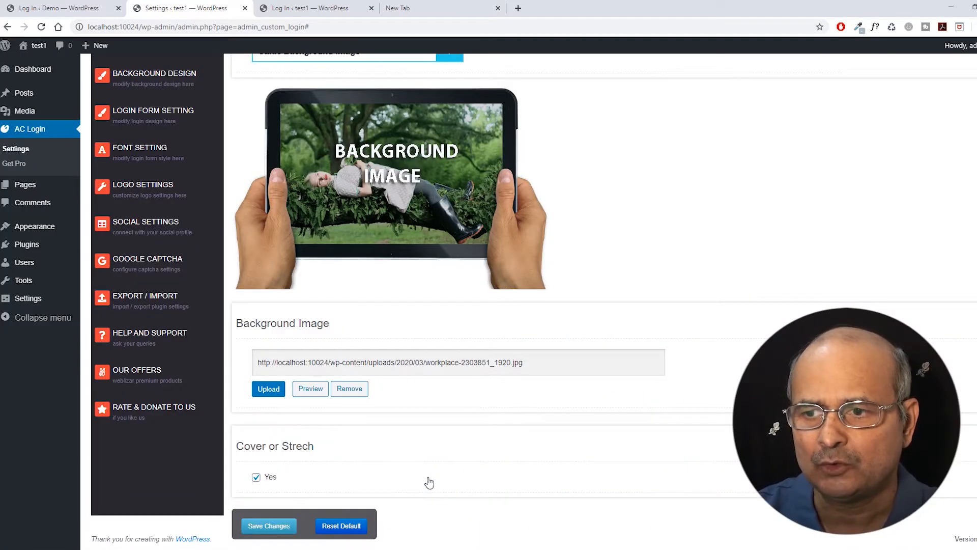
Preview the new workplace-2303851_1920.jpg background image, then save the background settings.
left_click(315, 390)
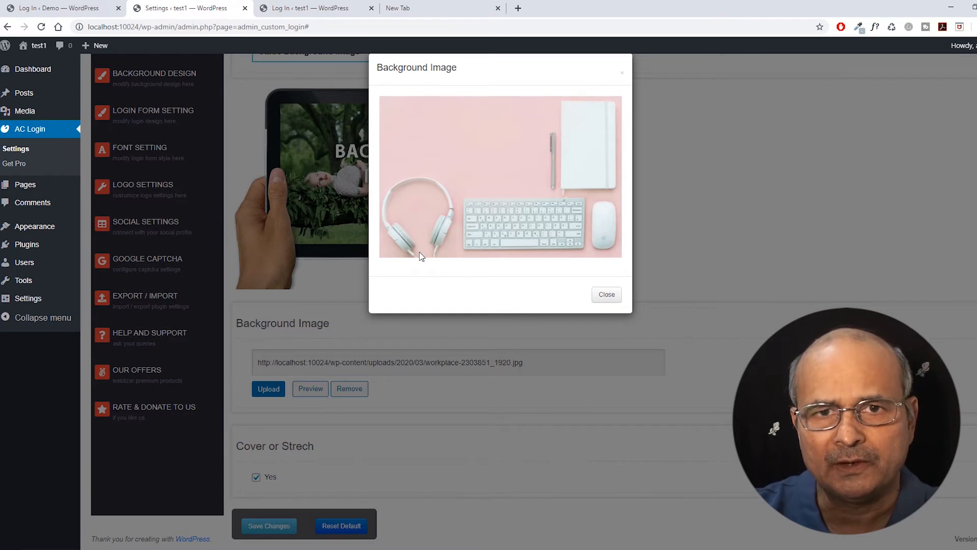
left_click(605, 294)
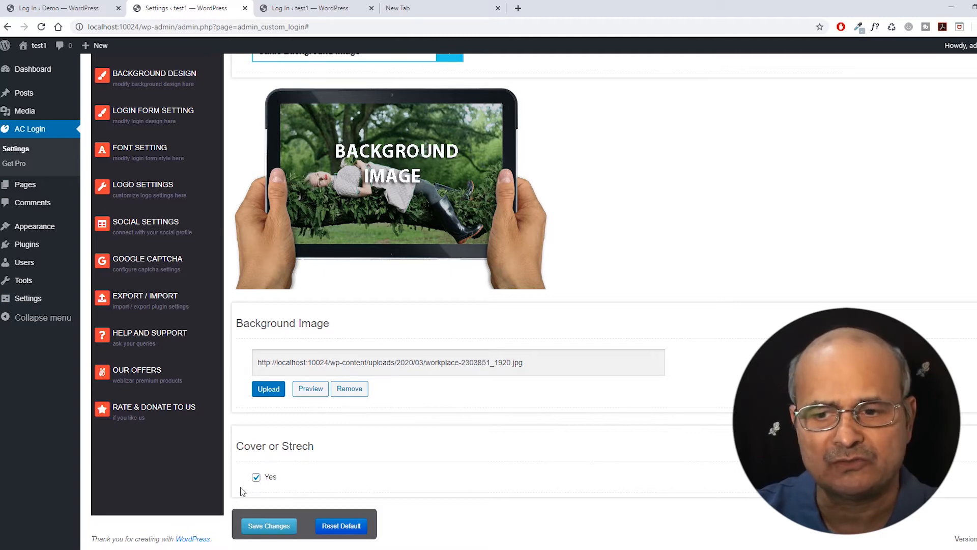
left_click(270, 526)
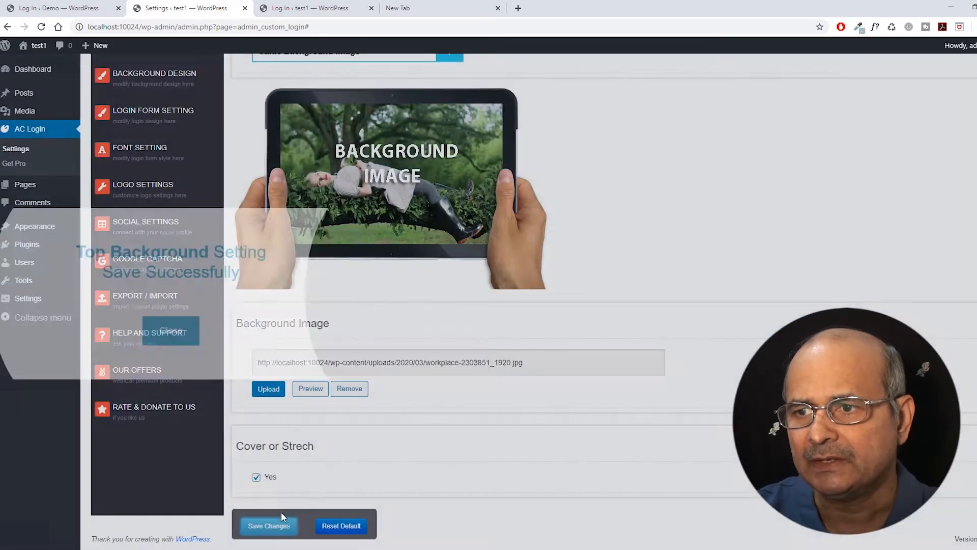
scroll(402, 477, "up", 4)
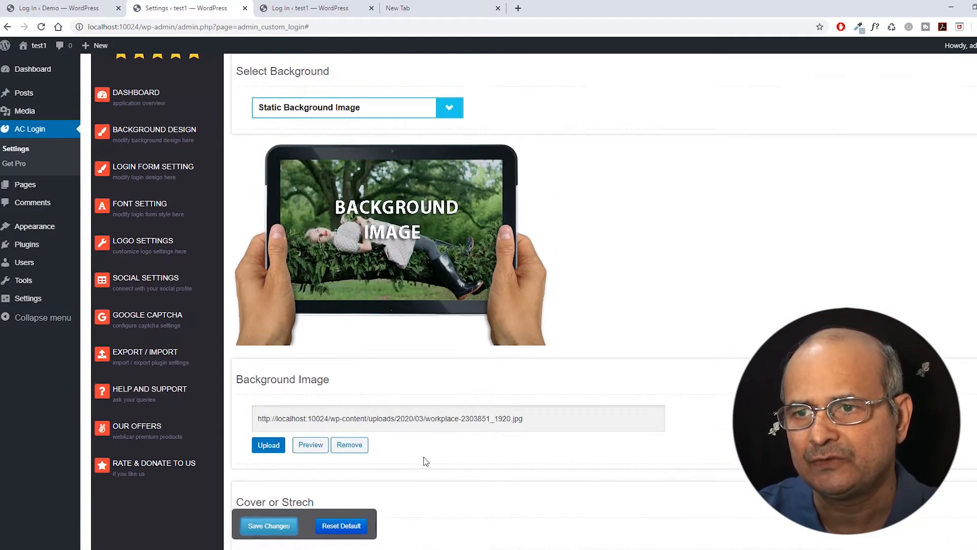
scroll(430, 426, "down", 2)
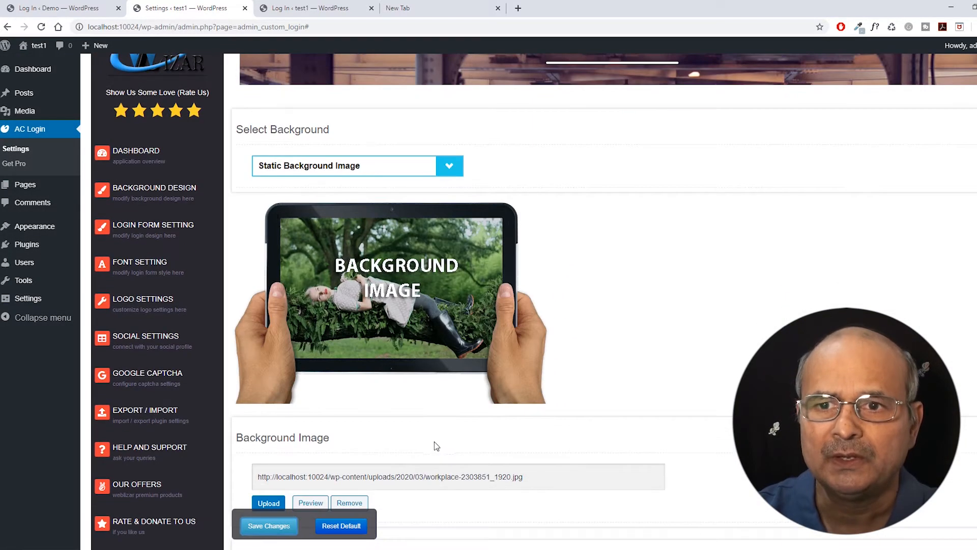
scroll(423, 425, "up", 2)
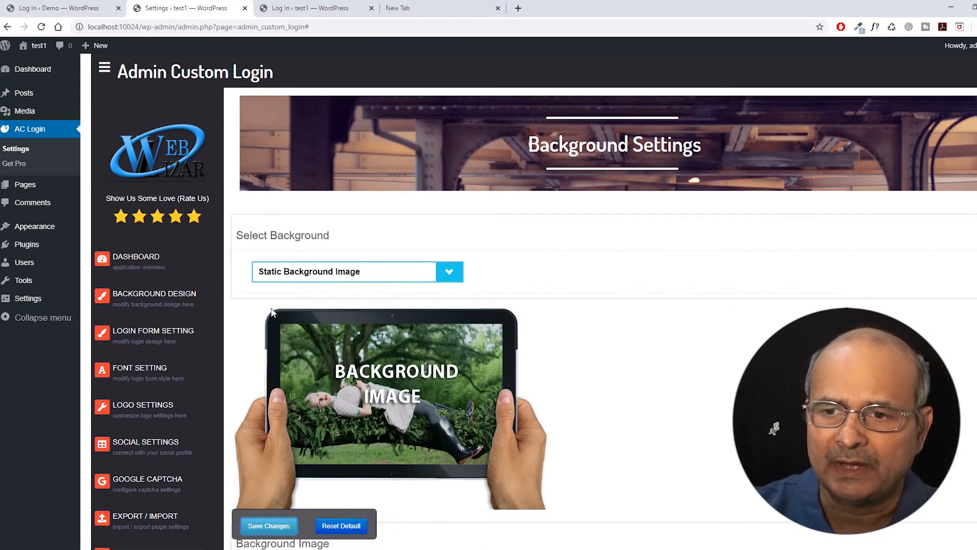
scroll(235, 307, "down", 1)
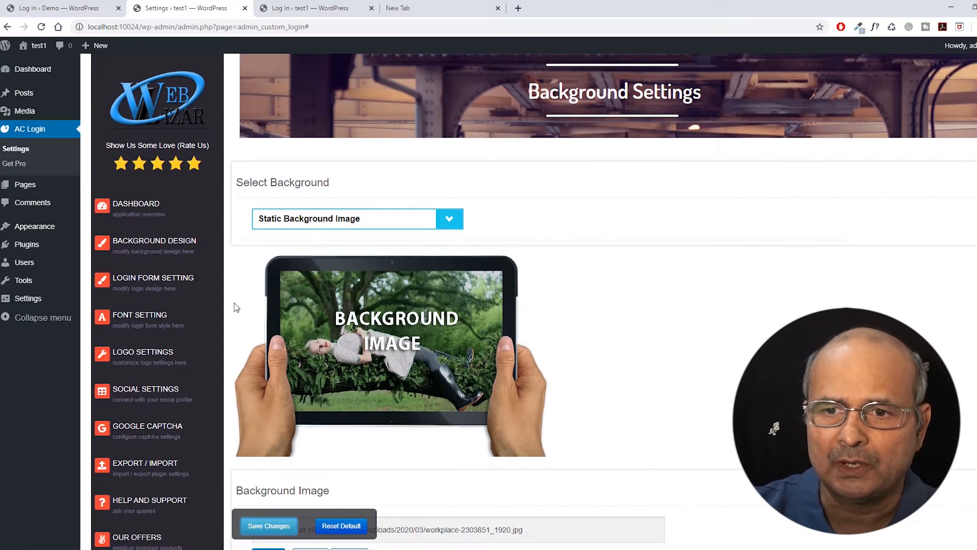
Open Login Form Setting and compare it against the live pink login page in the Demo tab.
left_click(136, 281)
scroll(545, 311, "down", 5)
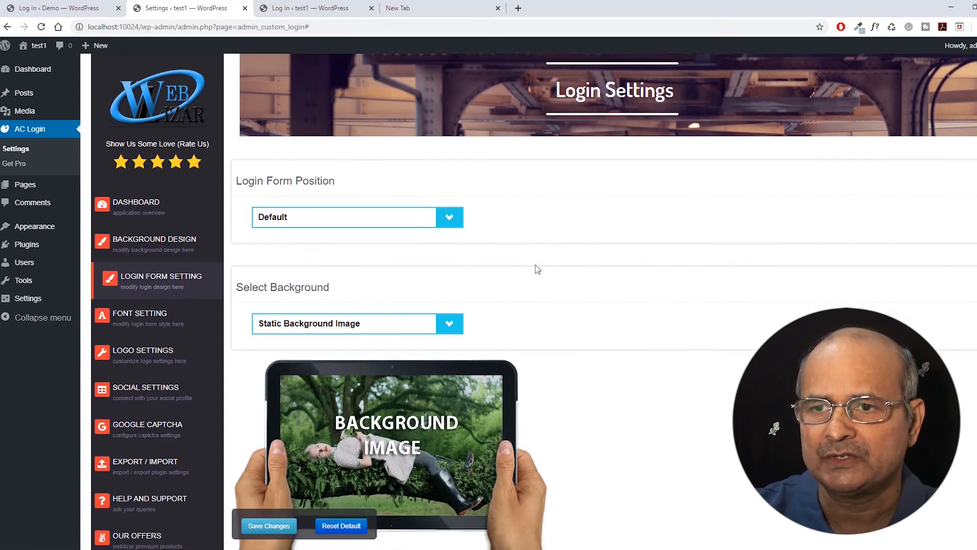
scroll(529, 228, "up", 4)
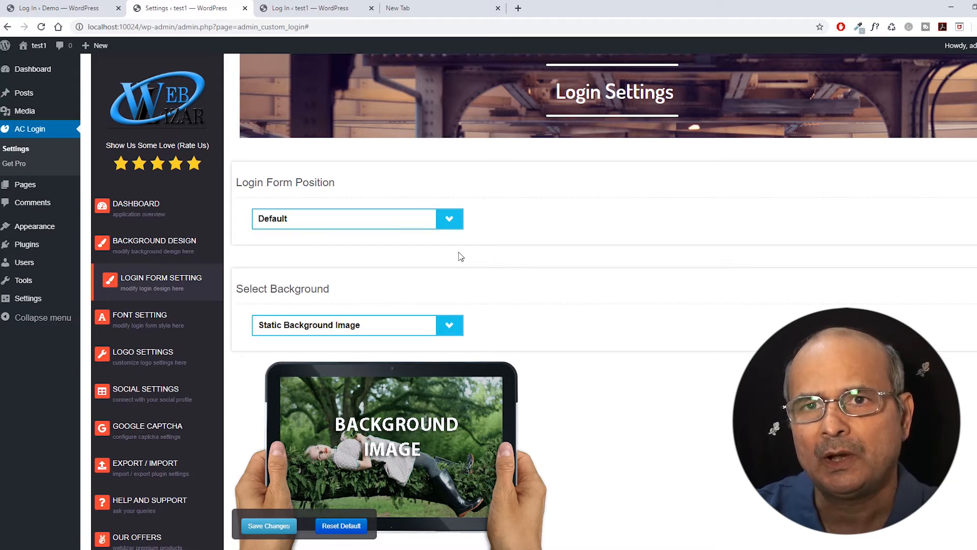
left_click(65, 9)
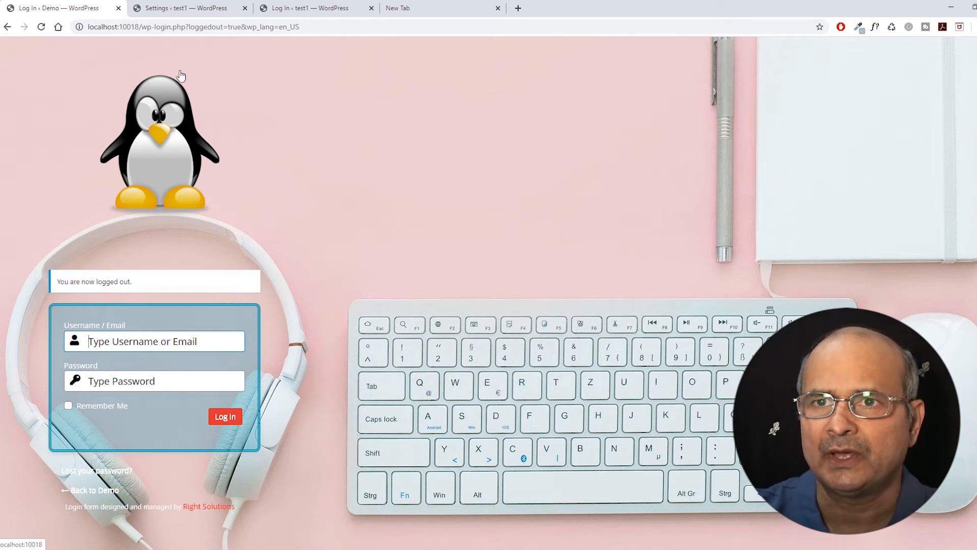
left_click(196, 9)
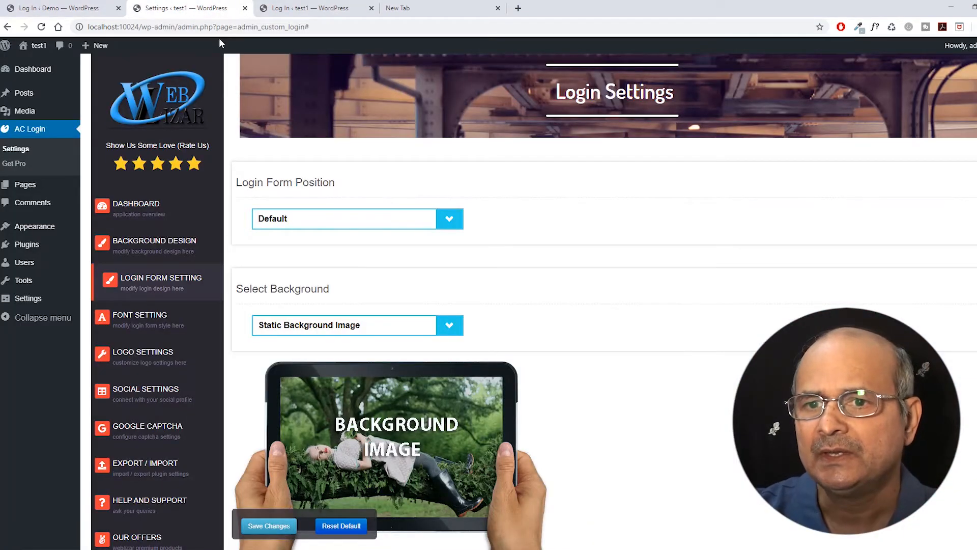
left_click(449, 219)
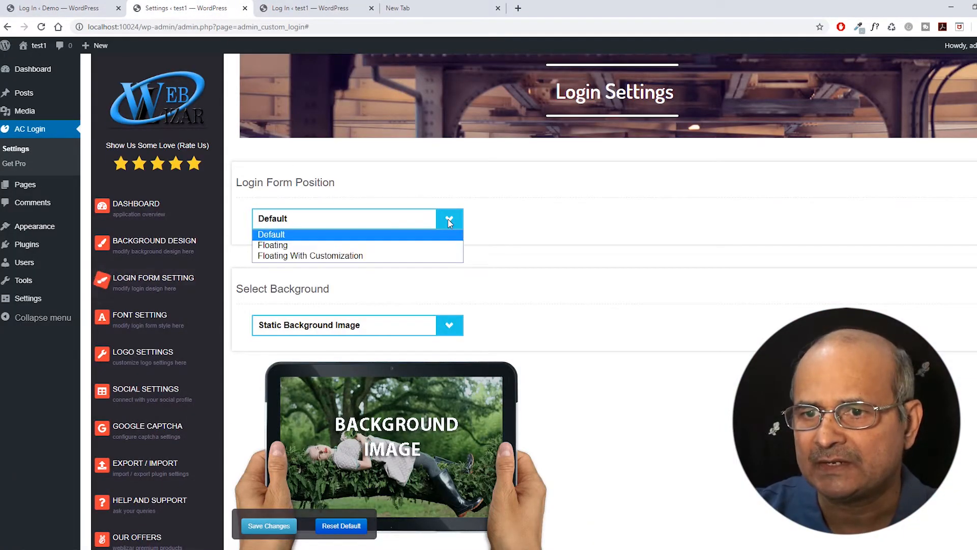
Set the login form position to Floating With Customization with left and top margins of 100.
left_click(284, 257)
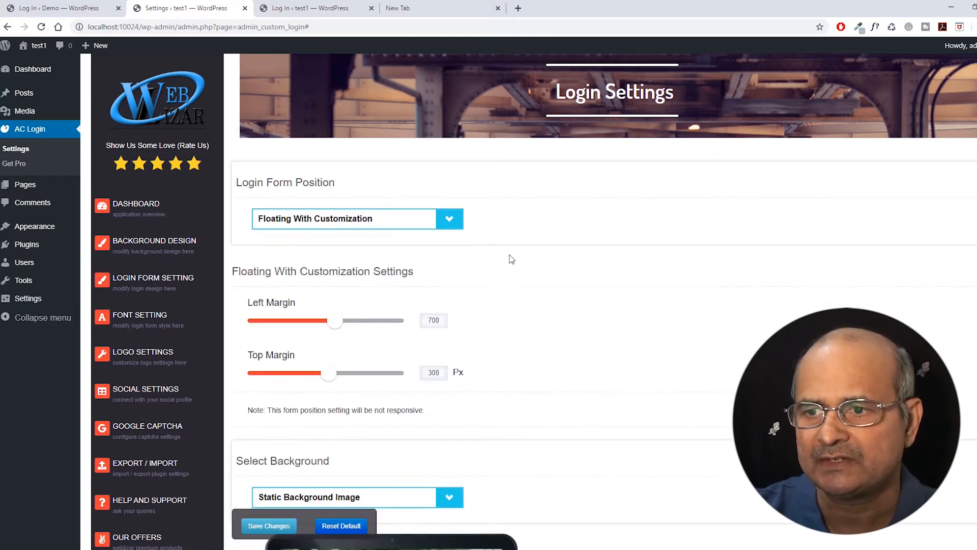
scroll(515, 244, "down", 2)
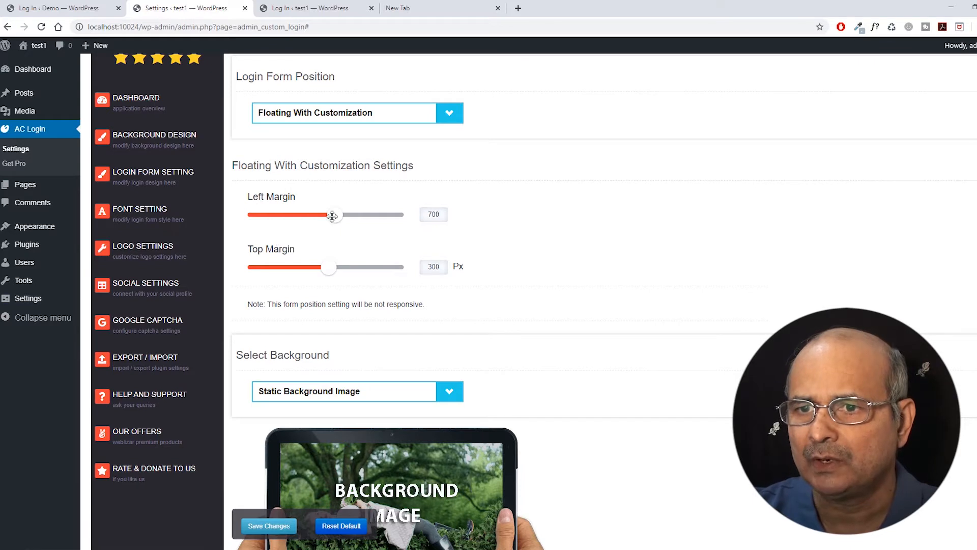
left_click_drag(340, 212, 255, 215)
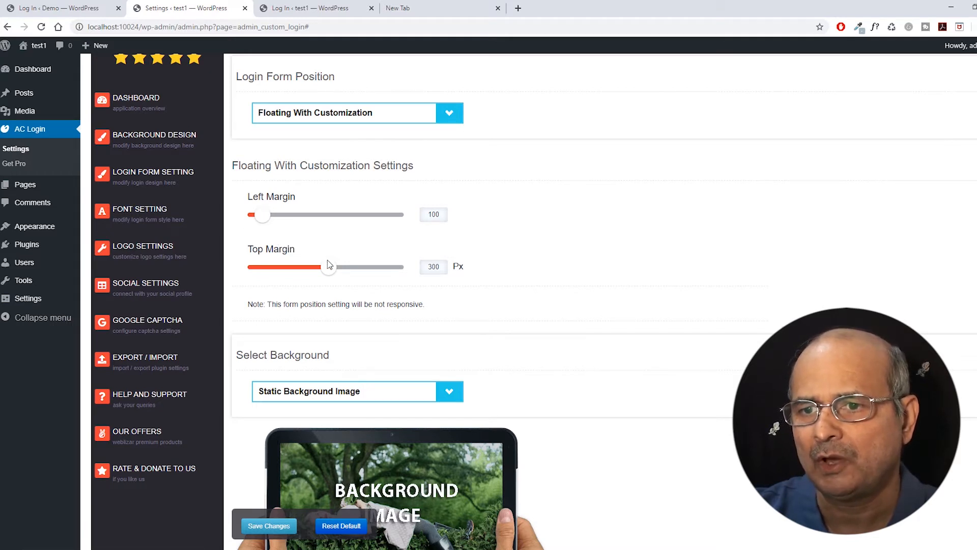
left_click_drag(330, 267, 277, 269)
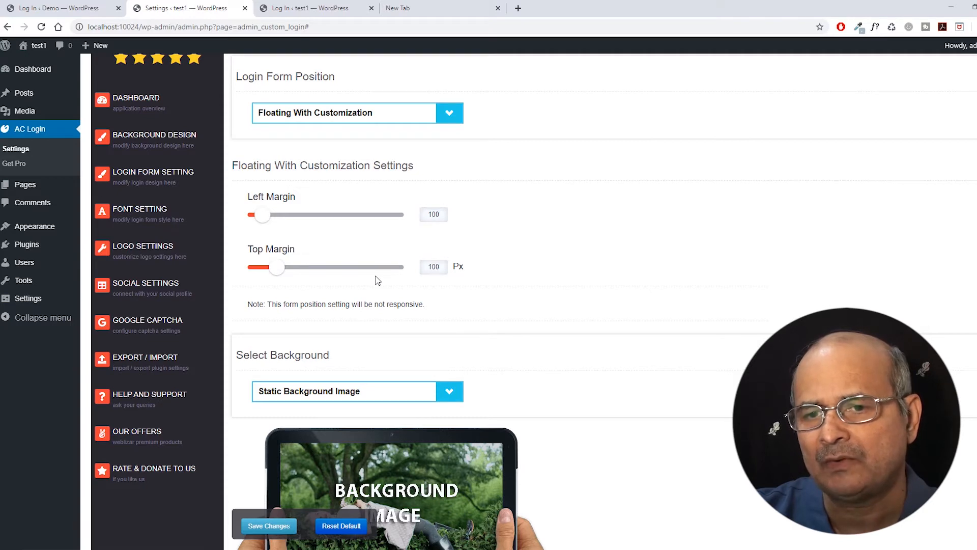
Check the live login page, then lower the form's top margin to 25 px.
left_click(60, 8)
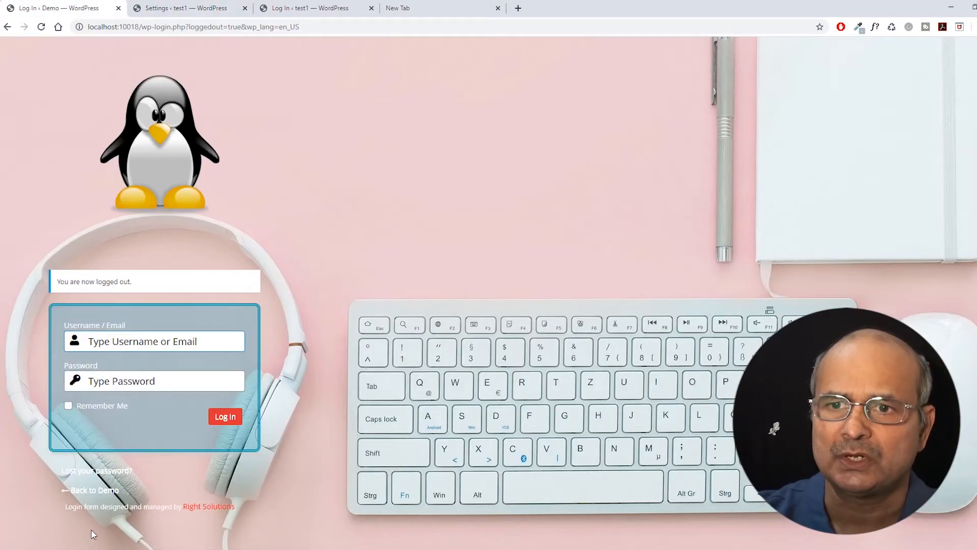
left_click(197, 9)
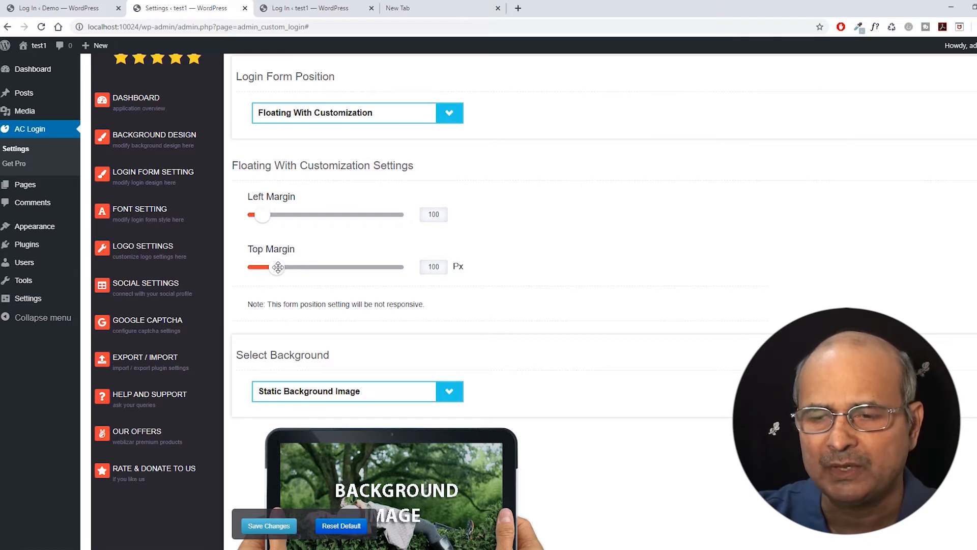
left_click_drag(278, 267, 255, 267)
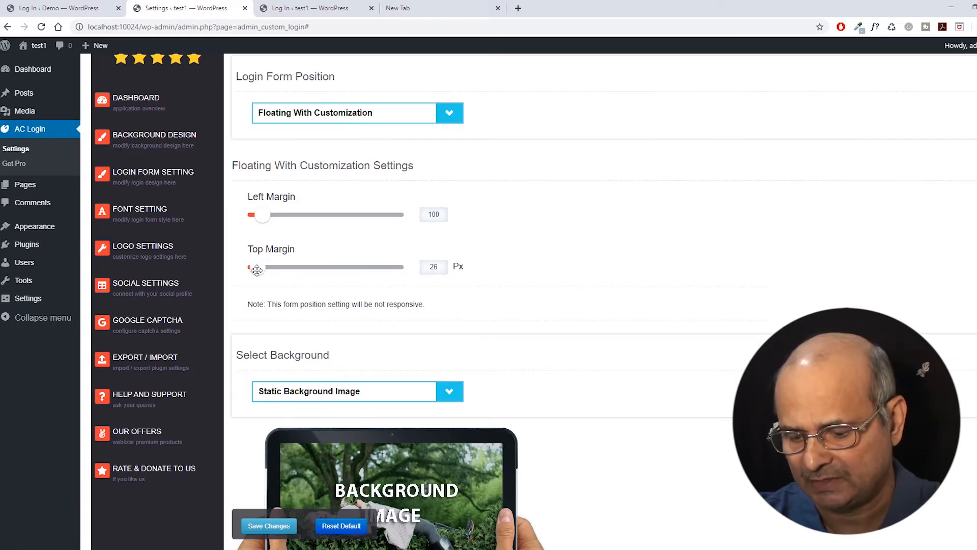
scroll(489, 249, "down", 1)
scroll(499, 234, "down", 1)
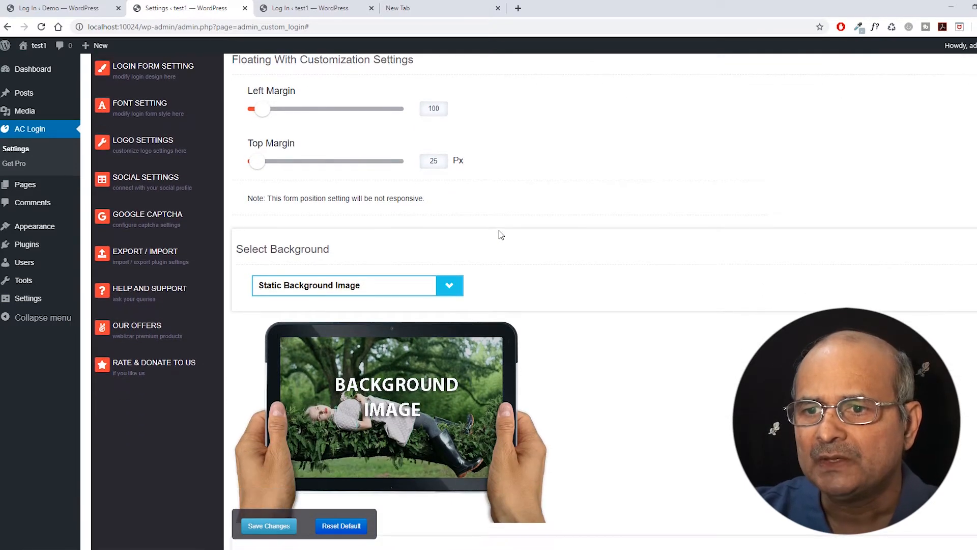
scroll(496, 230, "down", 2)
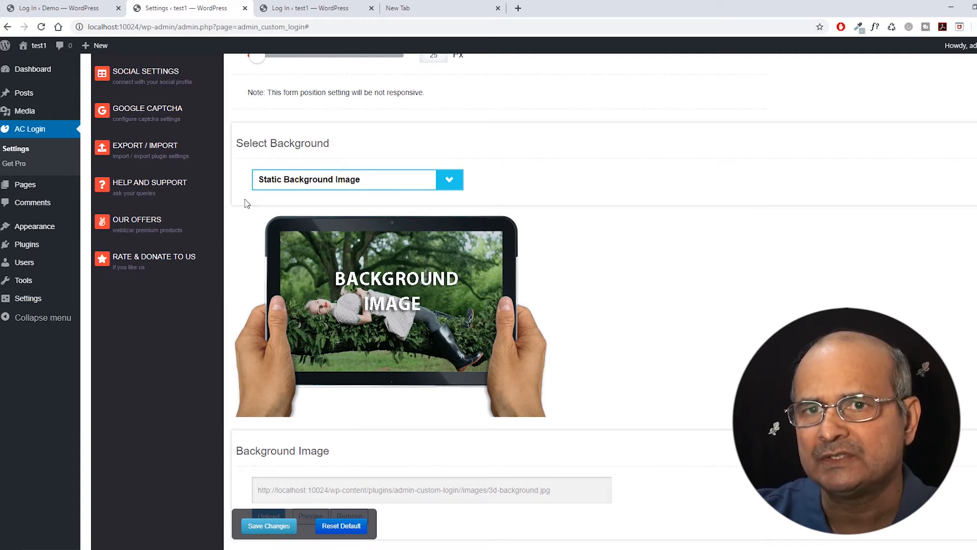
Check the reference login page, then set the background effect to Overlay Effect 3.
left_click(76, 8)
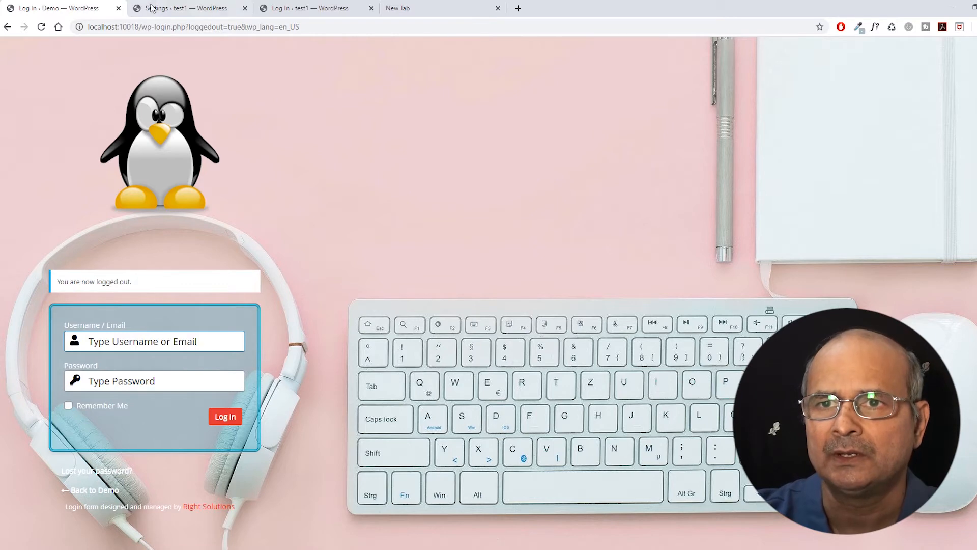
left_click(182, 9)
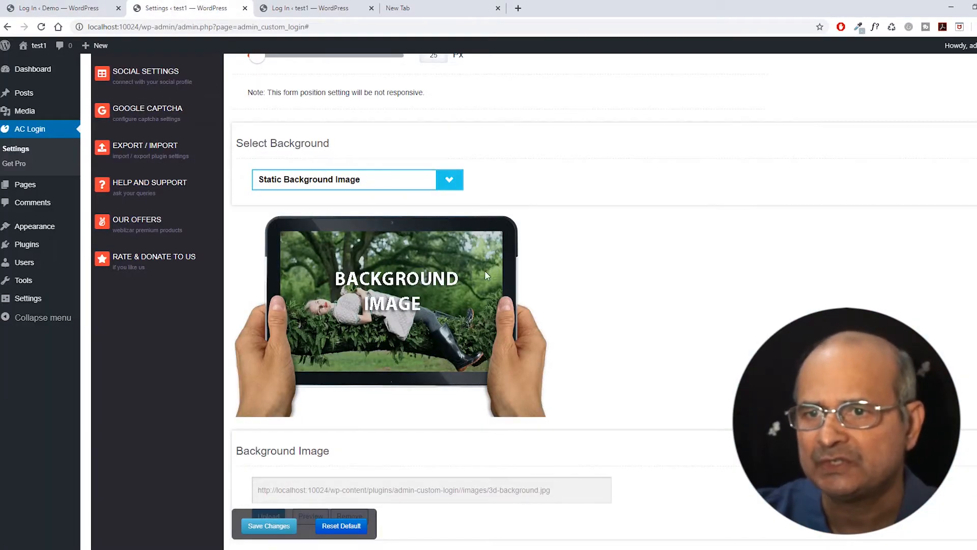
scroll(440, 297, "down", 3)
scroll(439, 297, "down", 3)
scroll(410, 269, "up", 1)
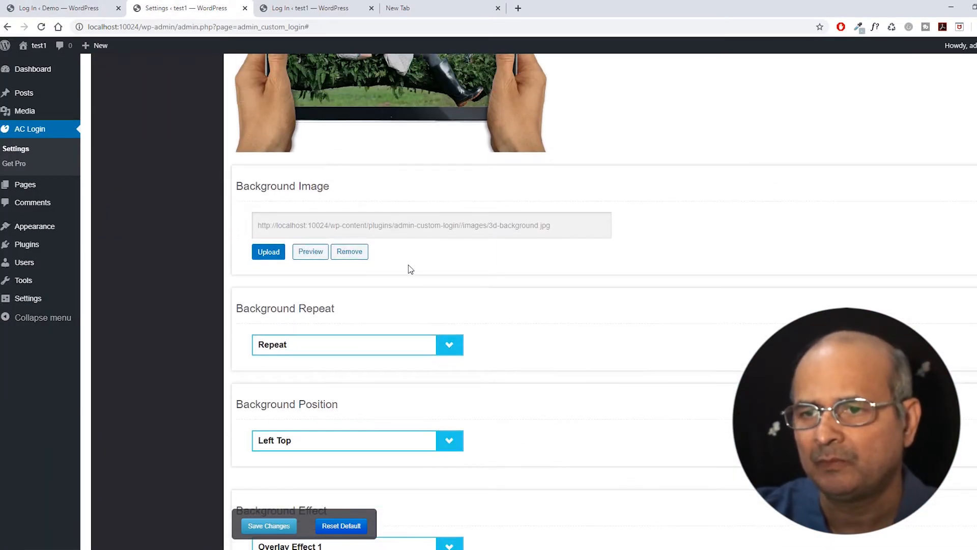
scroll(384, 269, "down", 1)
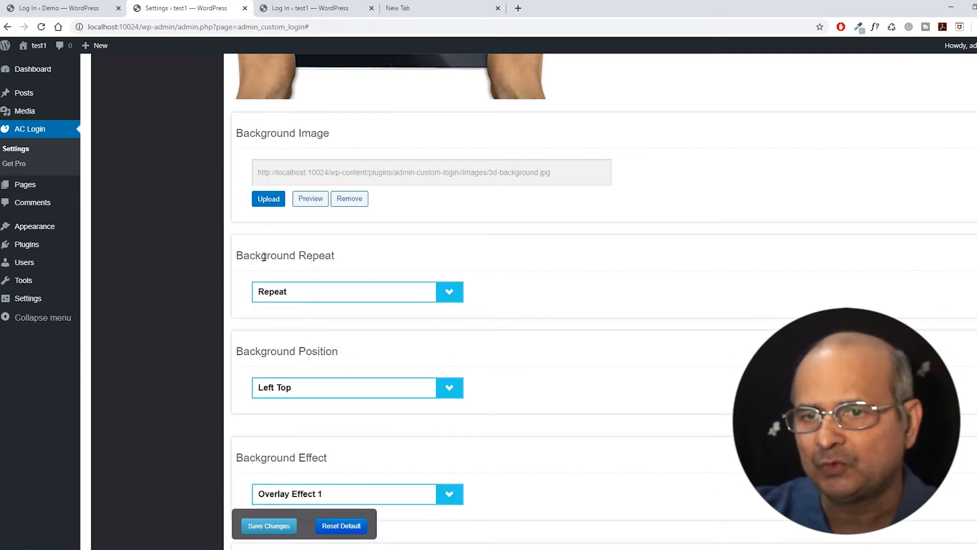
scroll(519, 308, "down", 3)
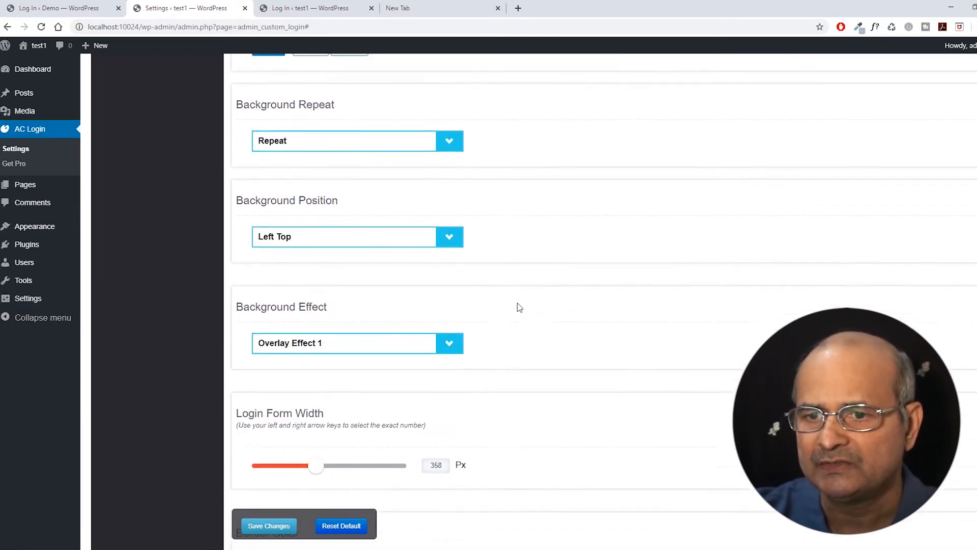
scroll(519, 308, "down", 1)
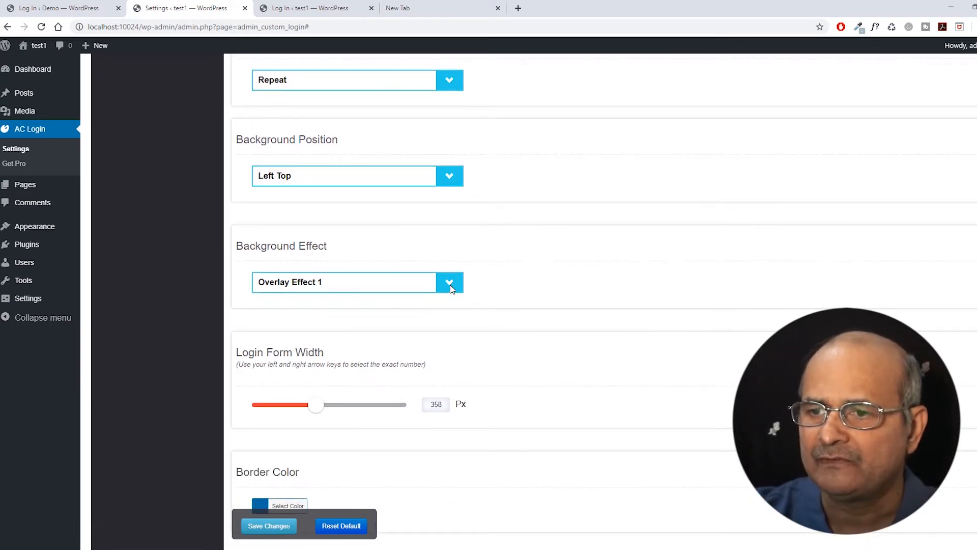
scroll(450, 285, "down", 1)
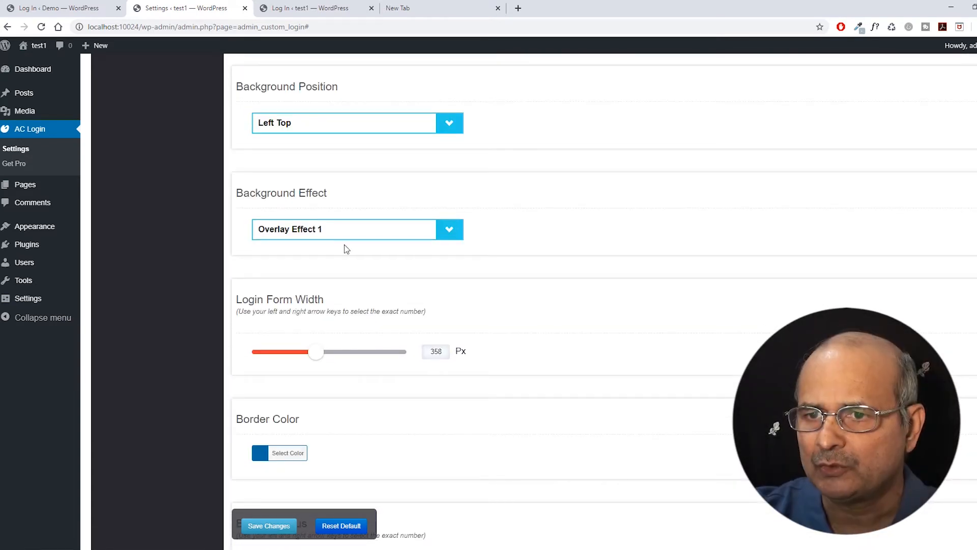
left_click(455, 233)
left_click(319, 295)
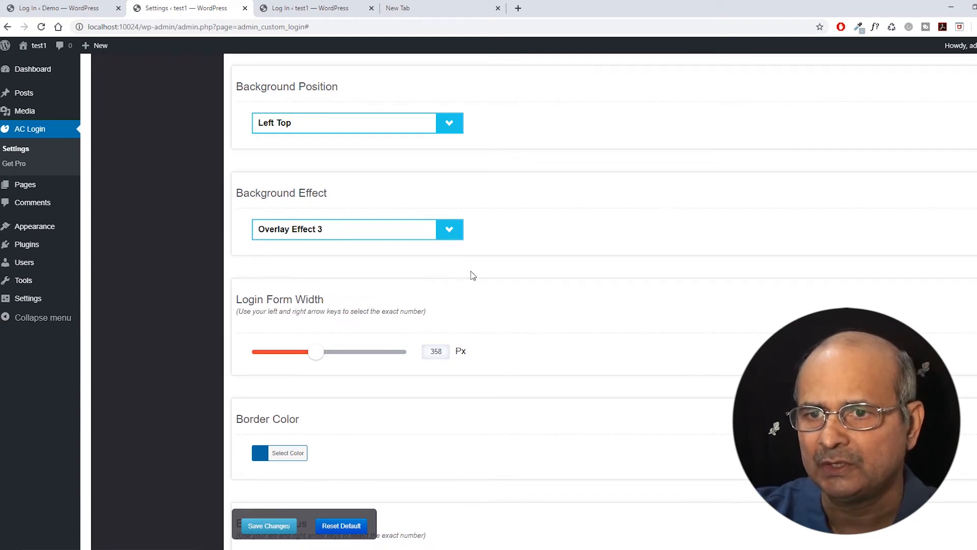
scroll(509, 247, "down", 1)
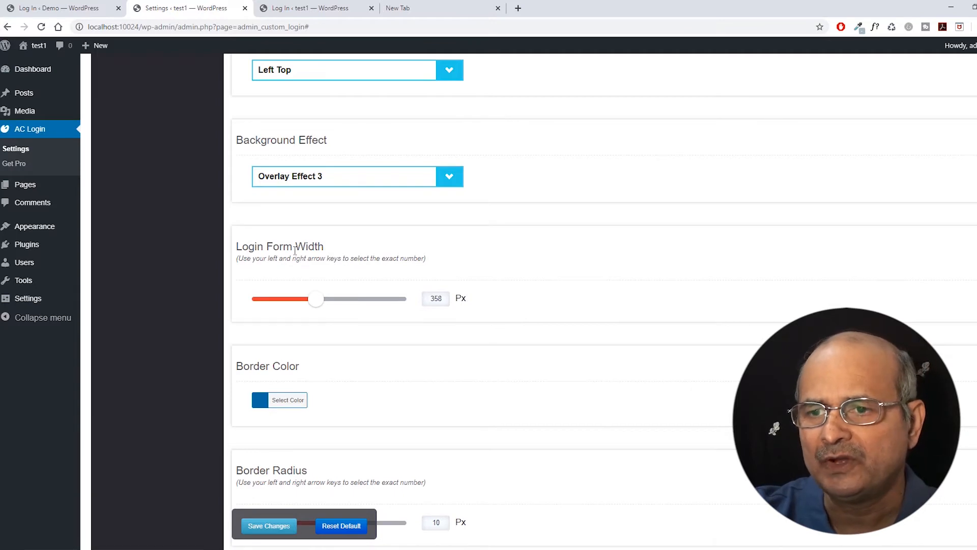
Compare the form with the reference login page and peek at the border colour picker without changing it.
left_click(59, 8)
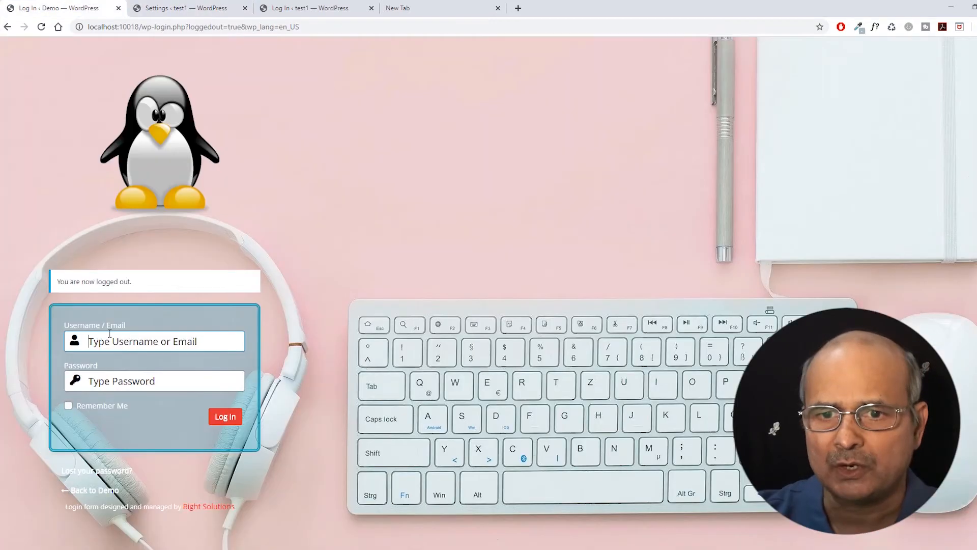
left_click(216, 339)
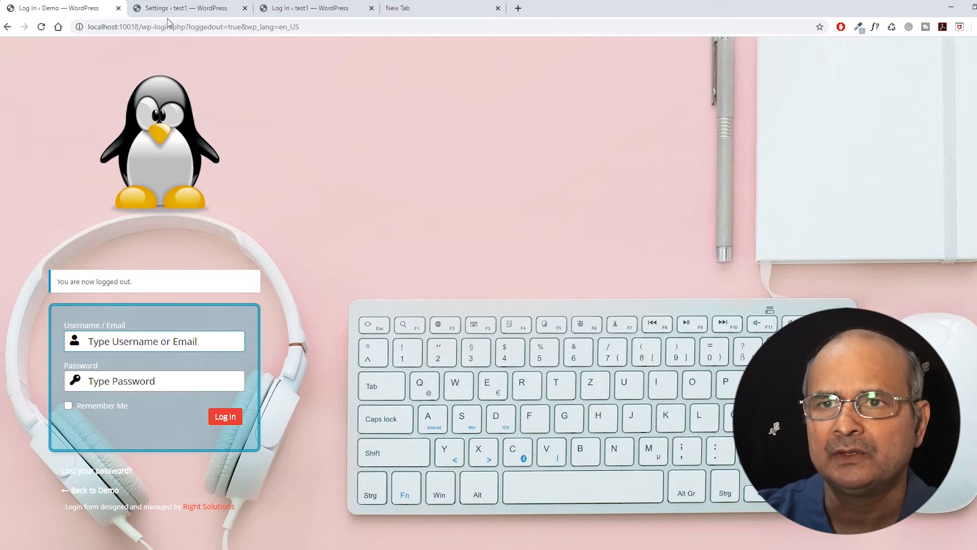
left_click(180, 7)
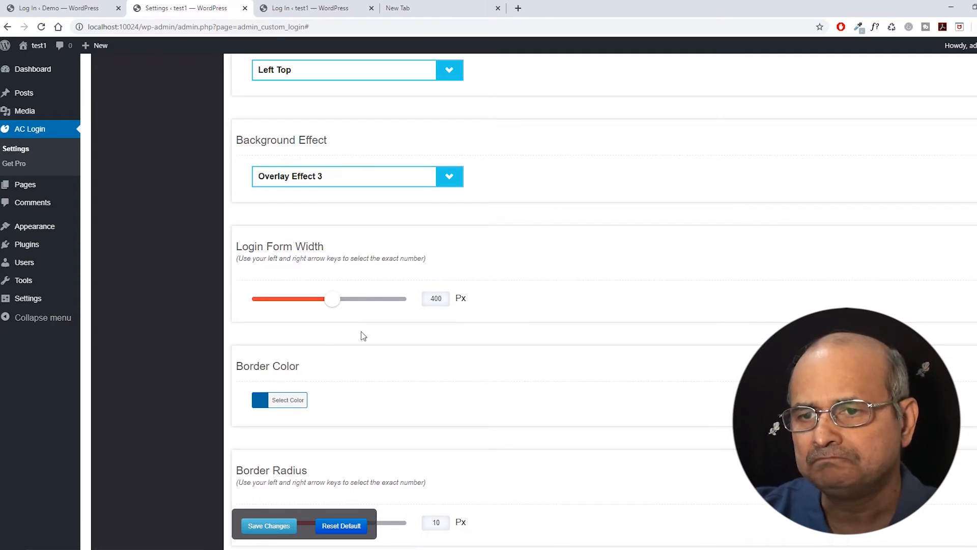
scroll(351, 305, "down", 1)
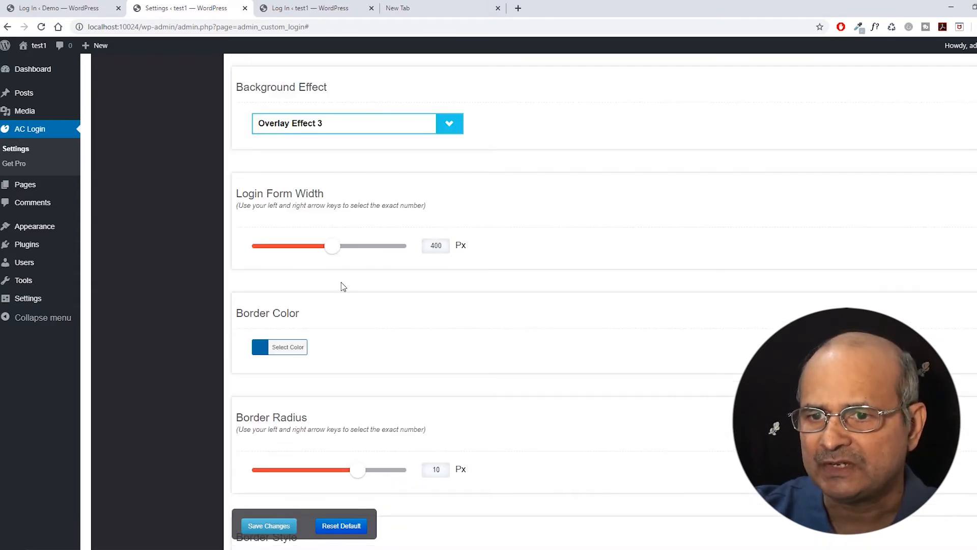
scroll(293, 280, "down", 1)
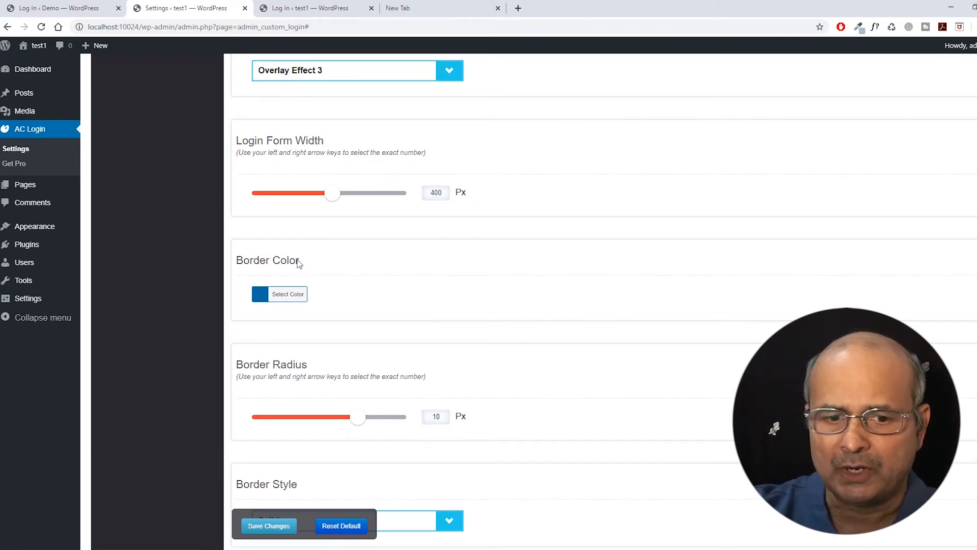
left_click(260, 299)
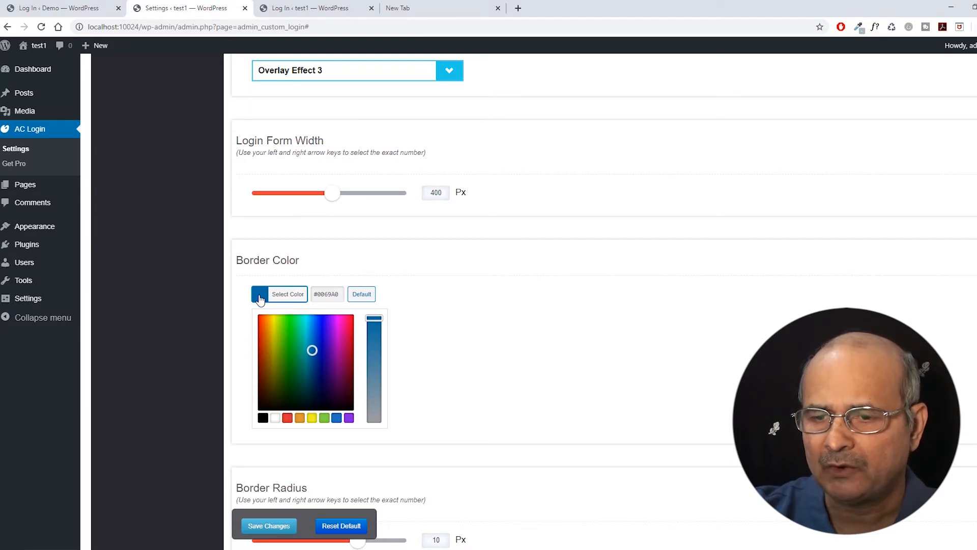
left_click(259, 299)
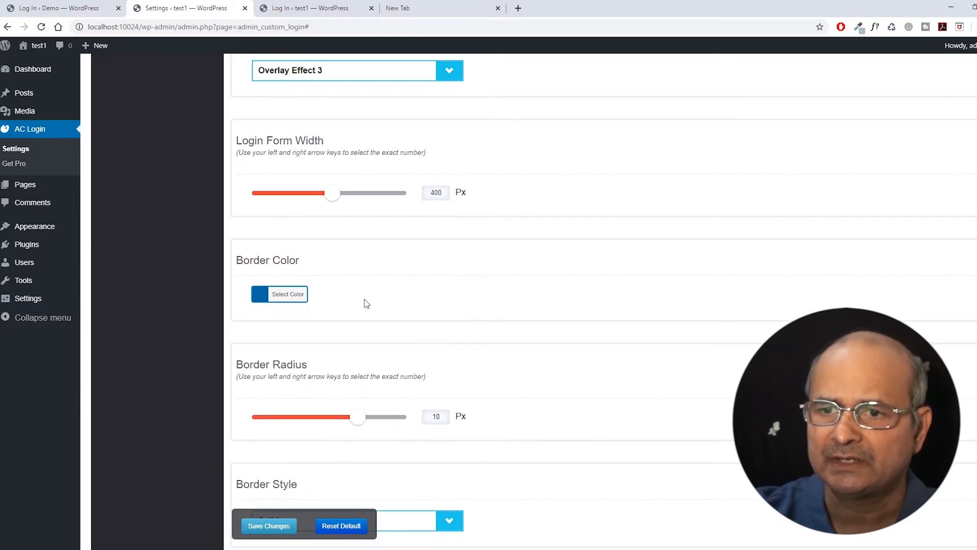
scroll(366, 304, "up", 3)
scroll(364, 301, "up", 8)
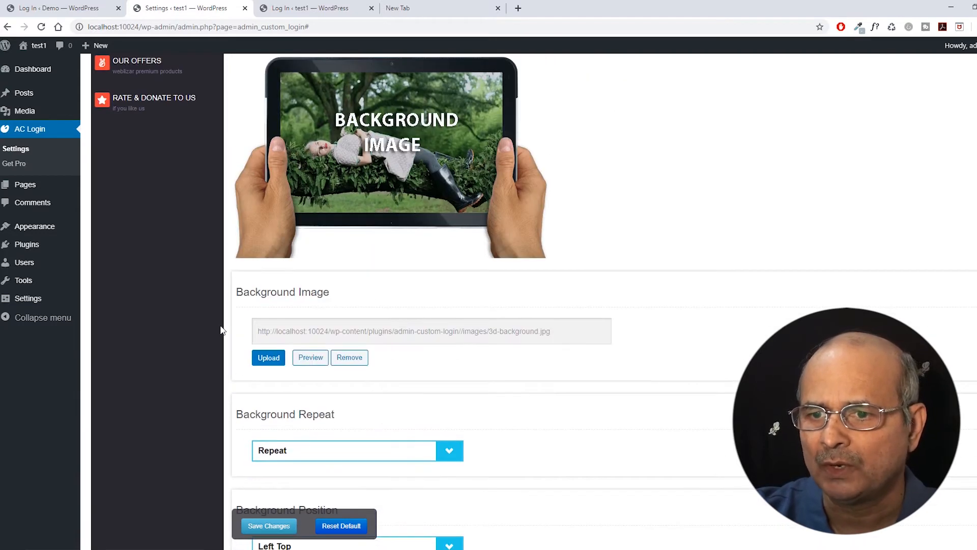
scroll(234, 315, "up", 5)
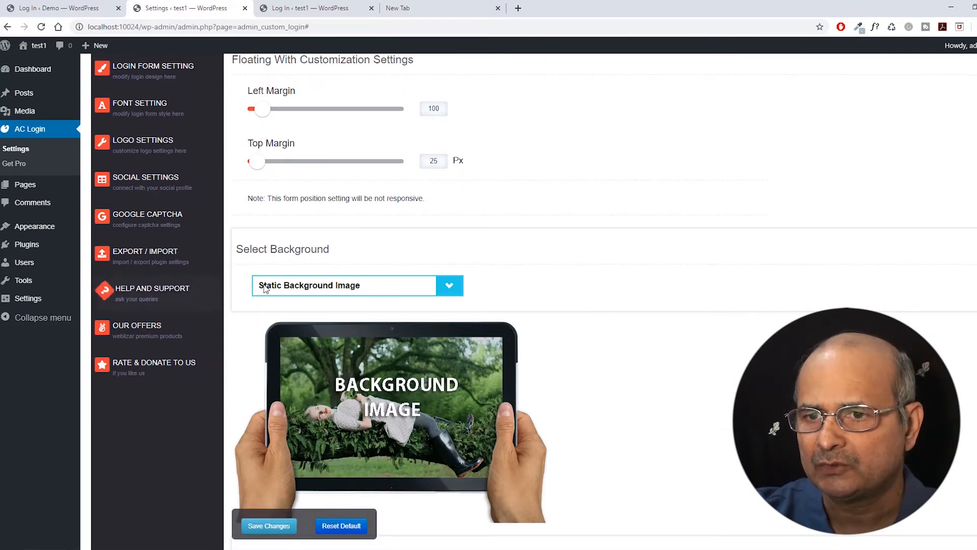
Switch the login page background type to Static Background Color.
left_click(450, 287)
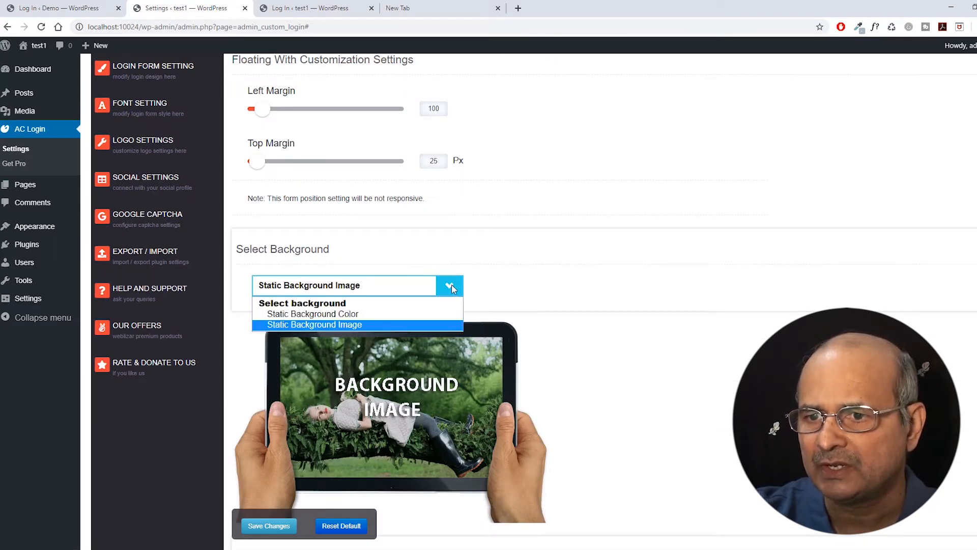
left_click(309, 314)
scroll(299, 291, "down", 5)
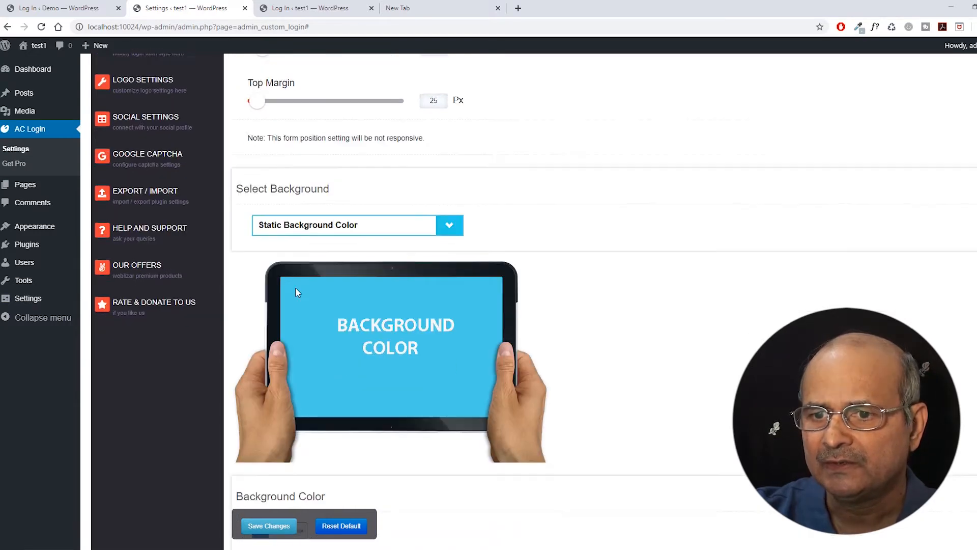
left_click(449, 333)
scroll(352, 339, "down", 1)
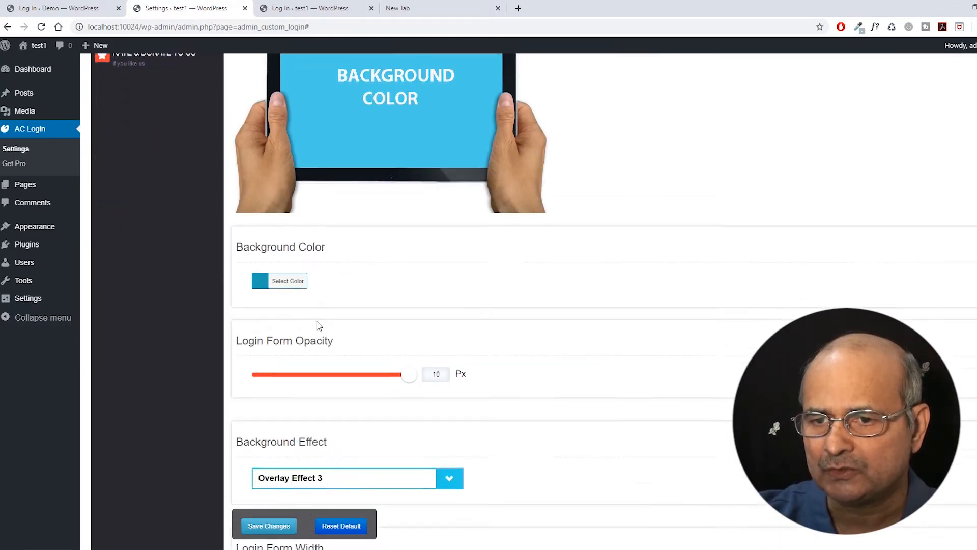
left_click(260, 273)
left_click(379, 267)
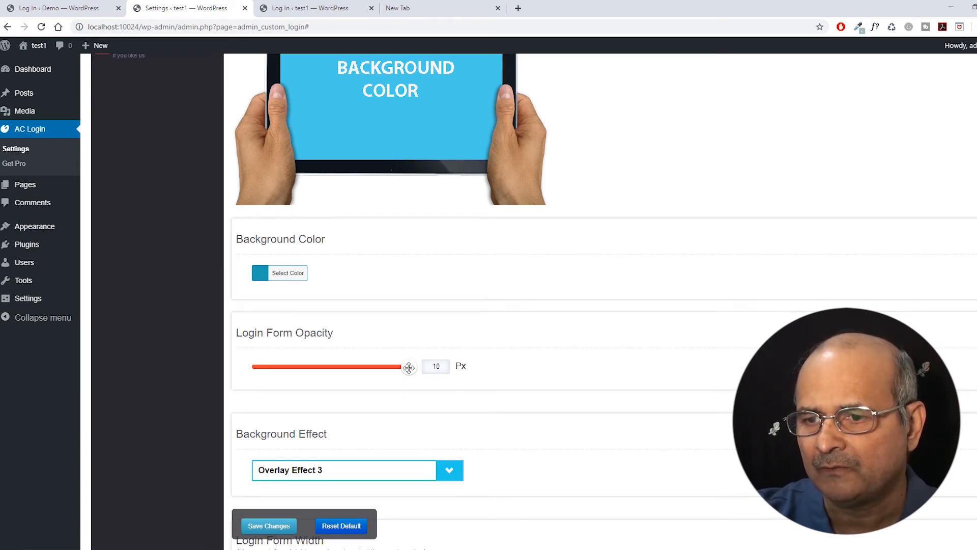
Set the Login Form Opacity slider to 3.
left_click_drag(409, 367, 279, 385)
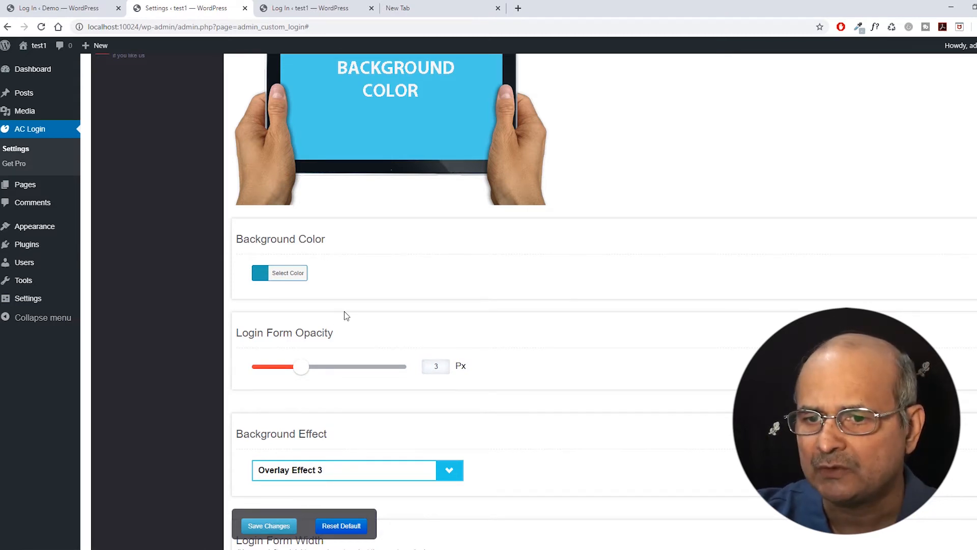
scroll(344, 312, "down", 1)
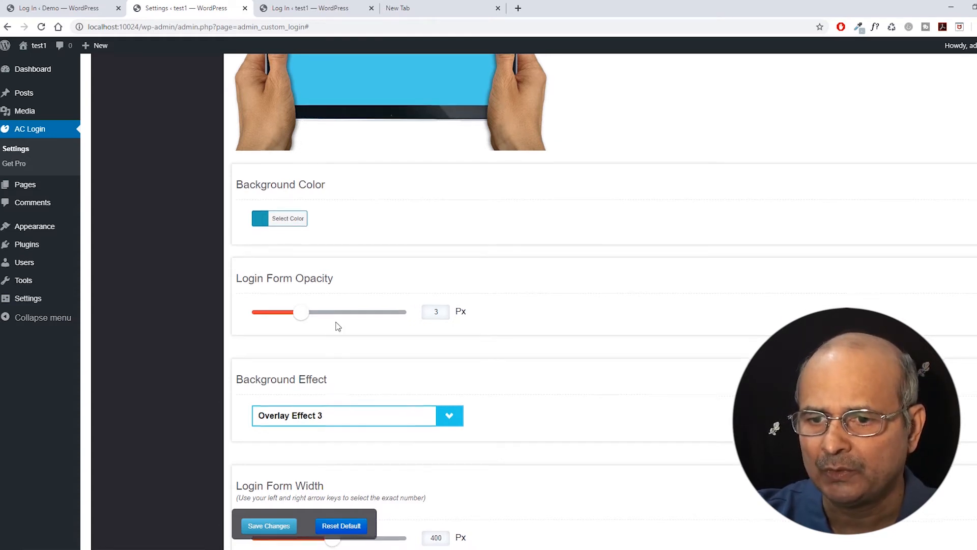
scroll(341, 325, "down", 7)
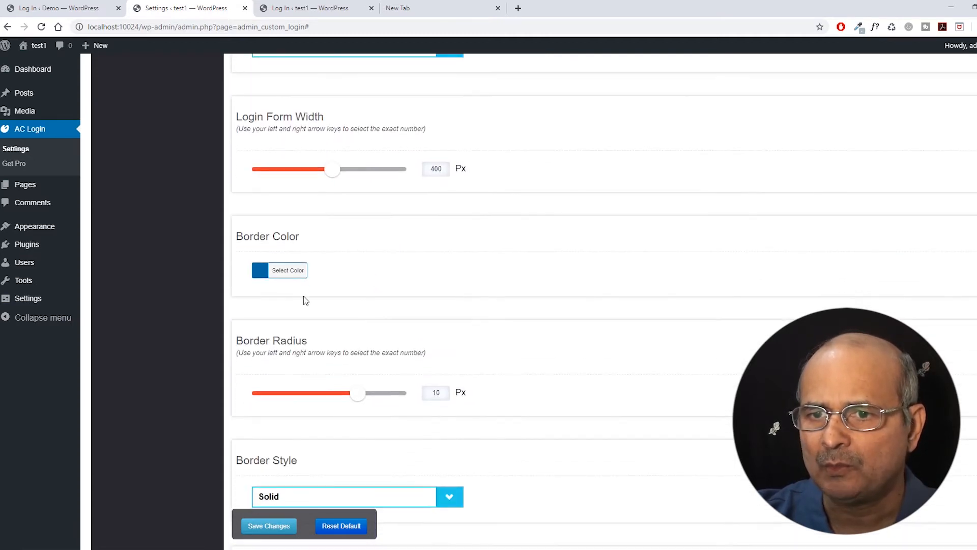
left_click(259, 270)
triple_click(324, 272)
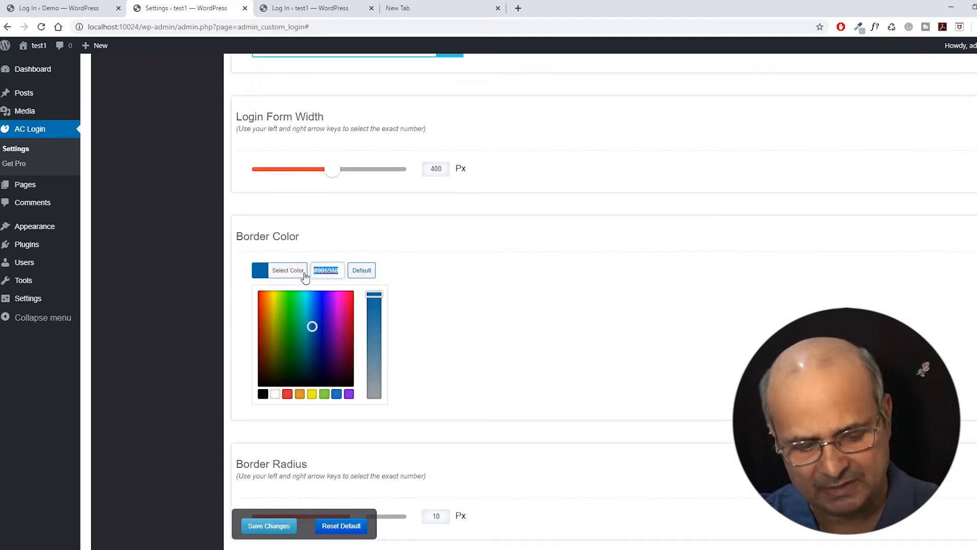
type("#1e9eb2")
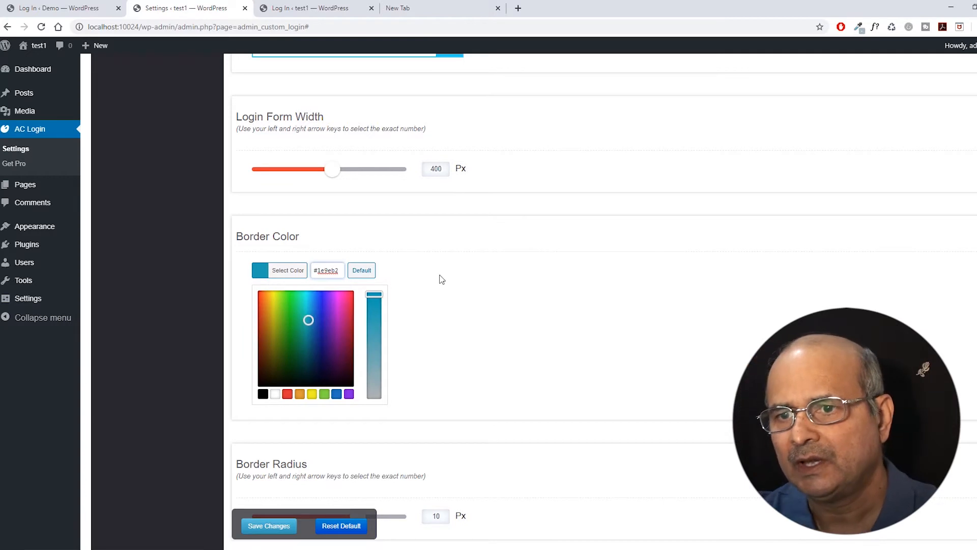
left_click(446, 276)
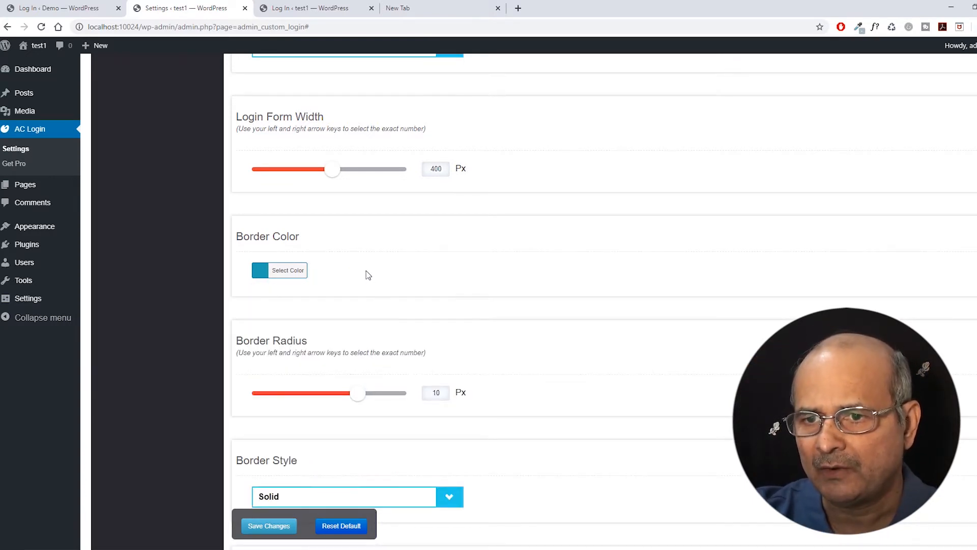
scroll(358, 254, "down", 2)
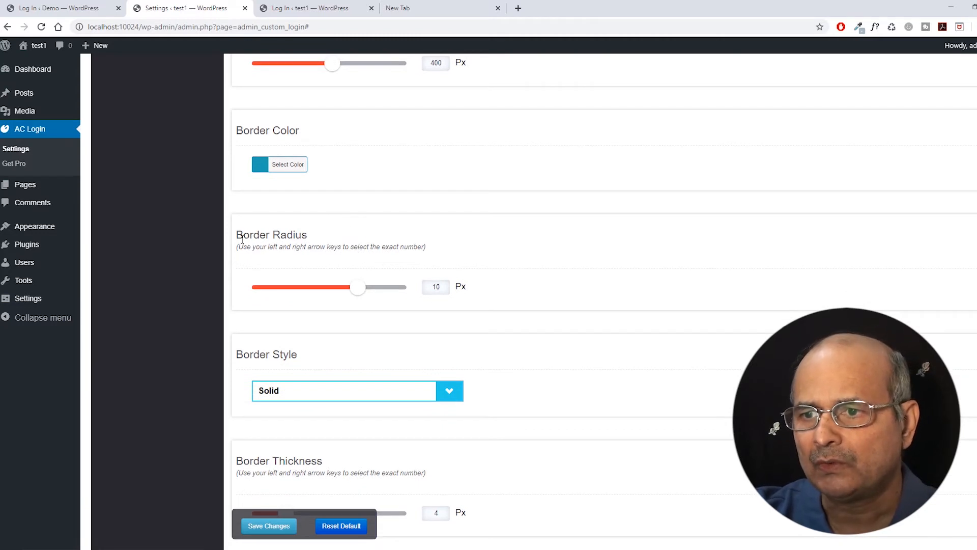
left_click(61, 8)
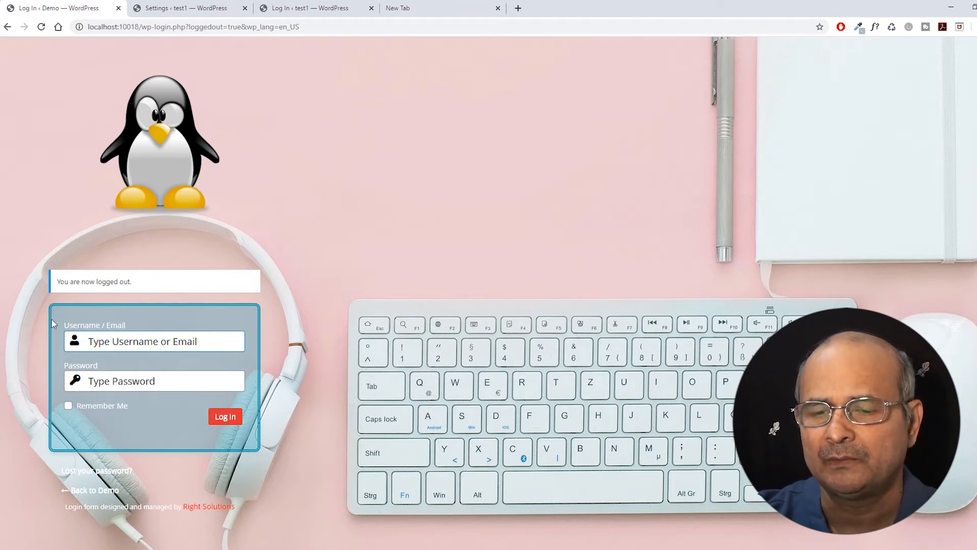
left_click(191, 9)
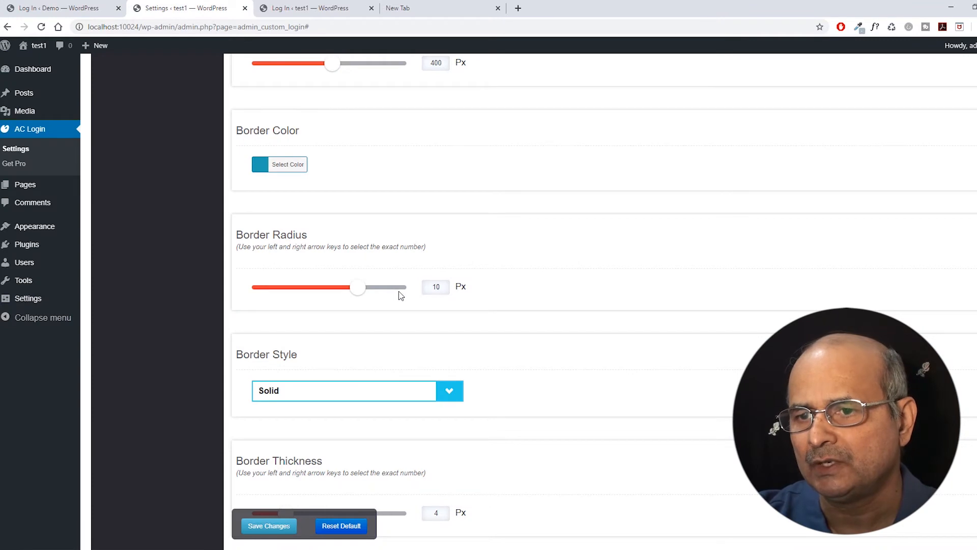
Set the login form border style to Double.
scroll(376, 282, "down", 1)
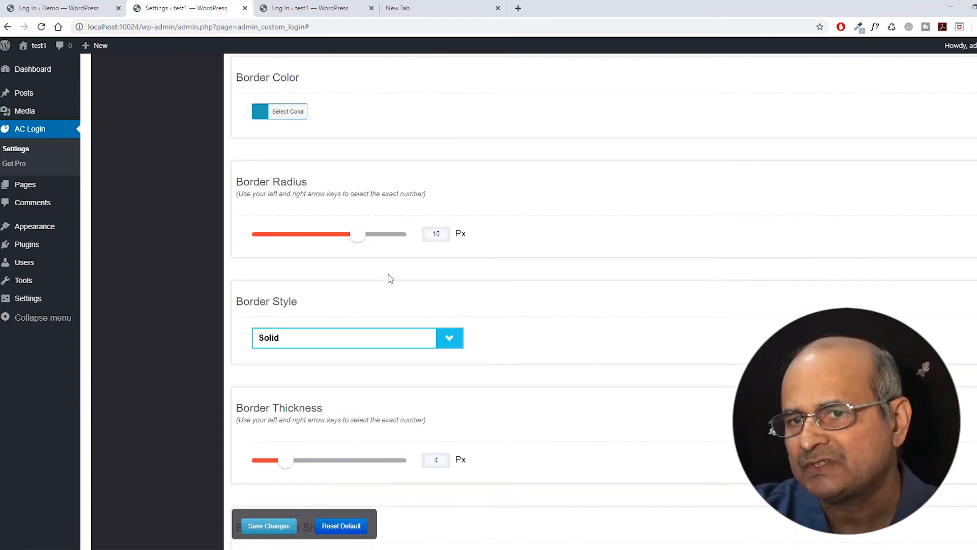
scroll(285, 286, "down", 1)
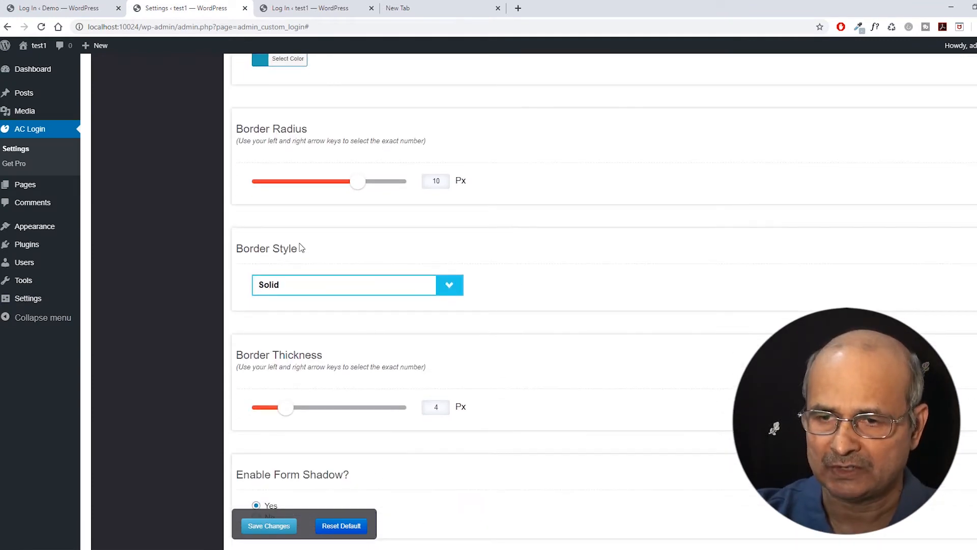
scroll(286, 250, "down", 2)
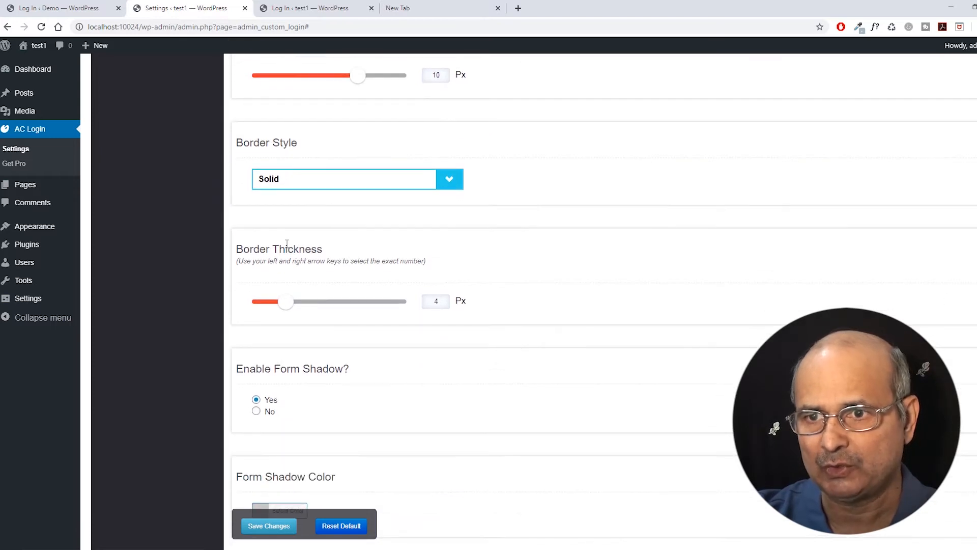
left_click(448, 180)
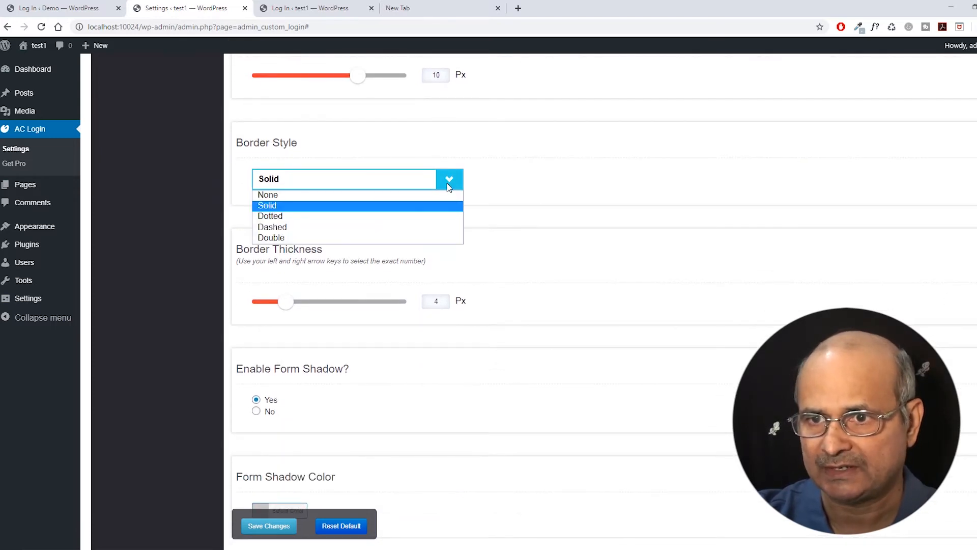
left_click(280, 239)
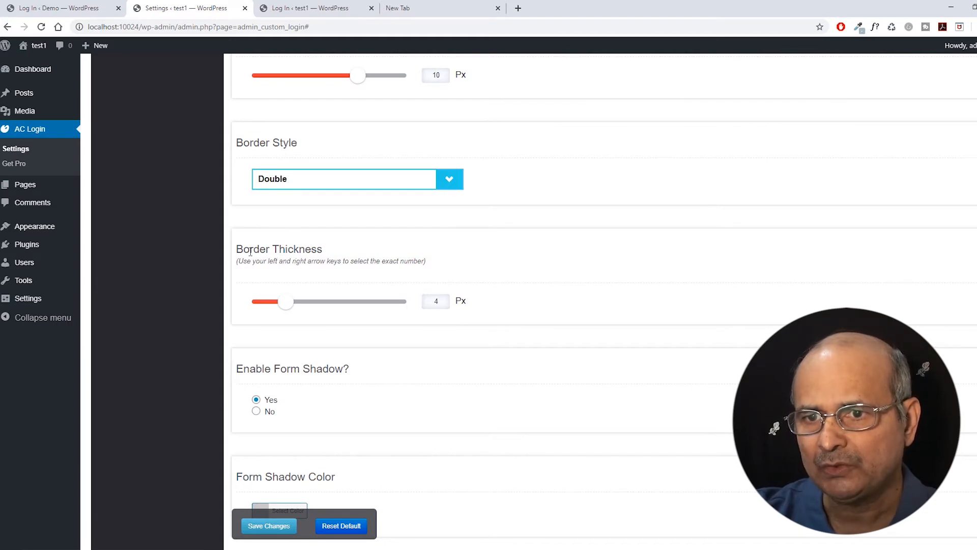
Set Enable Form Shadow to No and view the Demo login page.
scroll(307, 259, "down", 1)
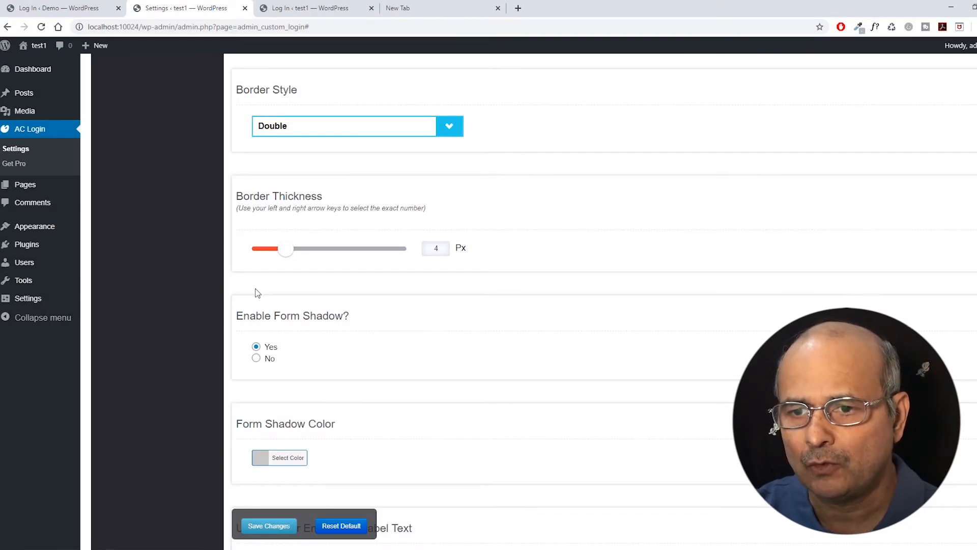
scroll(290, 292, "down", 1)
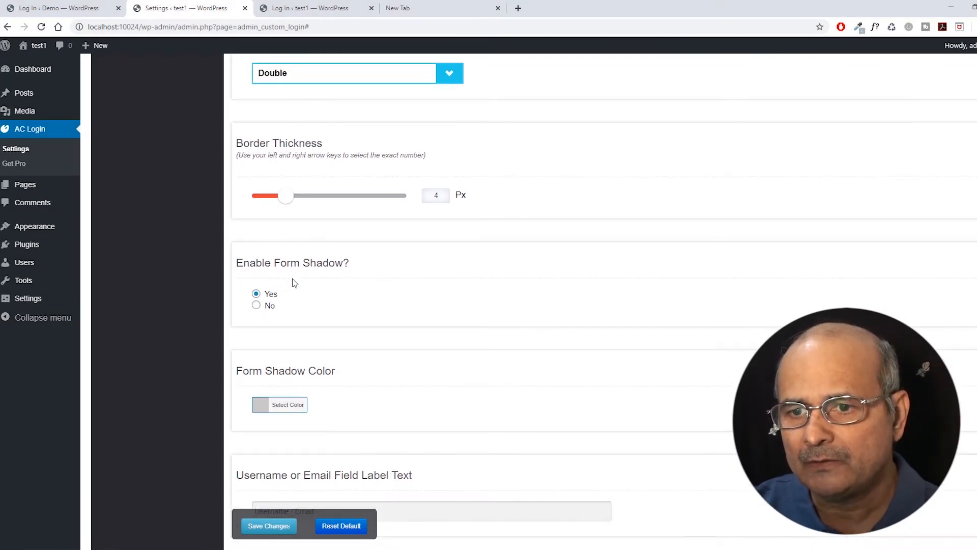
scroll(294, 283, "down", 2)
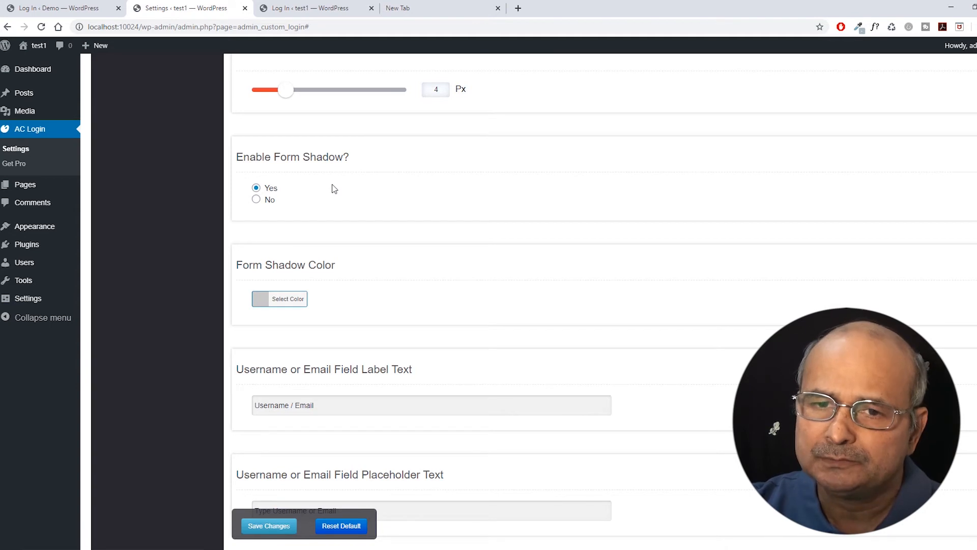
left_click(256, 200)
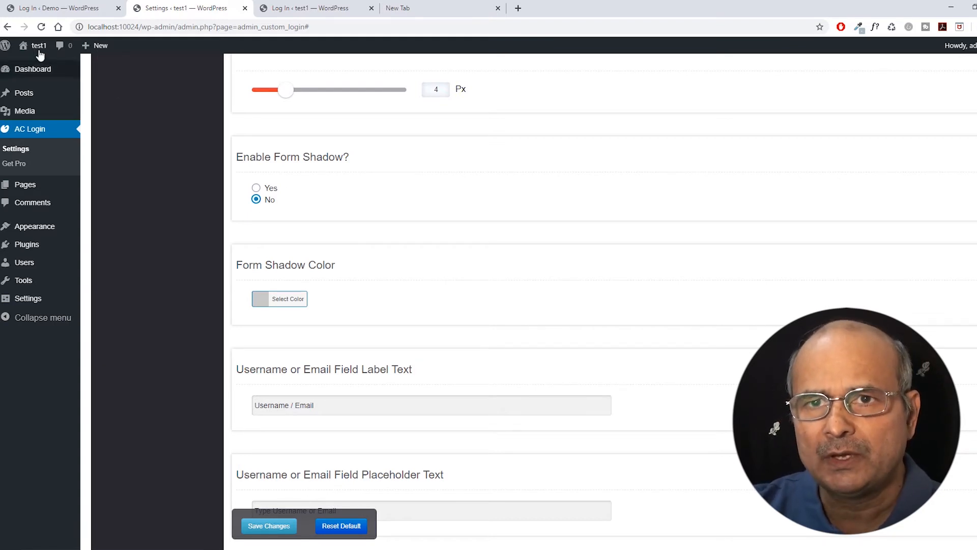
left_click(51, 8)
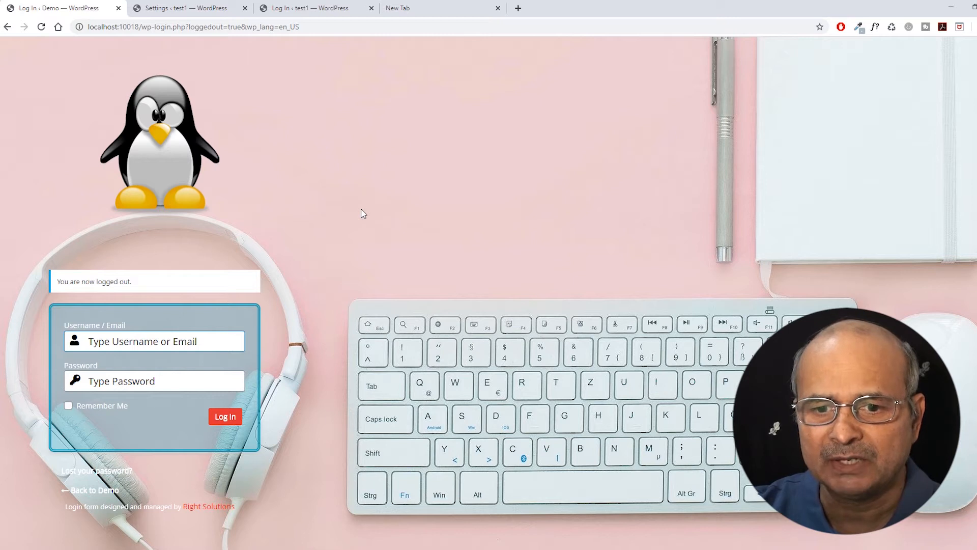
Compare the field label settings with the Demo page, then scroll to the 'Log In' button text.
left_click(175, 8)
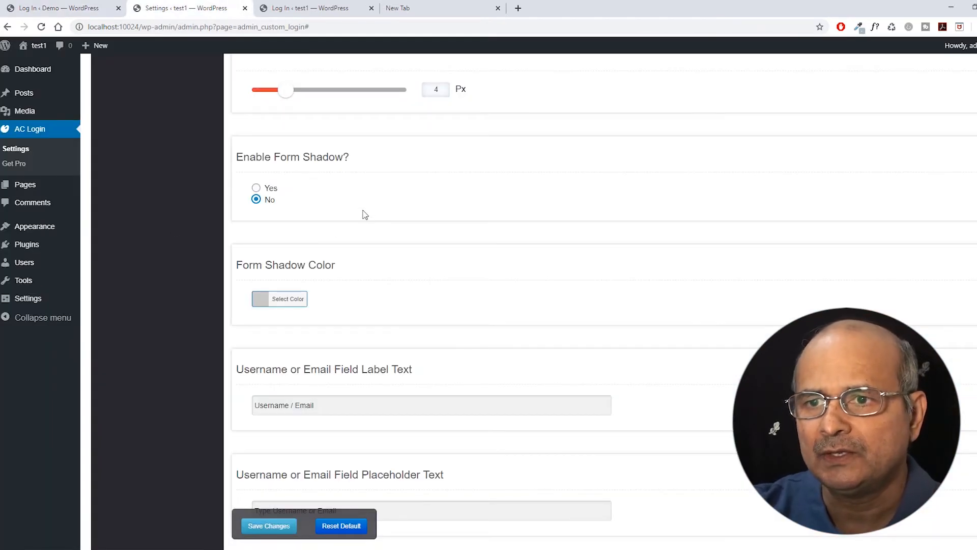
scroll(363, 218, "down", 2)
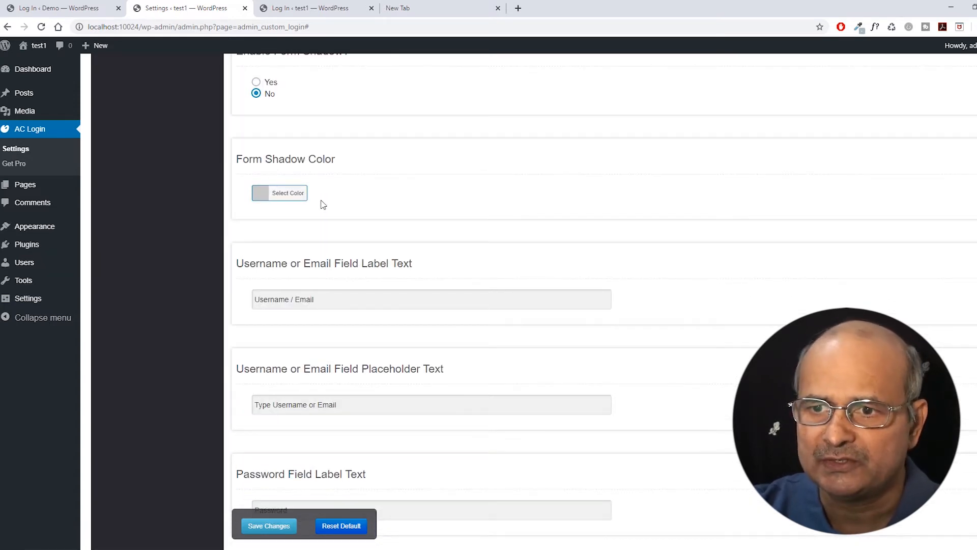
scroll(392, 188, "down", 2)
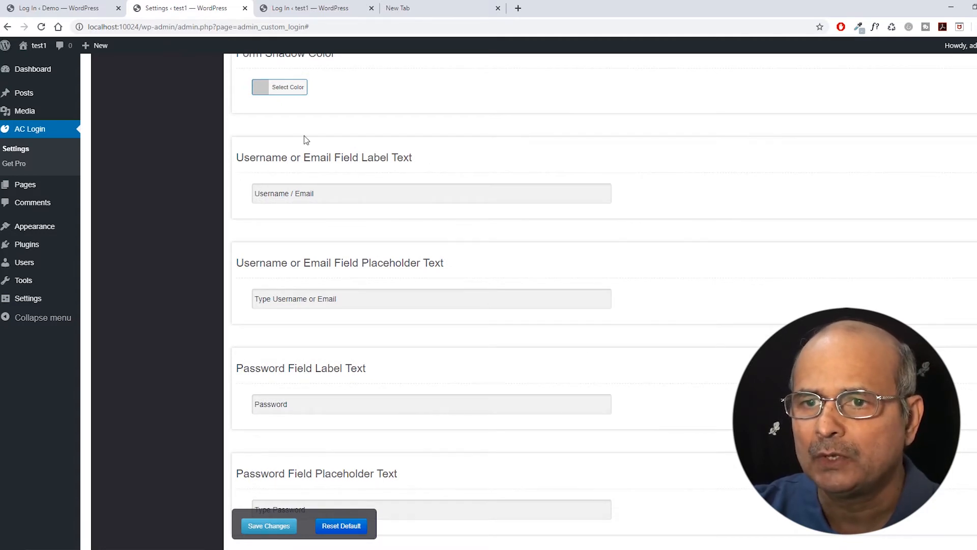
left_click(76, 8)
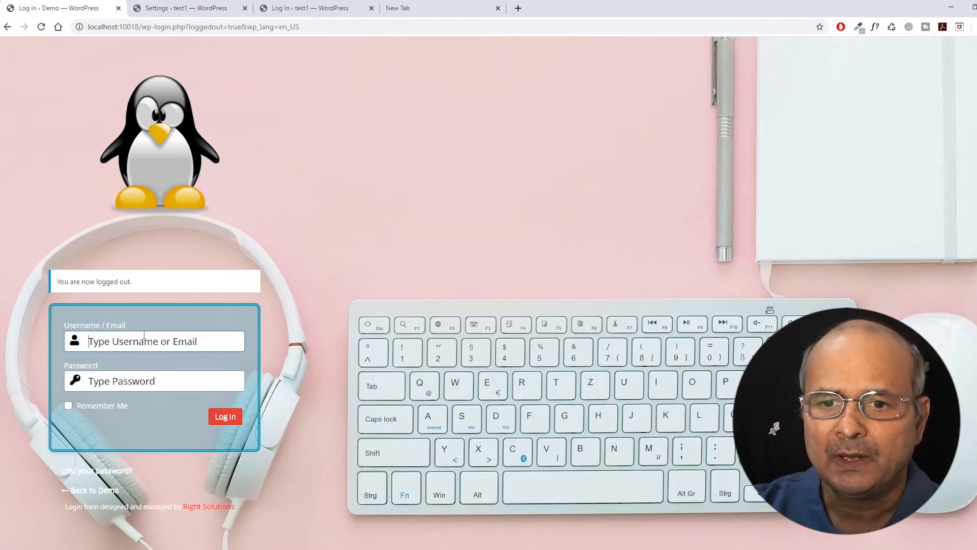
left_click(182, 8)
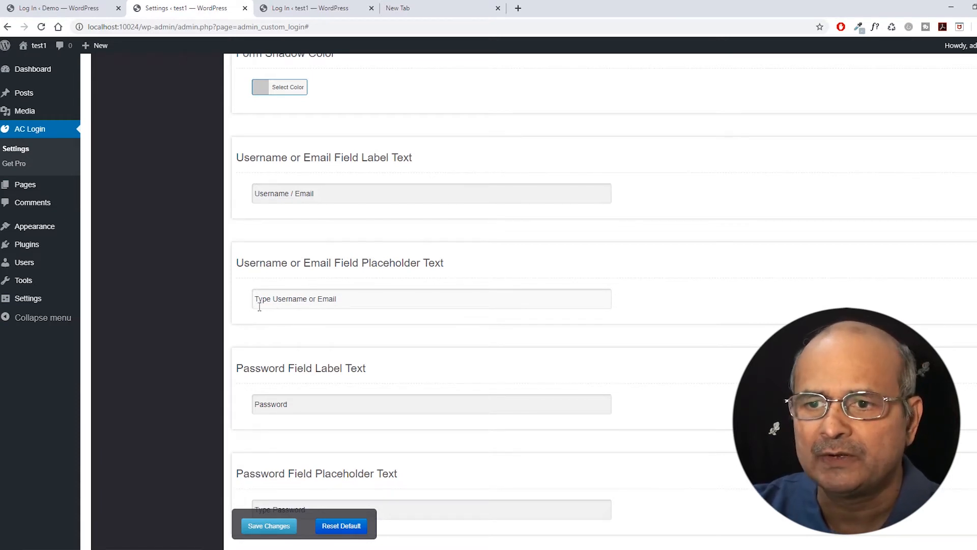
scroll(257, 305, "down", 2)
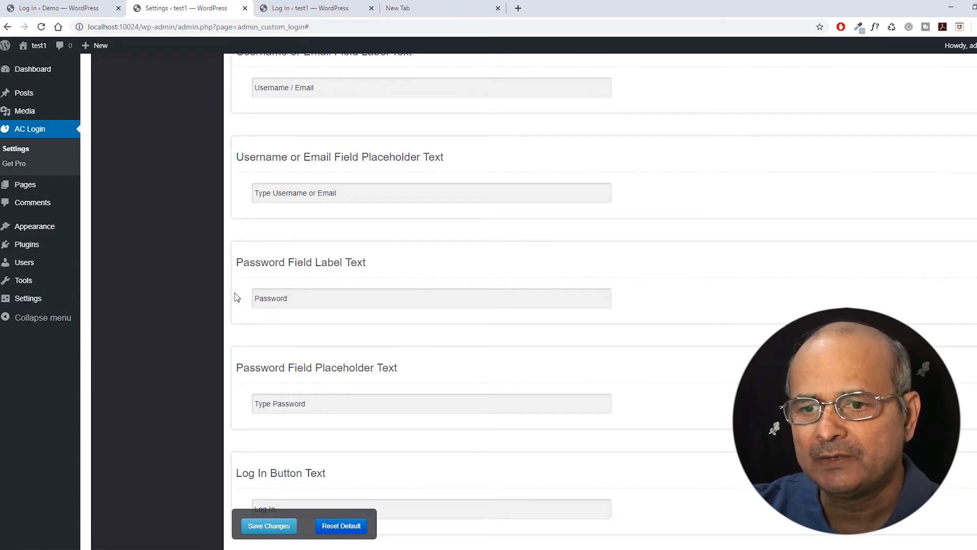
scroll(237, 297, "down", 2)
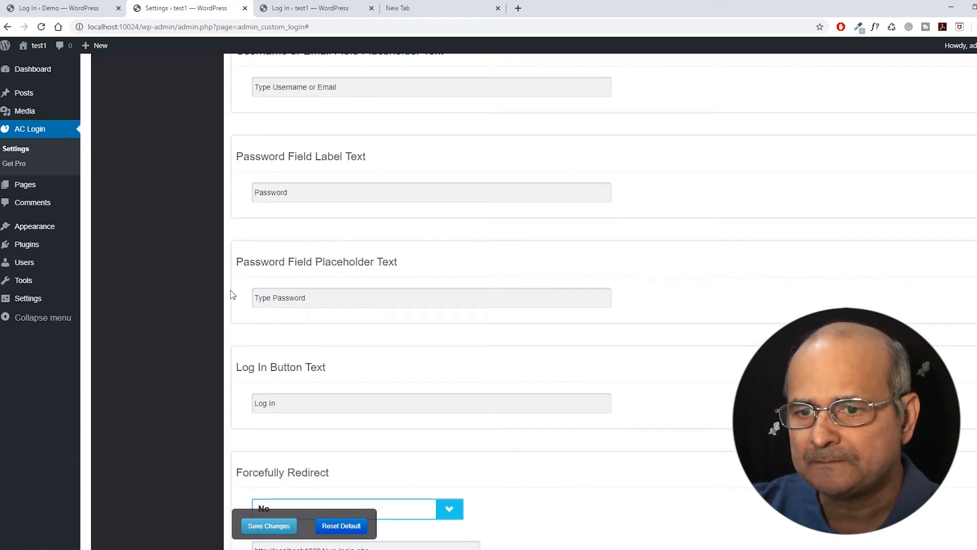
scroll(232, 294, "down", 1)
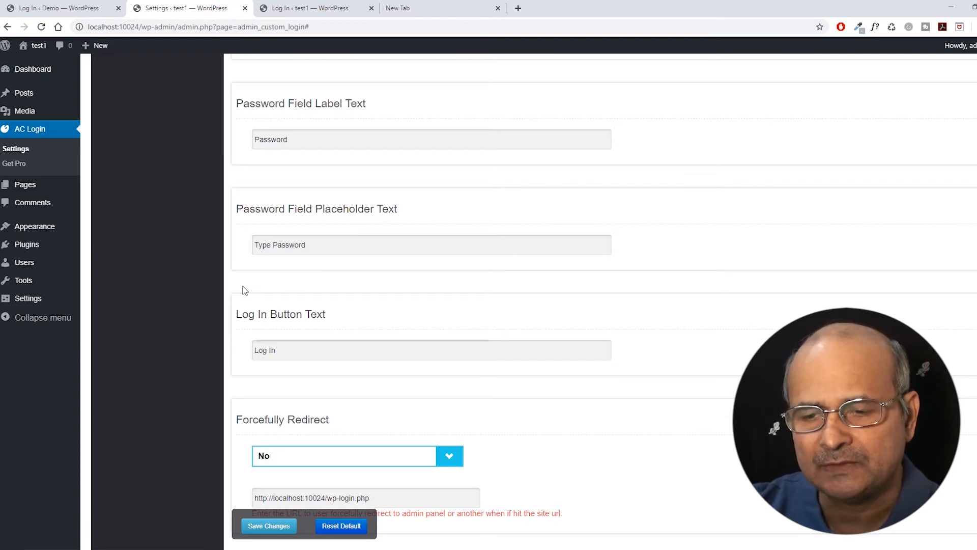
scroll(238, 294, "down", 1)
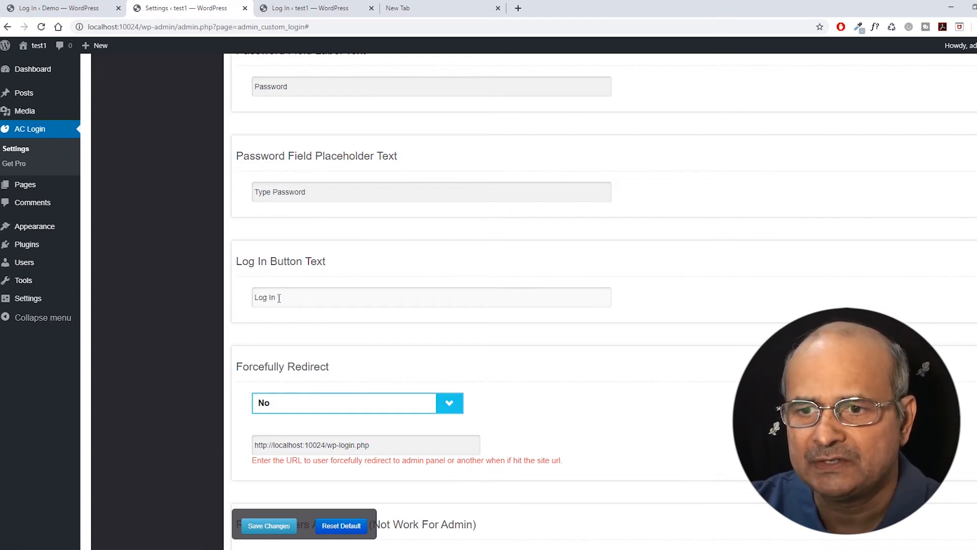
scroll(226, 315, "down", 1)
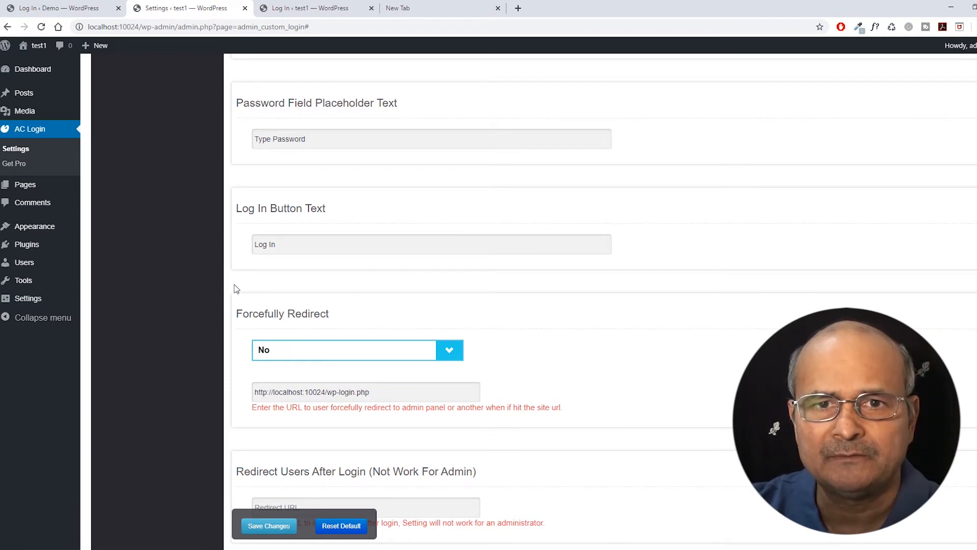
scroll(236, 281, "down", 1)
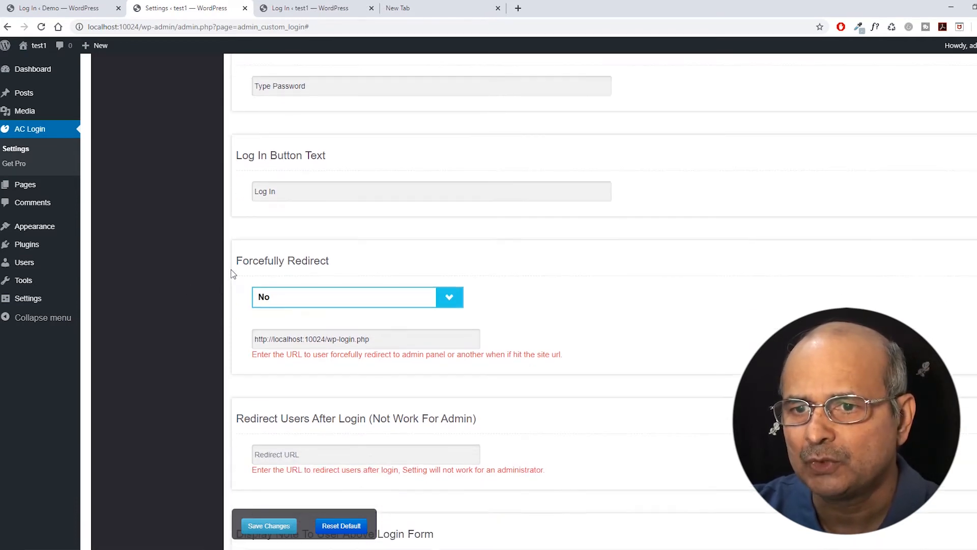
scroll(229, 270, "down", 1)
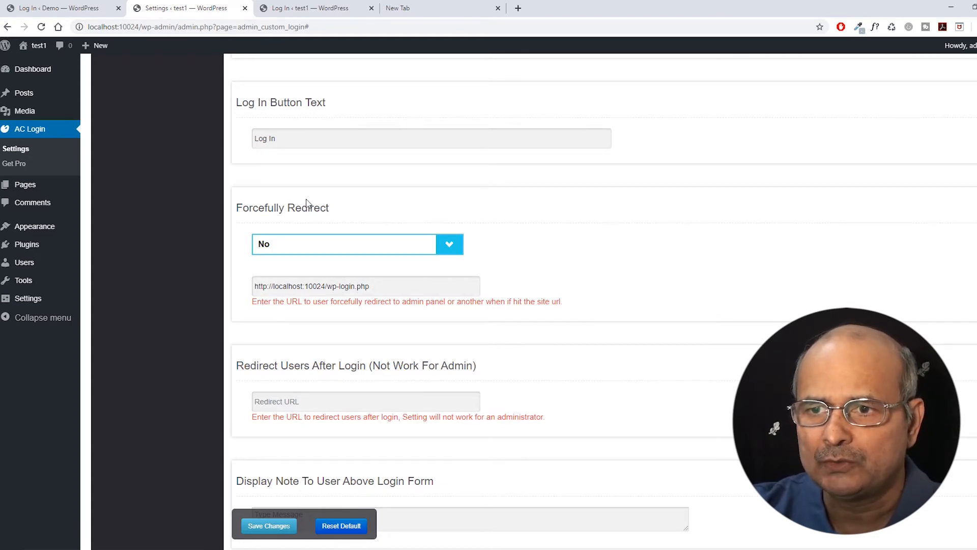
scroll(168, 331, "down", 1)
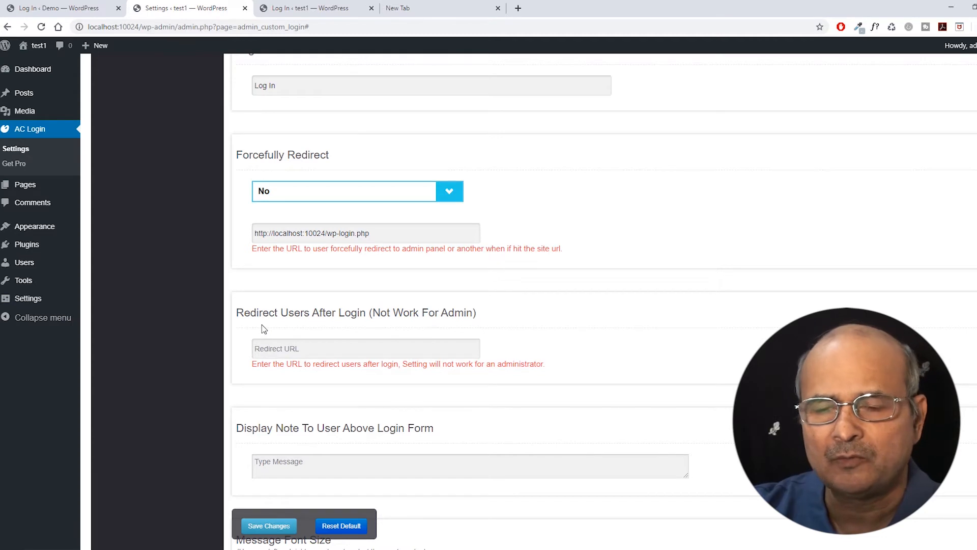
scroll(249, 329, "down", 1)
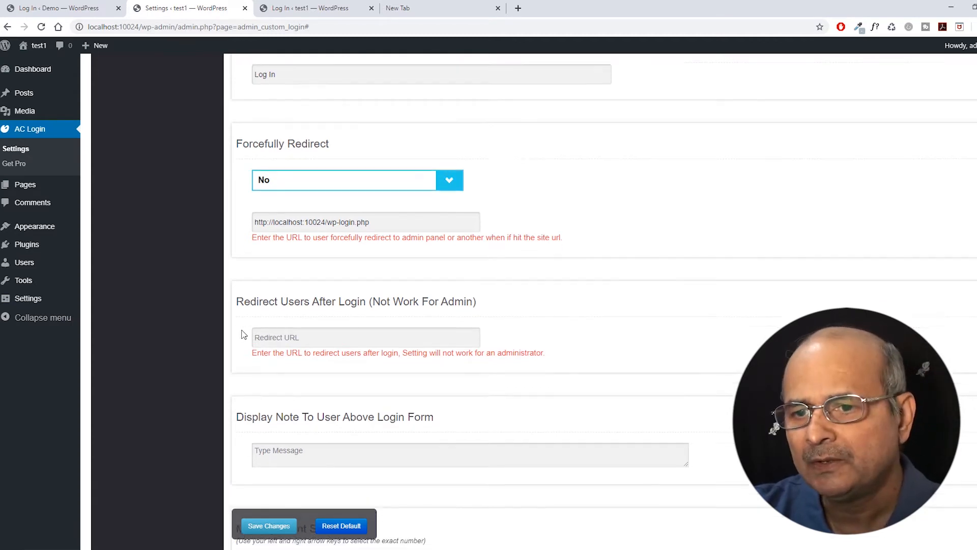
scroll(233, 336, "down", 1)
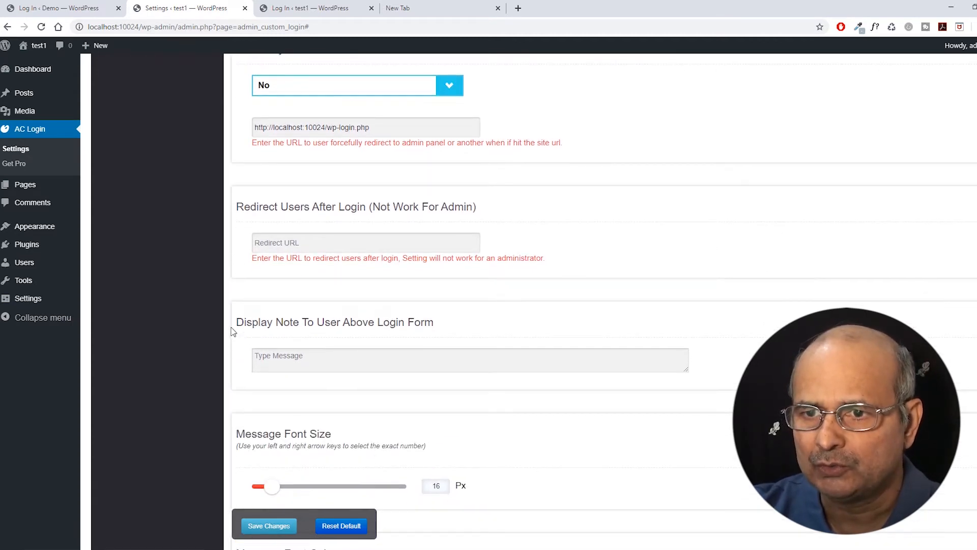
scroll(242, 308, "down", 1)
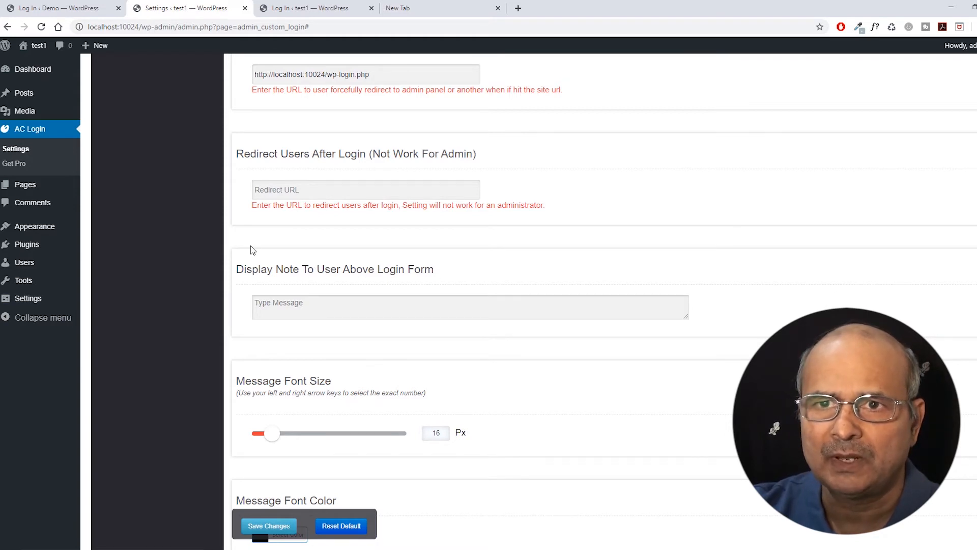
left_click(76, 7)
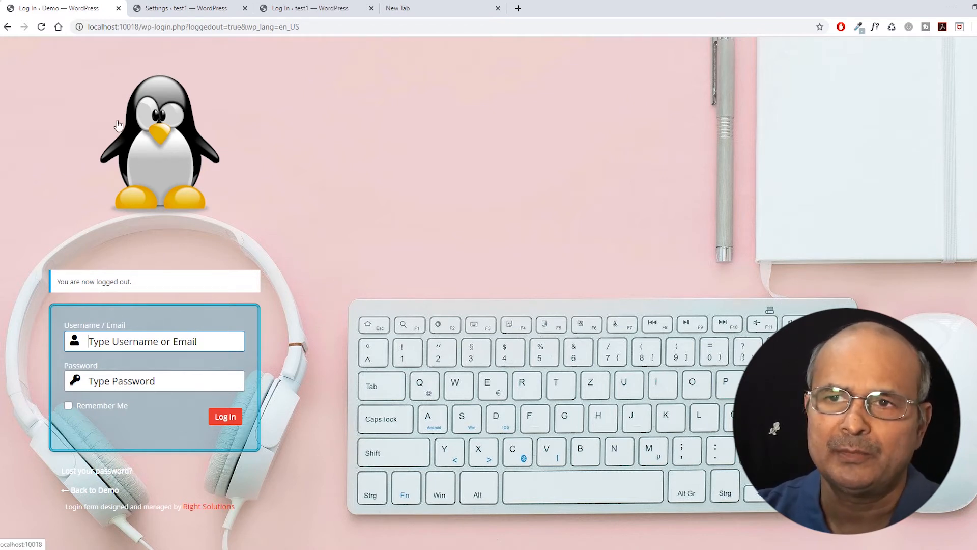
left_click(185, 15)
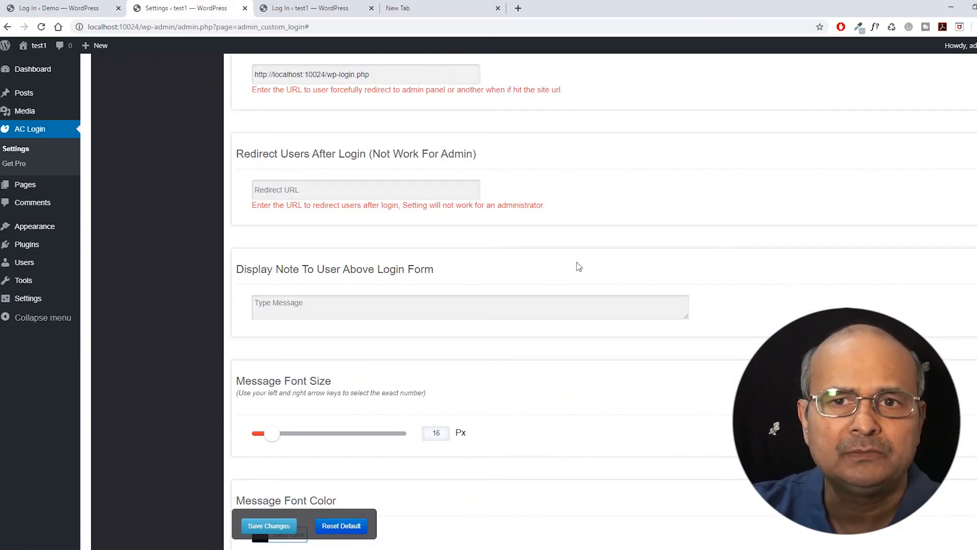
Review the tagline settings, including the wordpress.org link in the tagline text.
scroll(572, 259, "down", 1)
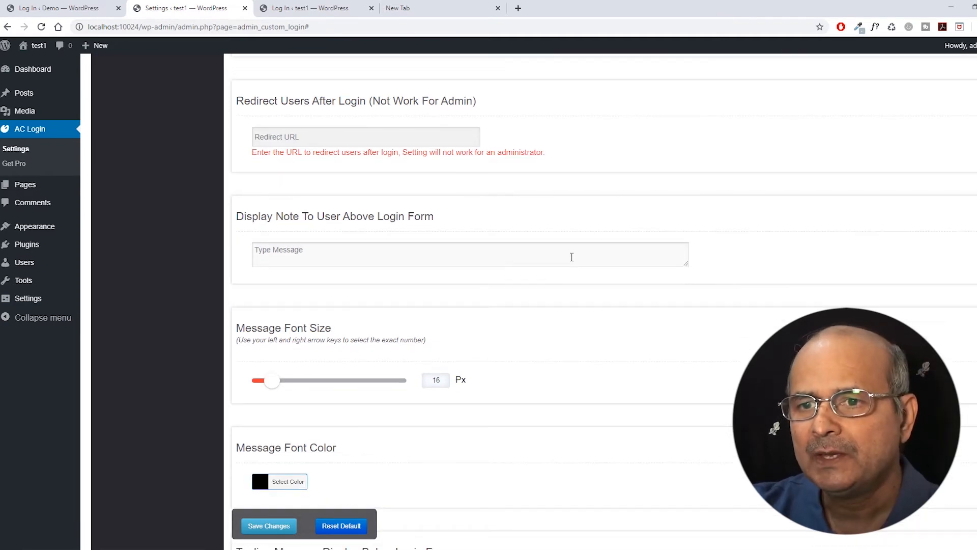
scroll(571, 264, "down", 2)
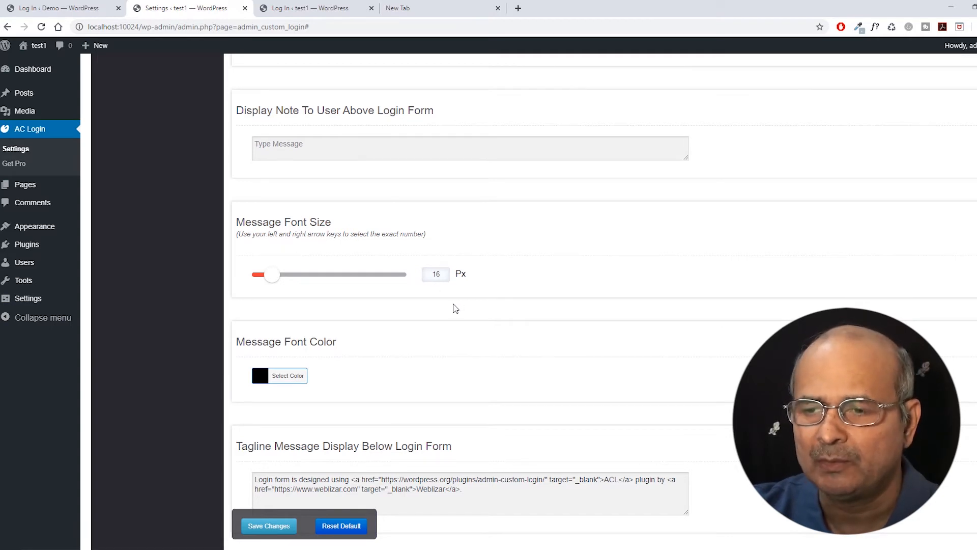
scroll(456, 308, "down", 1)
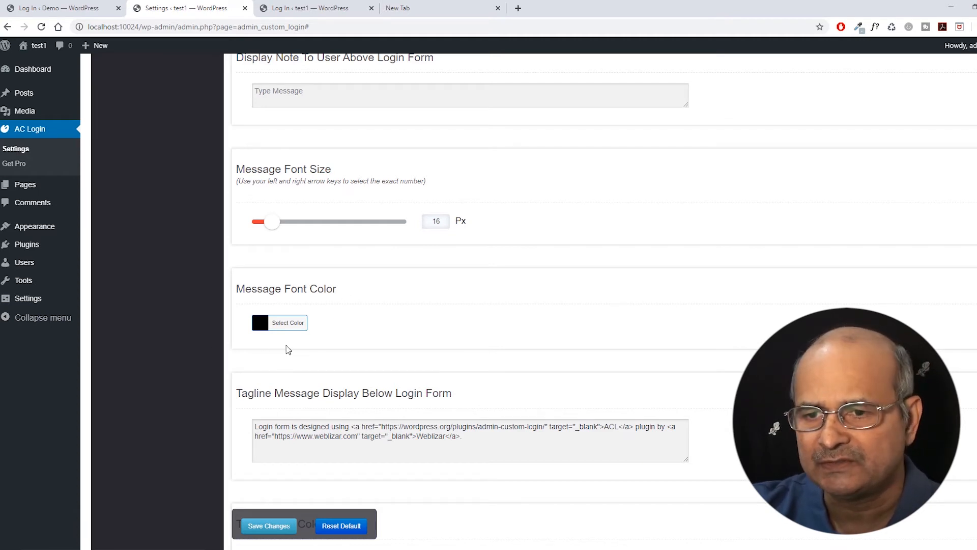
scroll(331, 328, "down", 1)
scroll(334, 324, "down", 1)
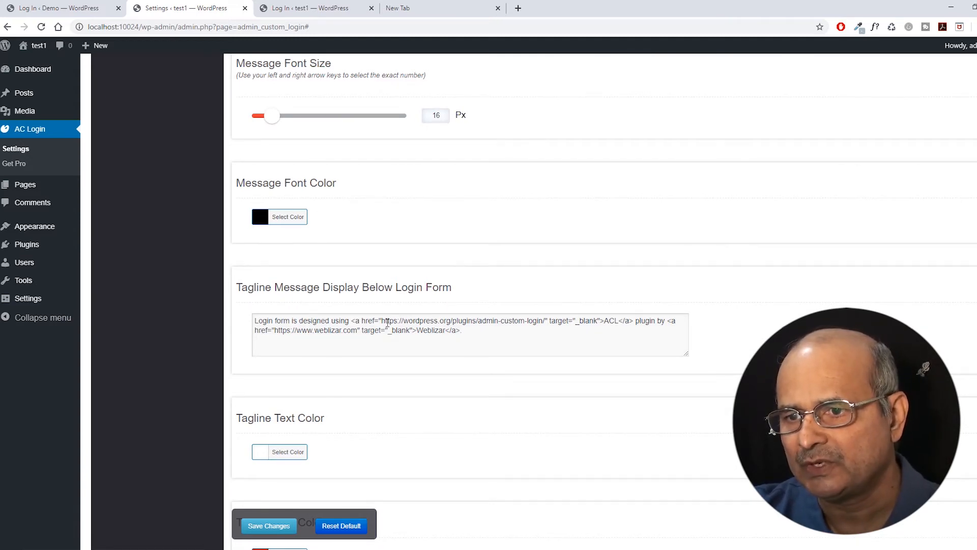
left_click_drag(383, 322, 453, 317)
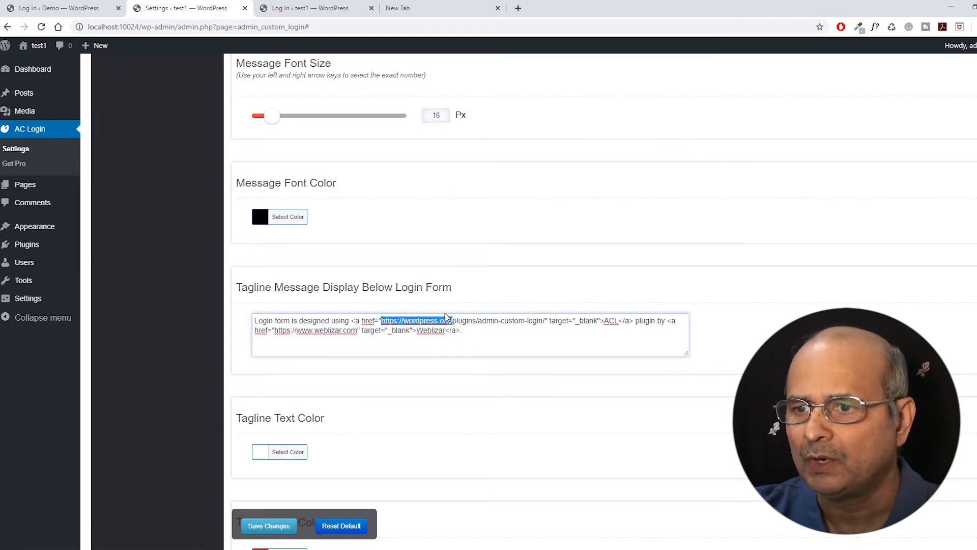
left_click(500, 341)
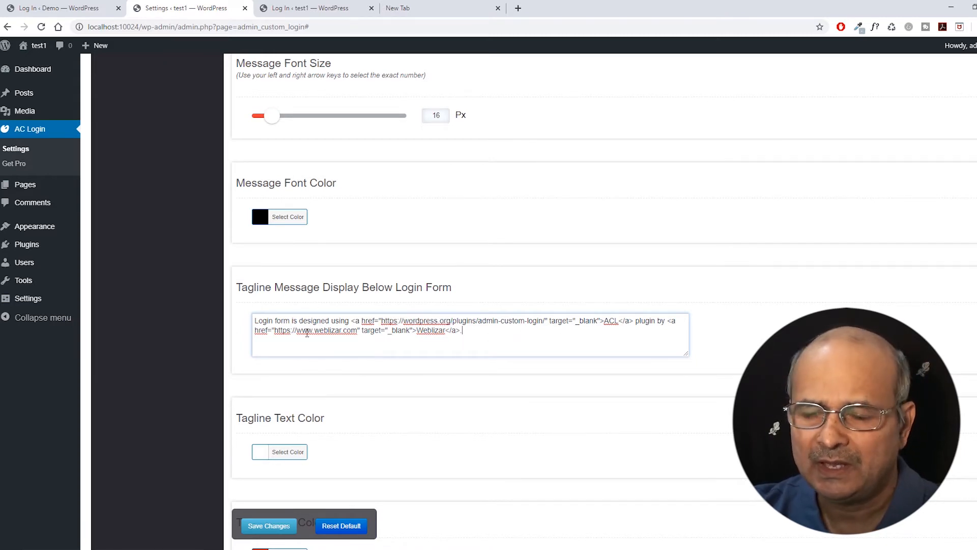
scroll(342, 306, "down", 2)
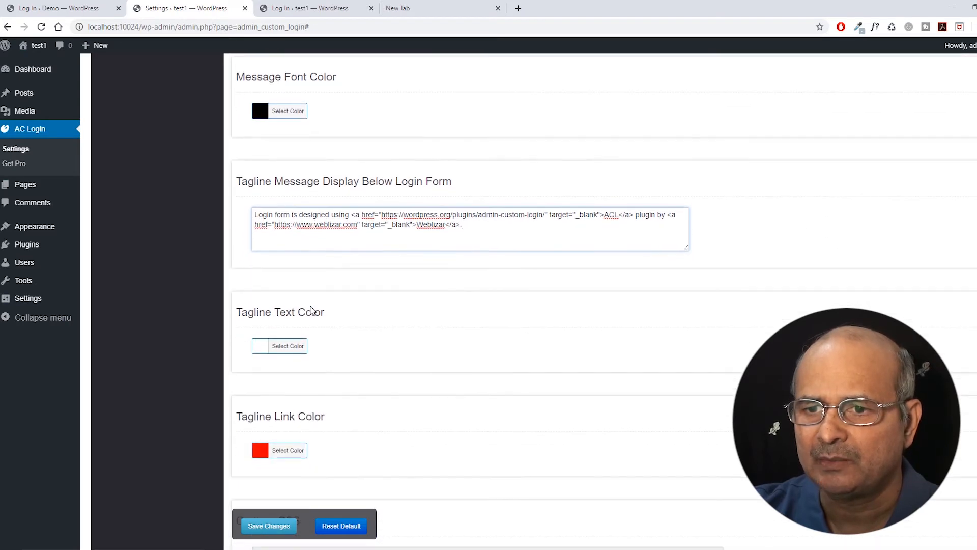
scroll(366, 286, "up", 1)
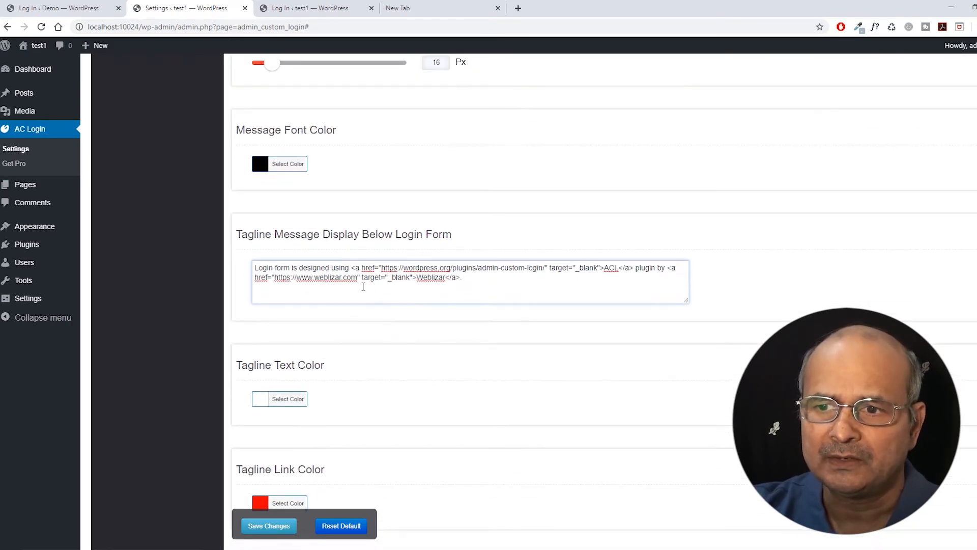
scroll(349, 301, "down", 1)
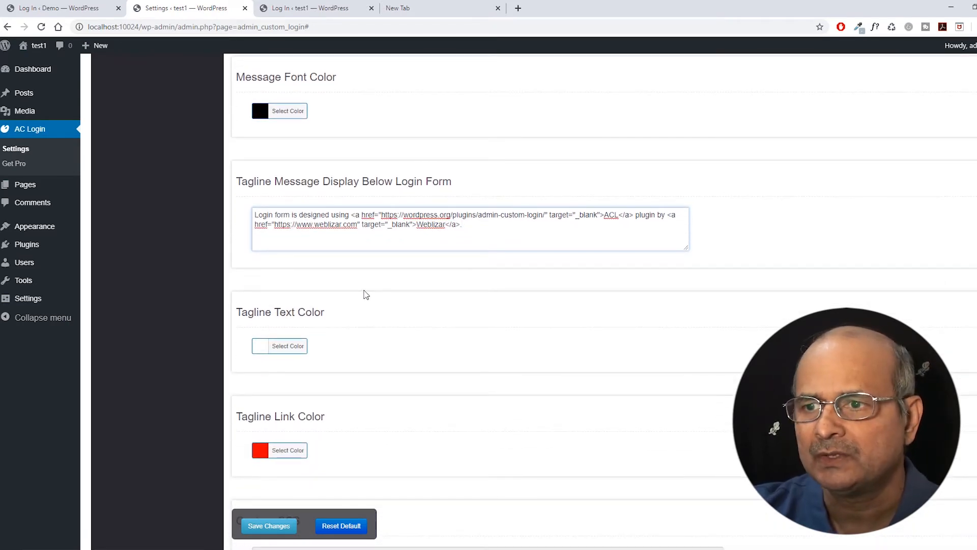
scroll(366, 294, "down", 2)
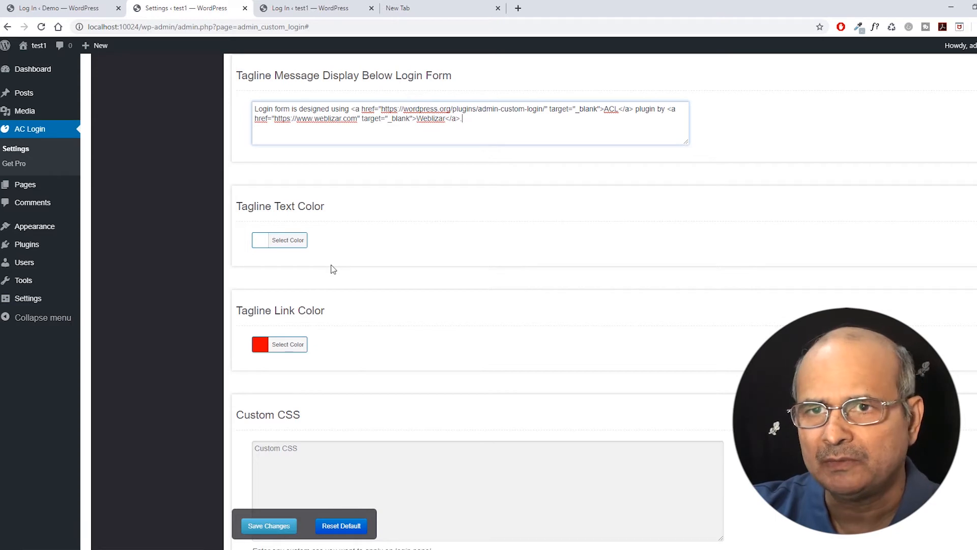
Check the demo login page, then save the login form settings and dismiss the confirmation.
left_click(76, 9)
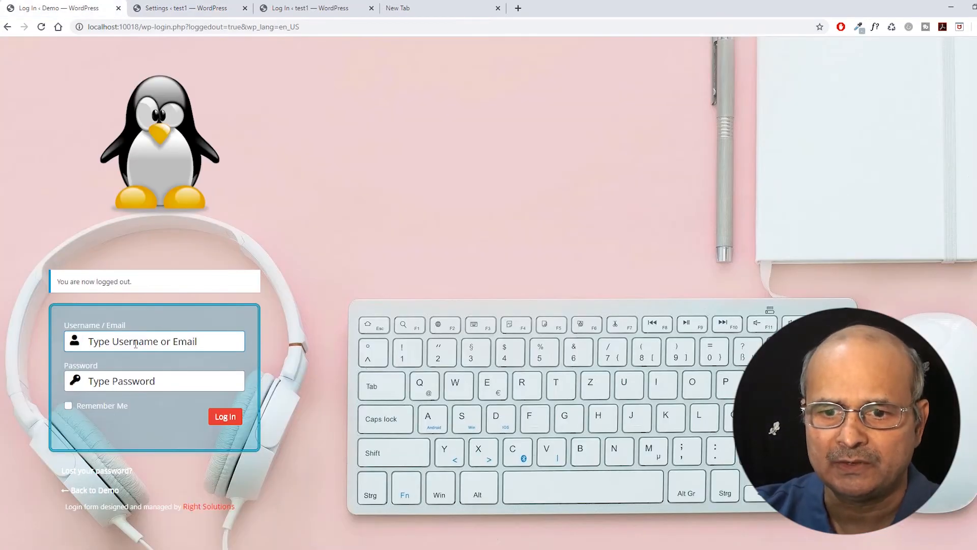
left_click(189, 8)
scroll(345, 304, "down", 2)
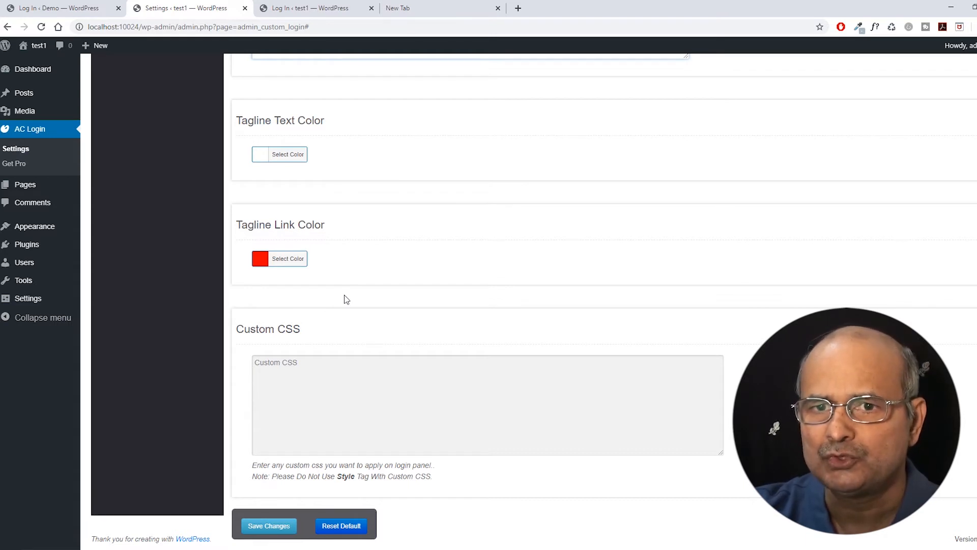
left_click(268, 527)
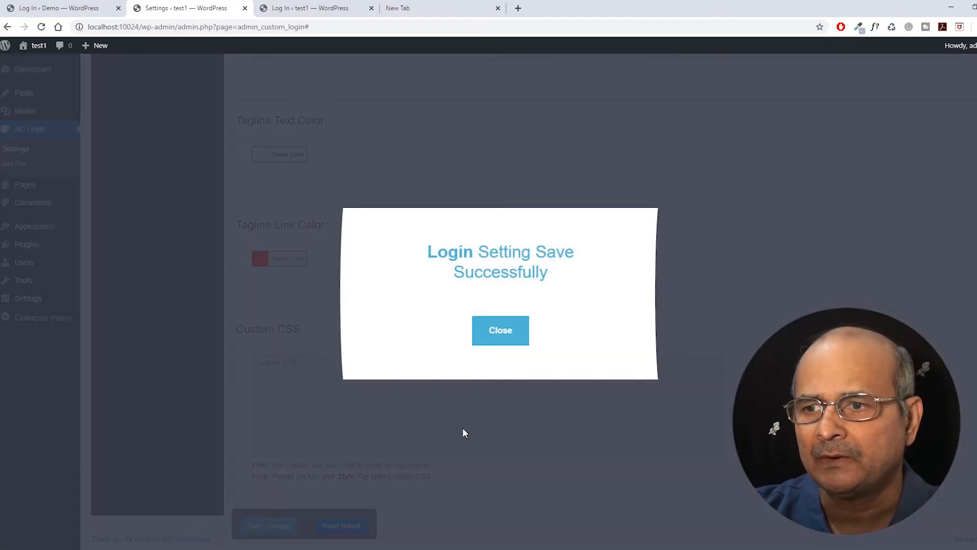
left_click(500, 338)
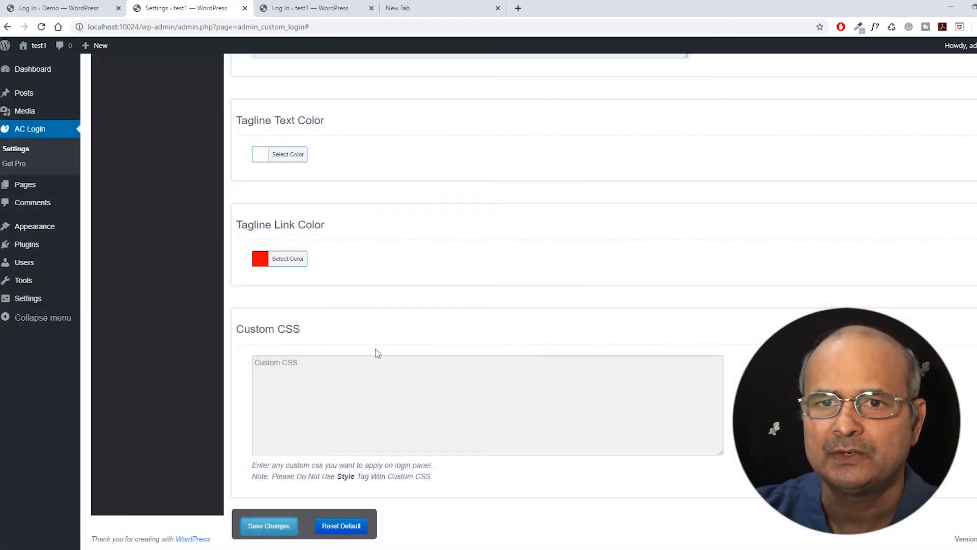
Open the plugin's FONT SETTING section with headline, input, link and button font colours.
scroll(376, 351, "up", 10)
scroll(377, 353, "up", 15)
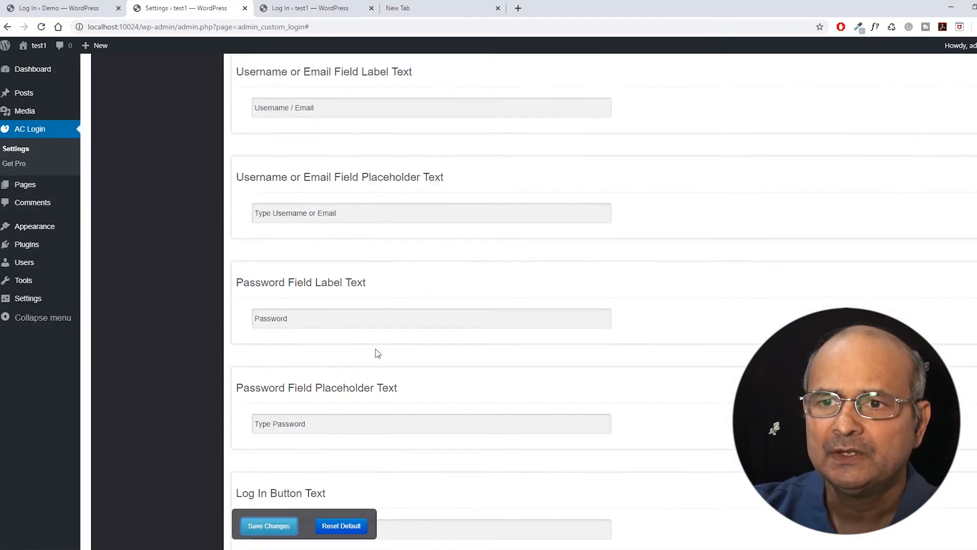
scroll(377, 353, "up", 8)
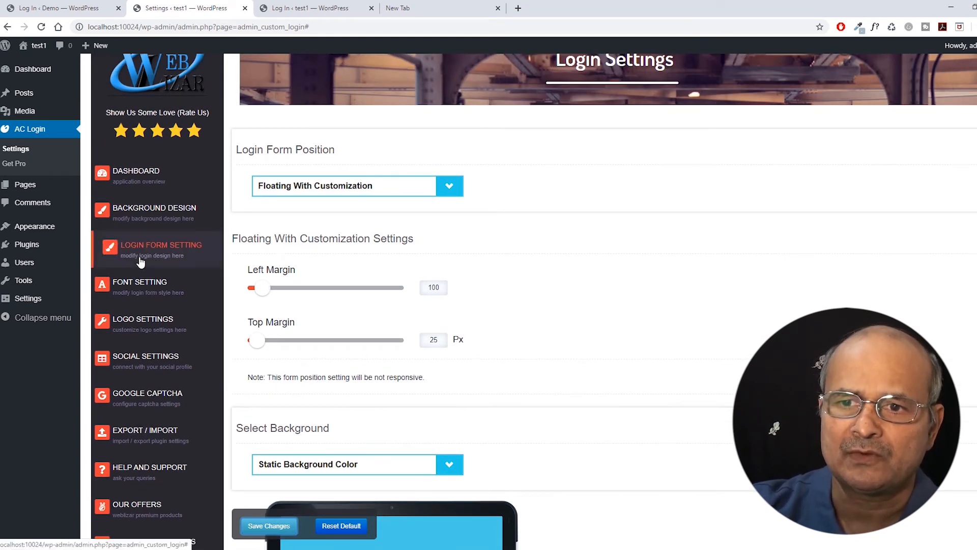
left_click(145, 288)
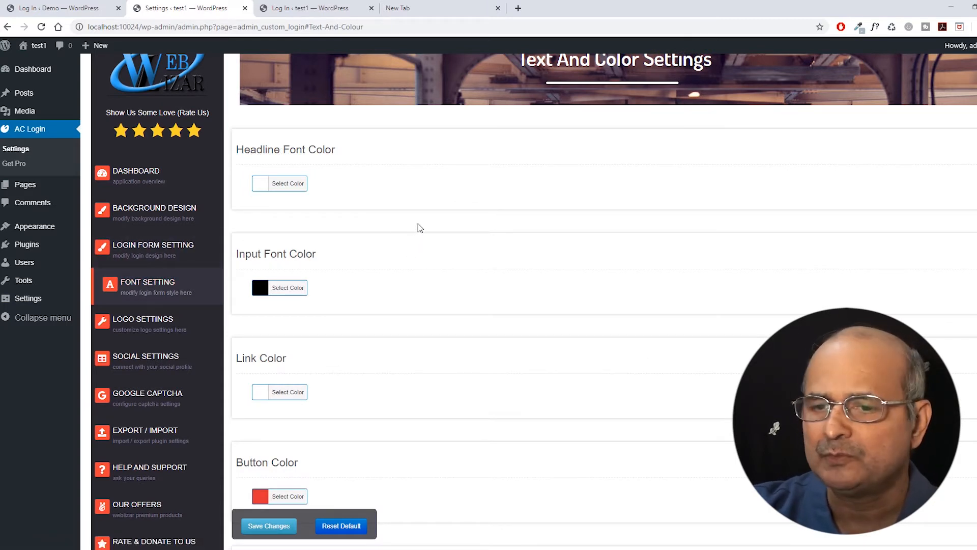
scroll(419, 227, "down", 15)
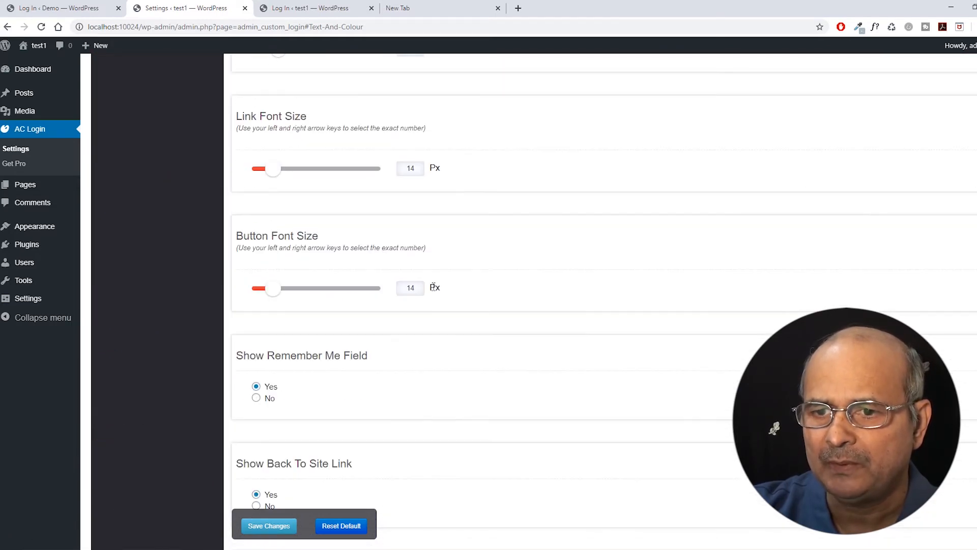
scroll(433, 287, "up", 15)
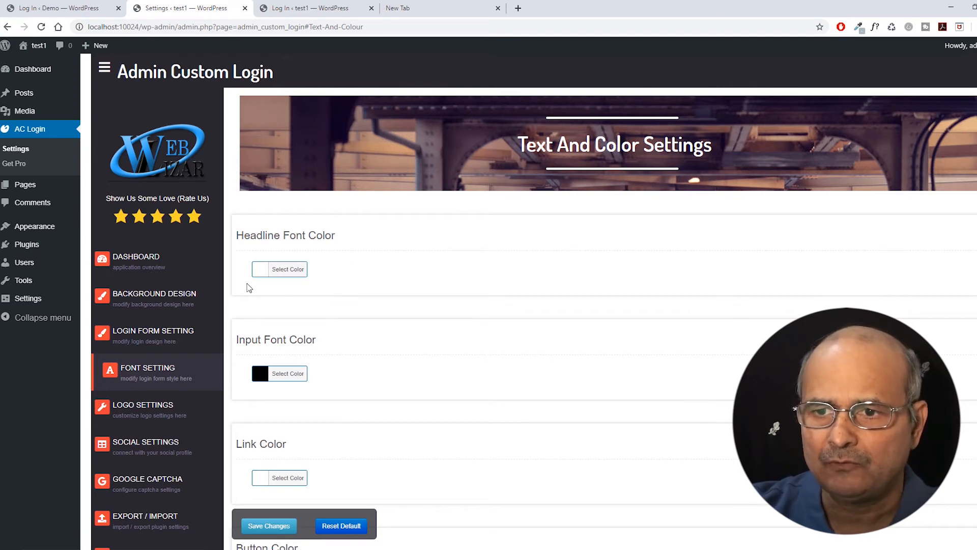
left_click(77, 9)
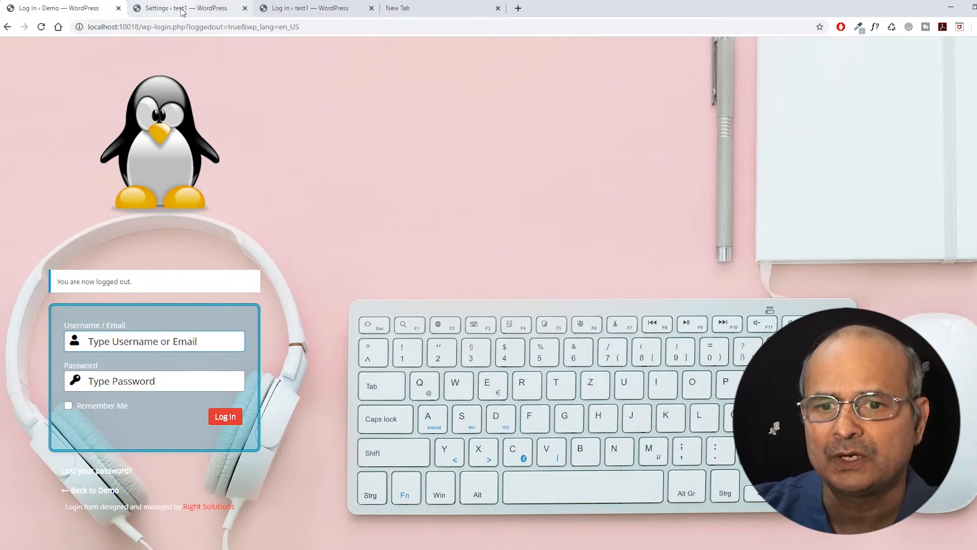
left_click(182, 8)
scroll(379, 181, "down", 2)
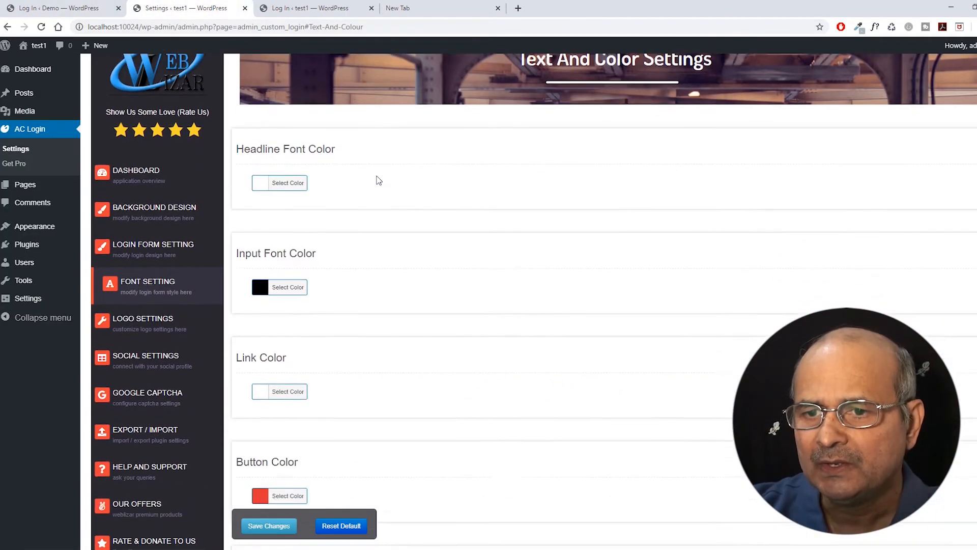
scroll(360, 240, "down", 2)
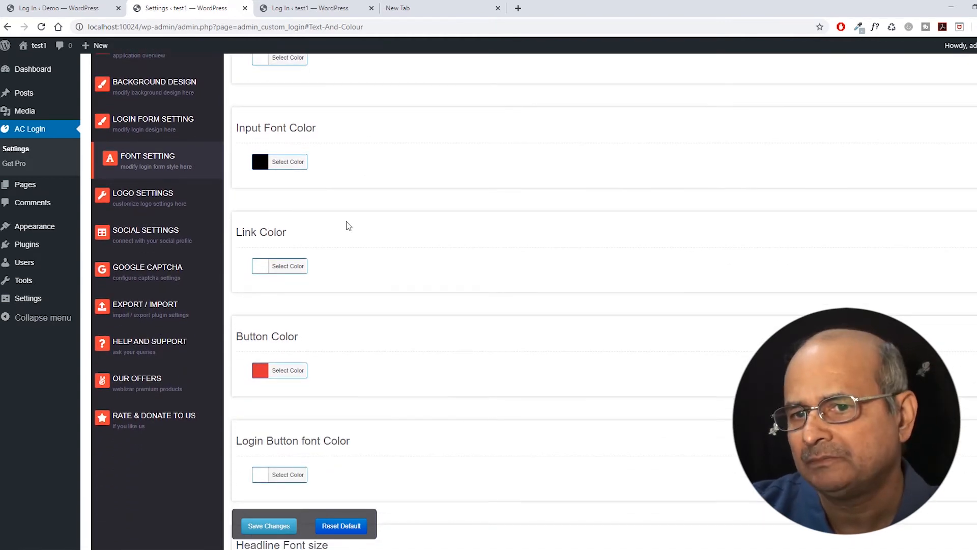
left_click(76, 8)
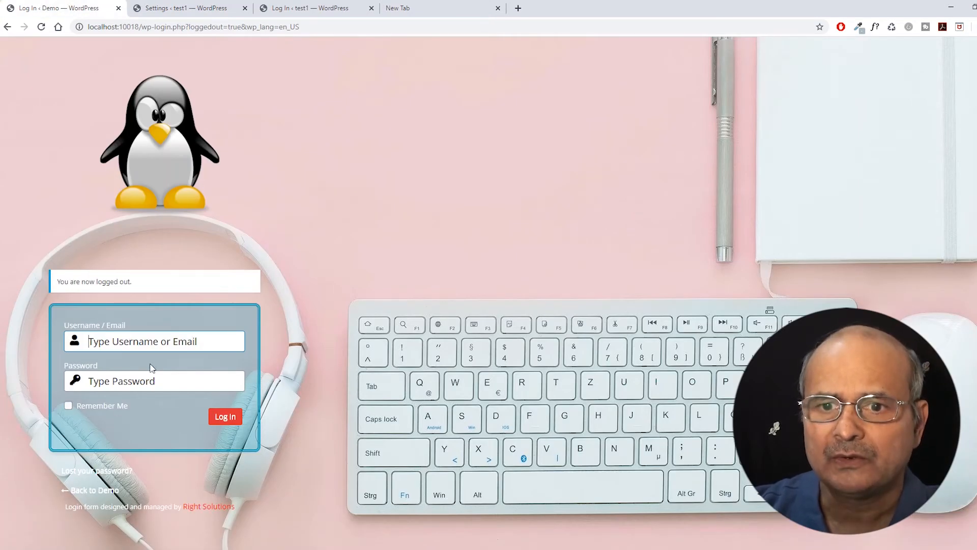
left_click(189, 9)
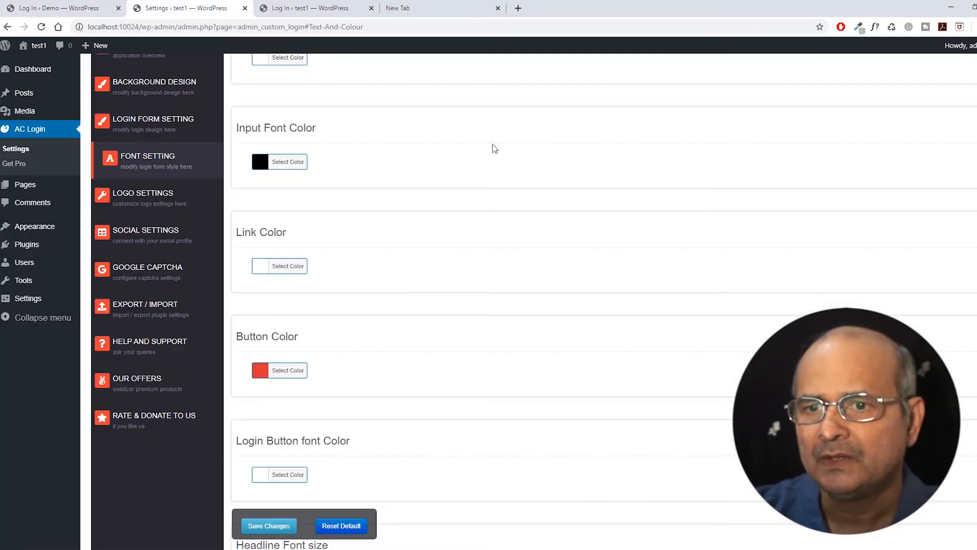
scroll(474, 228, "down", 1)
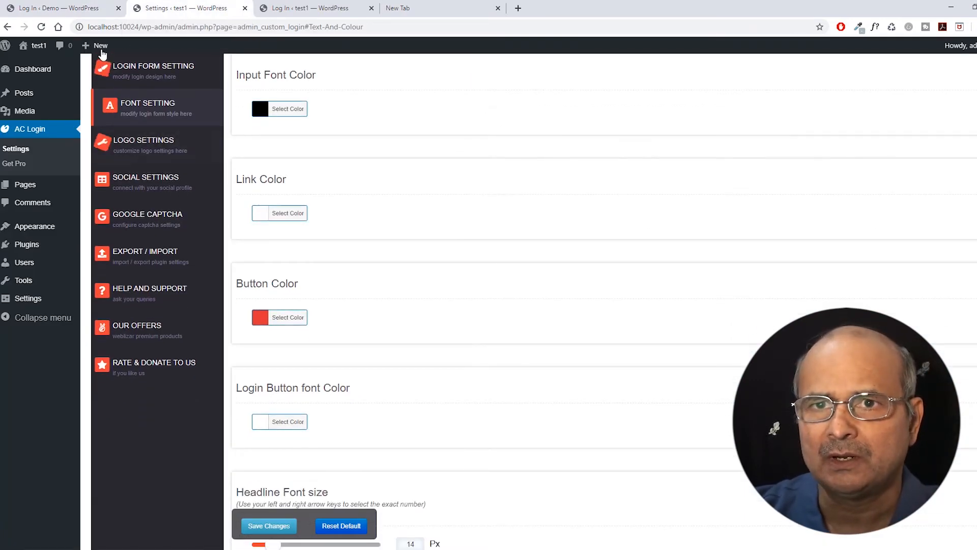
left_click(79, 9)
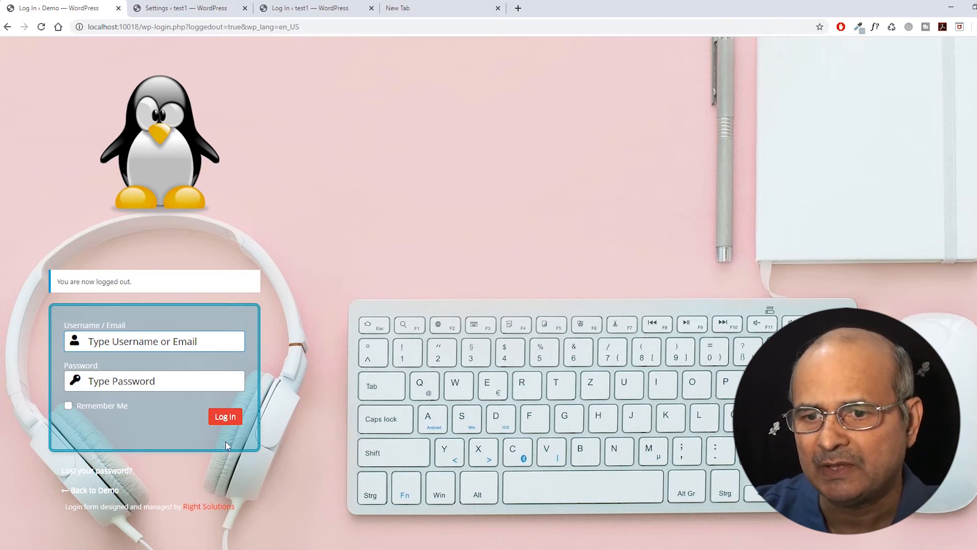
left_click(174, 9)
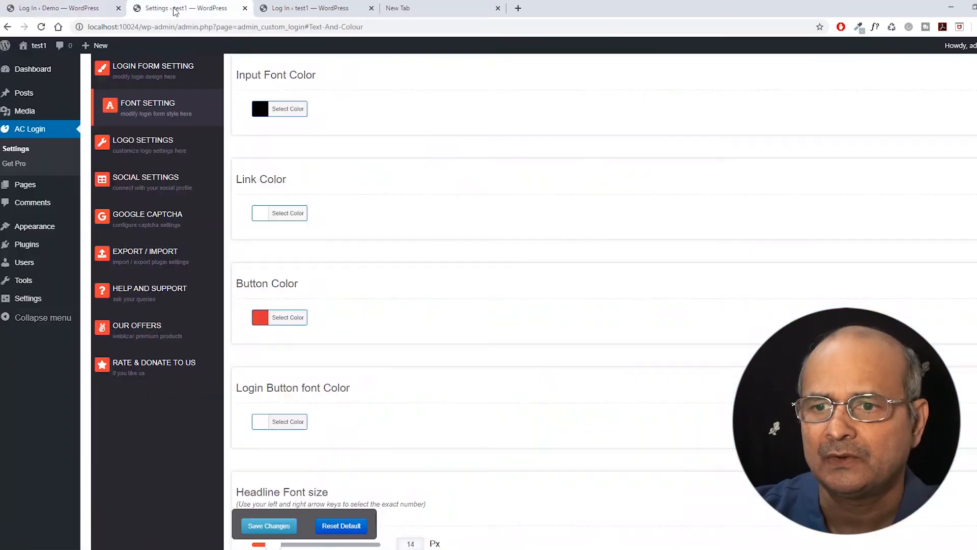
Scroll through the text and colour settings to Button Font Size 14 px, then view the Demo login page.
left_click(224, 117)
scroll(432, 211, "down", 3)
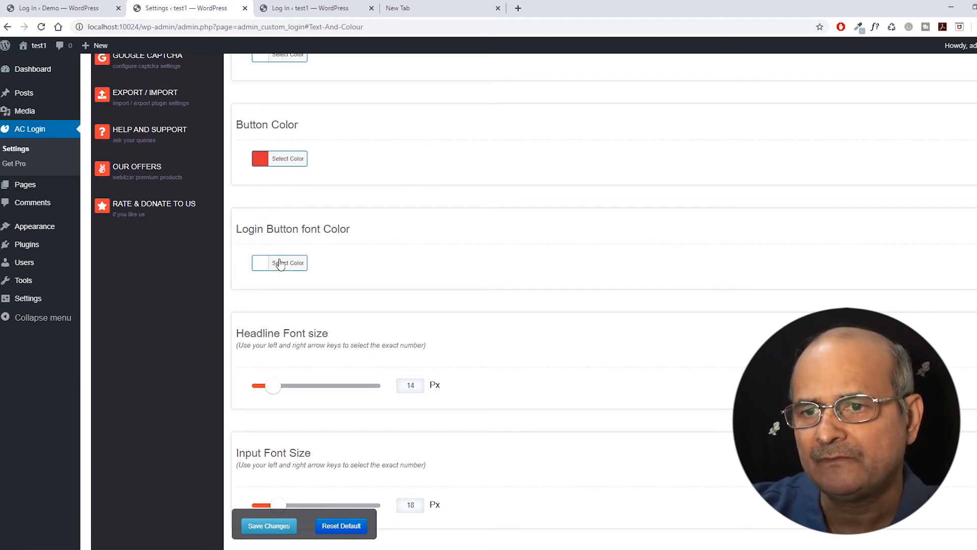
scroll(278, 290, "down", 1)
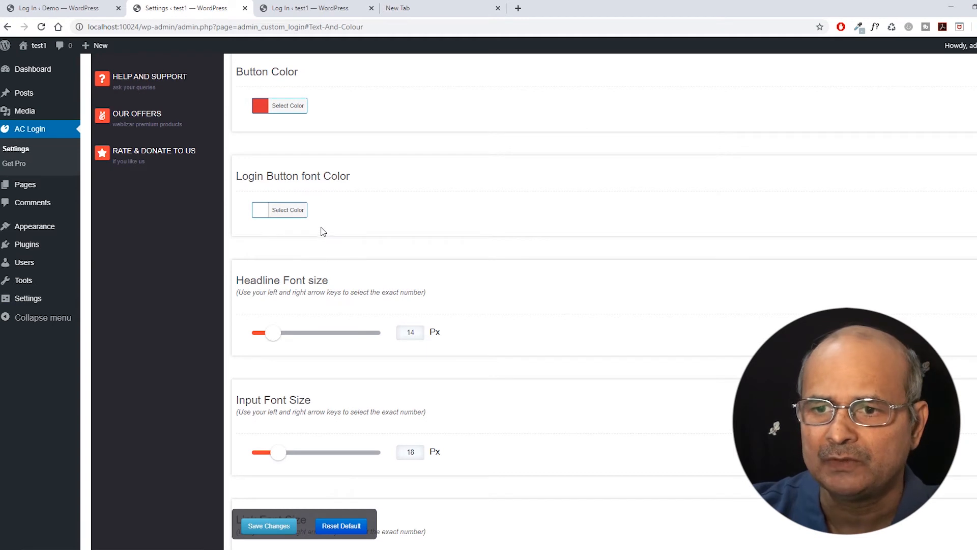
scroll(328, 204, "down", 2)
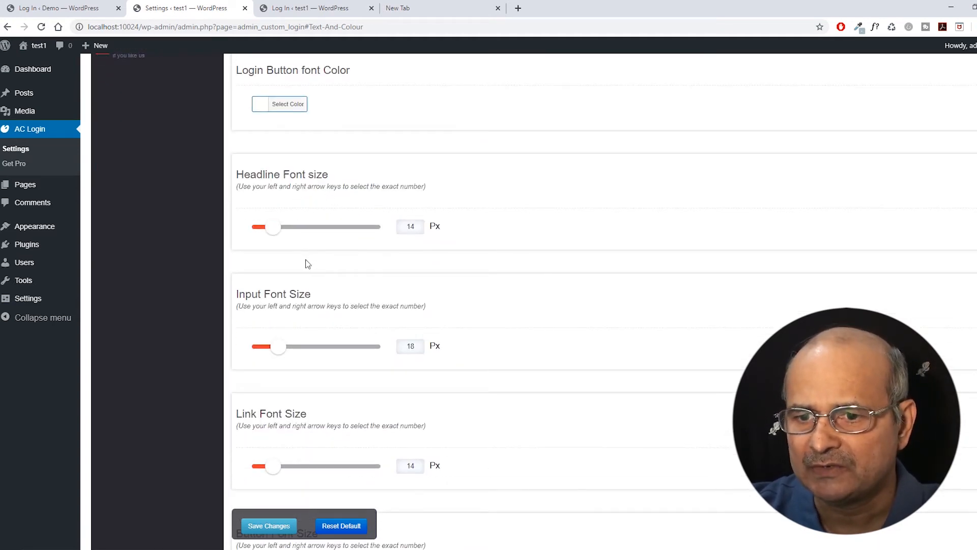
scroll(306, 254, "down", 3)
scroll(302, 227, "down", 1)
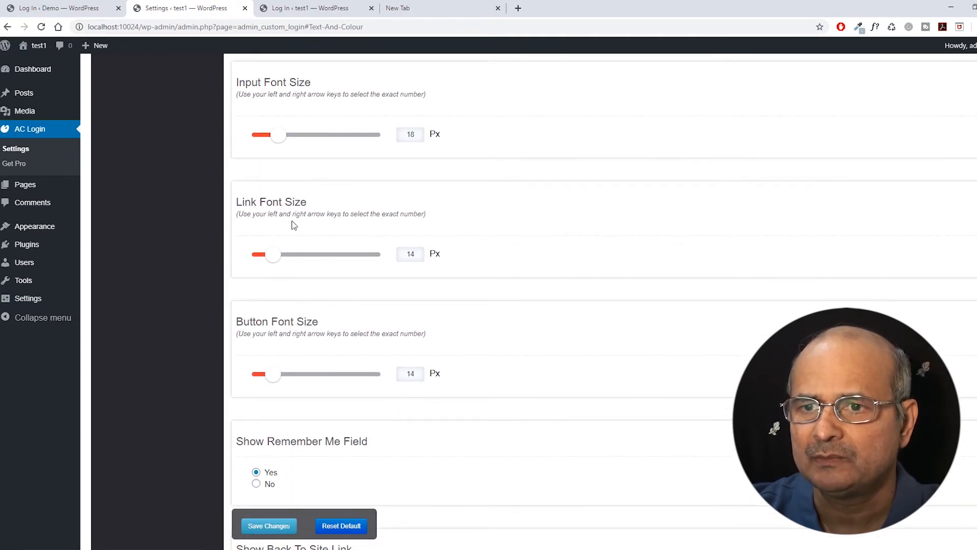
scroll(248, 214, "down", 3)
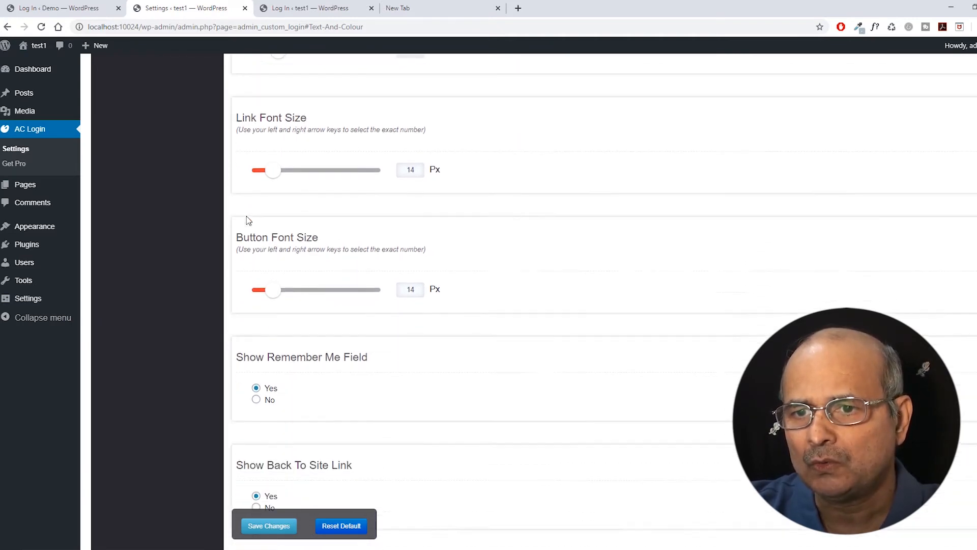
scroll(243, 245, "down", 1)
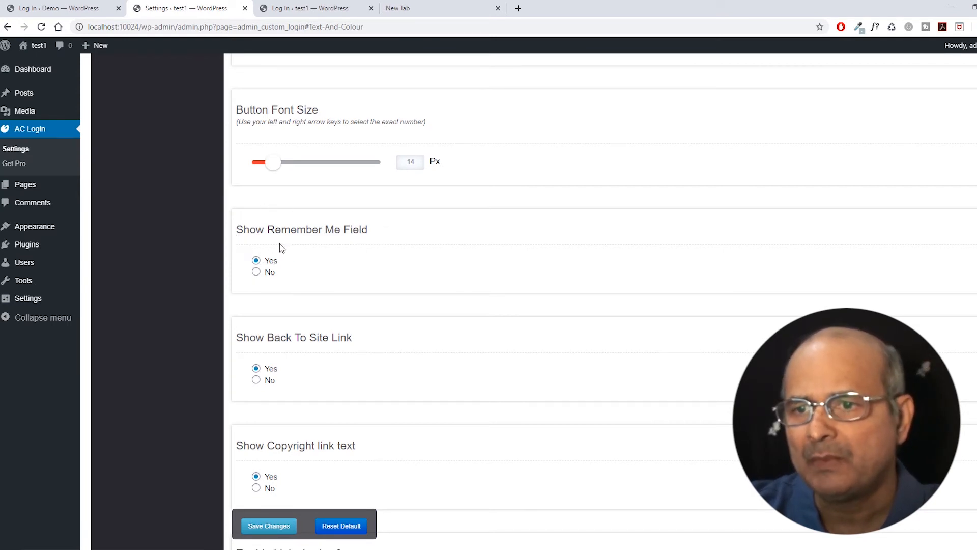
left_click(58, 9)
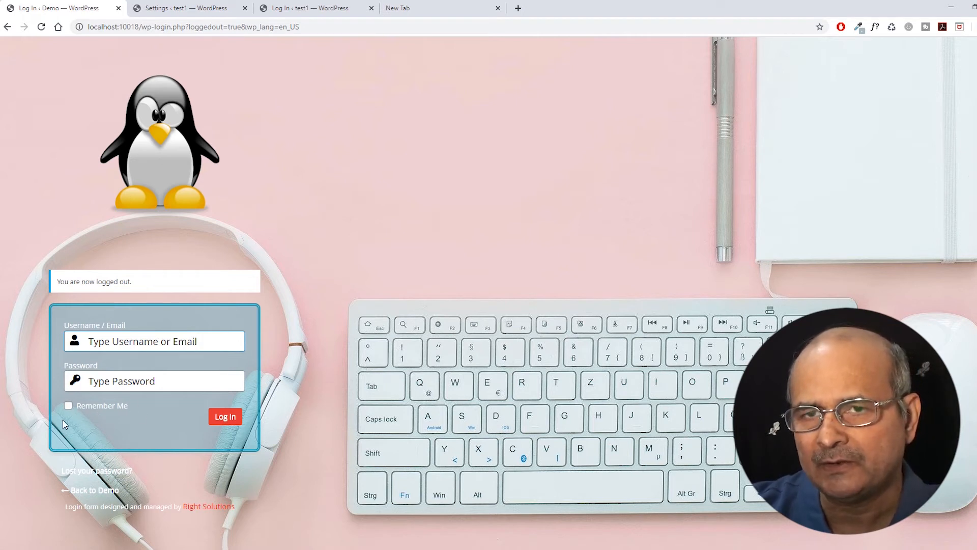
Compare the AC Login settings against the Demo login page.
left_click(177, 8)
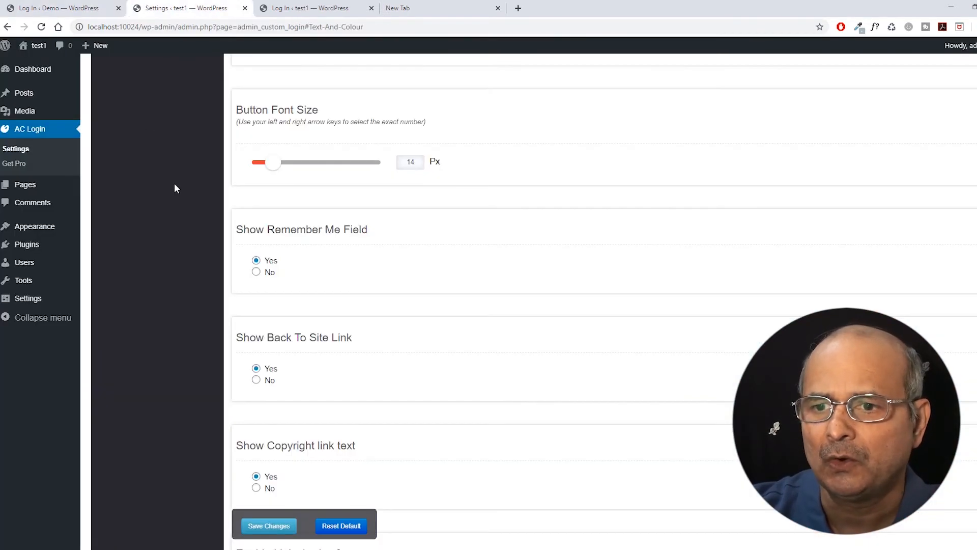
scroll(392, 257, "down", 3)
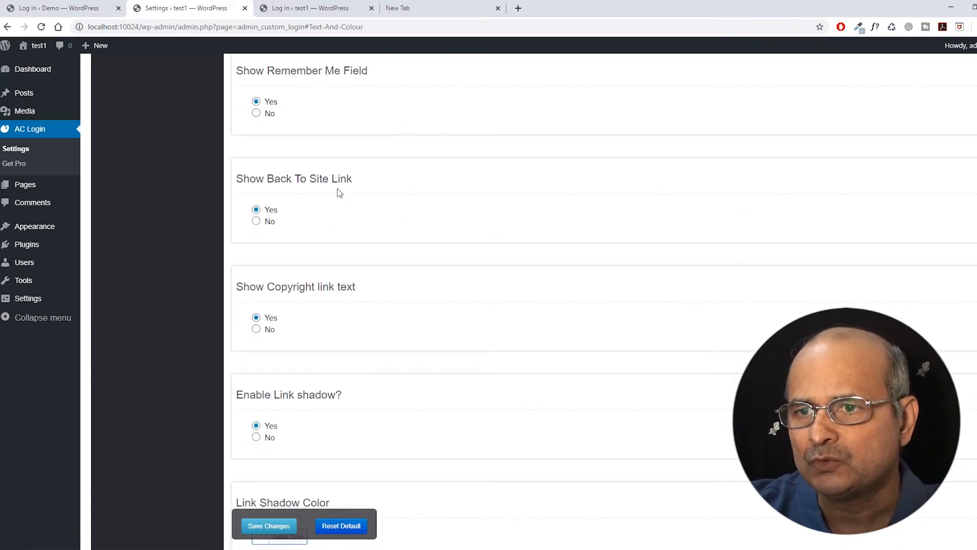
left_click(79, 8)
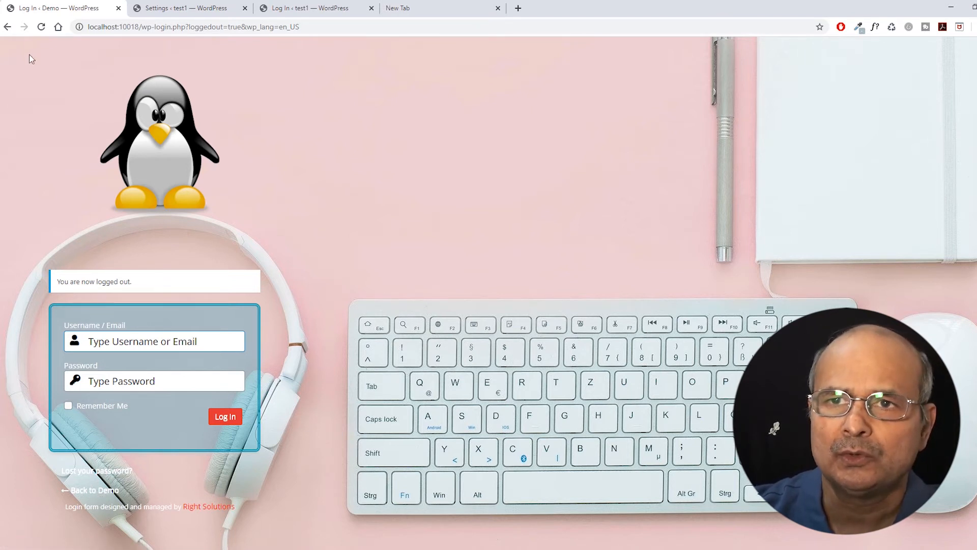
left_click(167, 11)
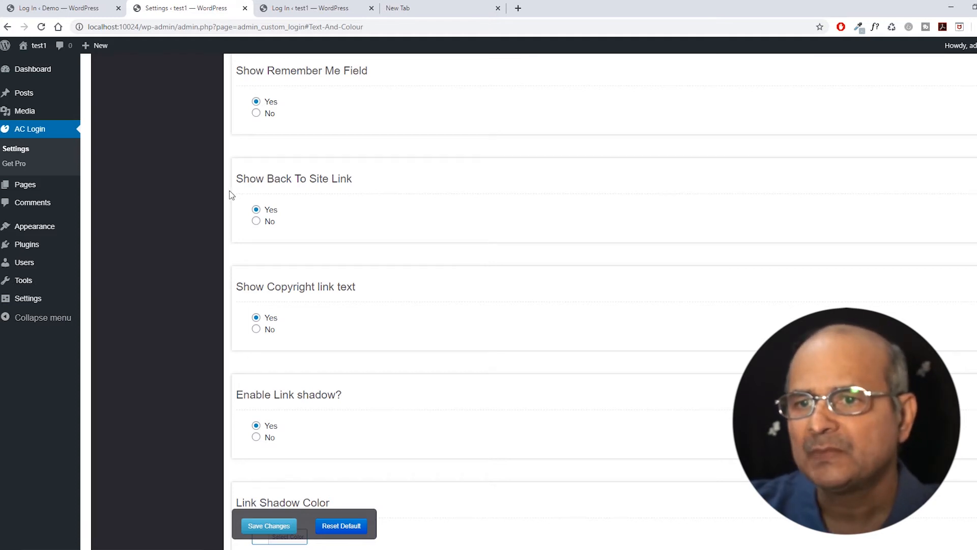
Scroll through the text options down to Enable Link Shadow and the Open Sans font settings.
scroll(232, 195, "down", 2)
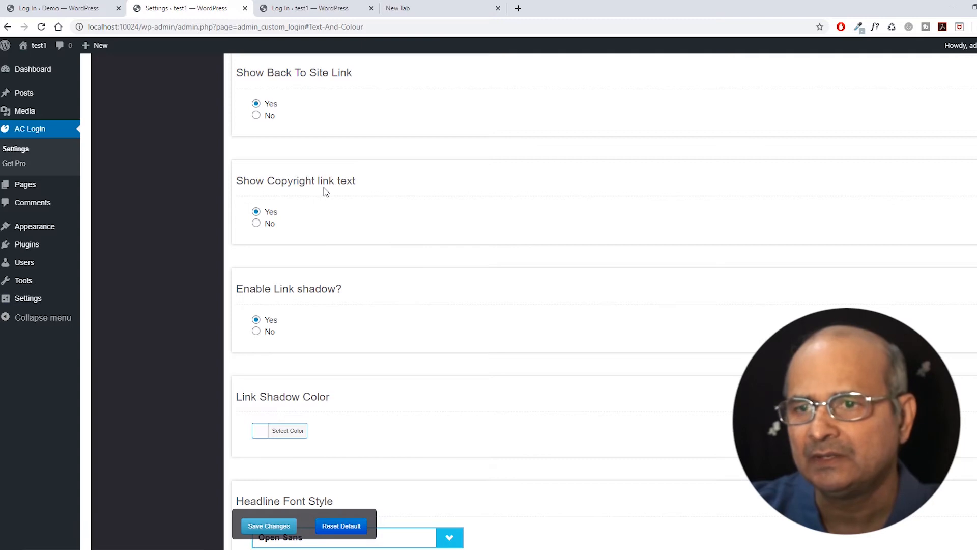
scroll(326, 191, "up", 20)
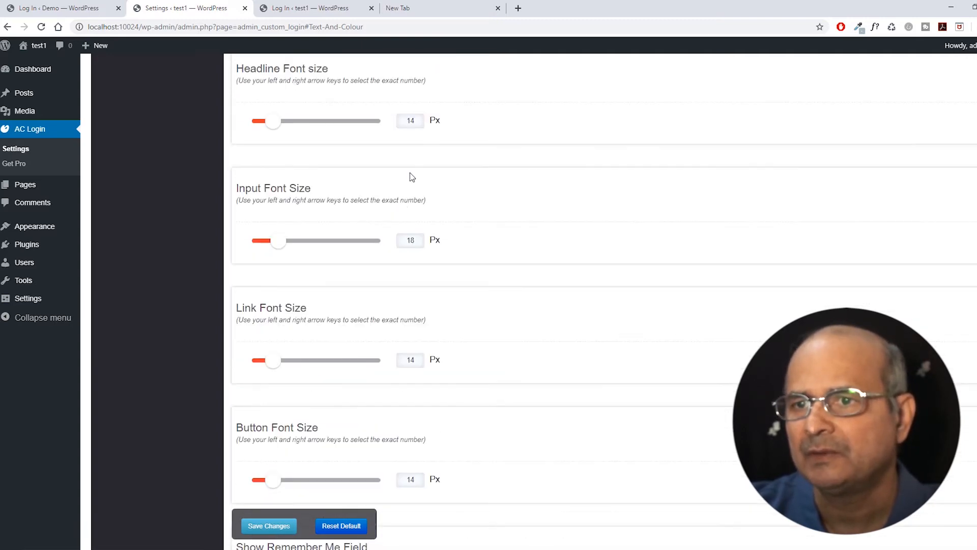
scroll(410, 177, "down", 15)
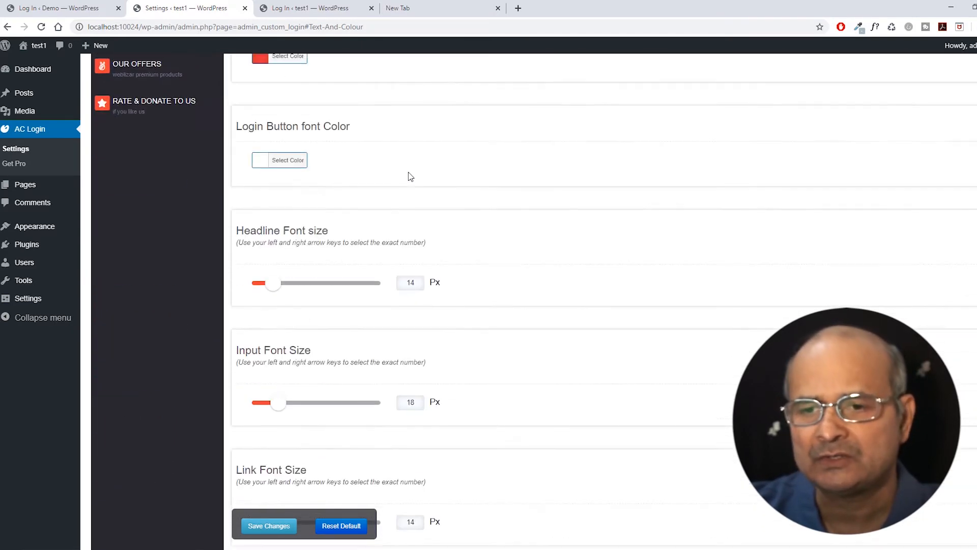
scroll(402, 179, "down", 15)
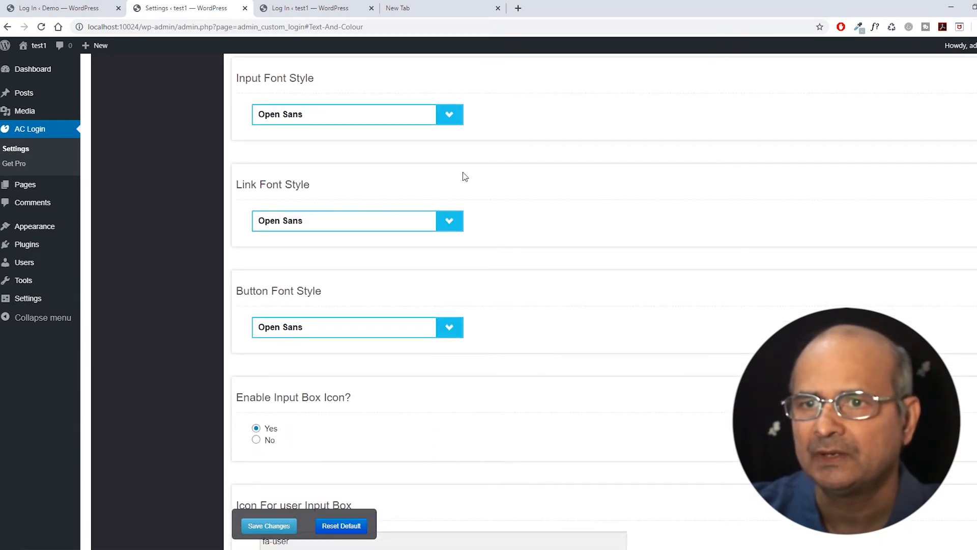
scroll(462, 173, "up", 1)
scroll(377, 201, "down", 4)
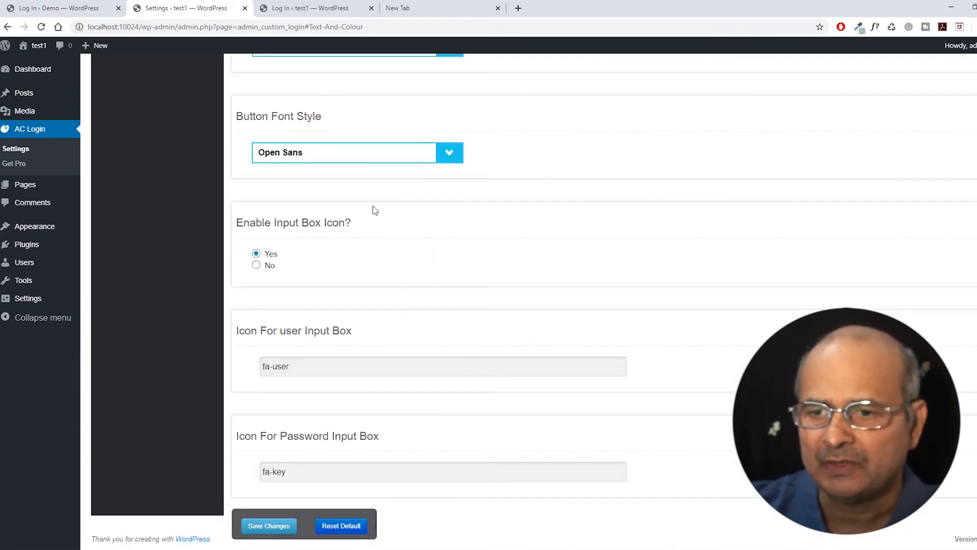
scroll(354, 230, "up", 8)
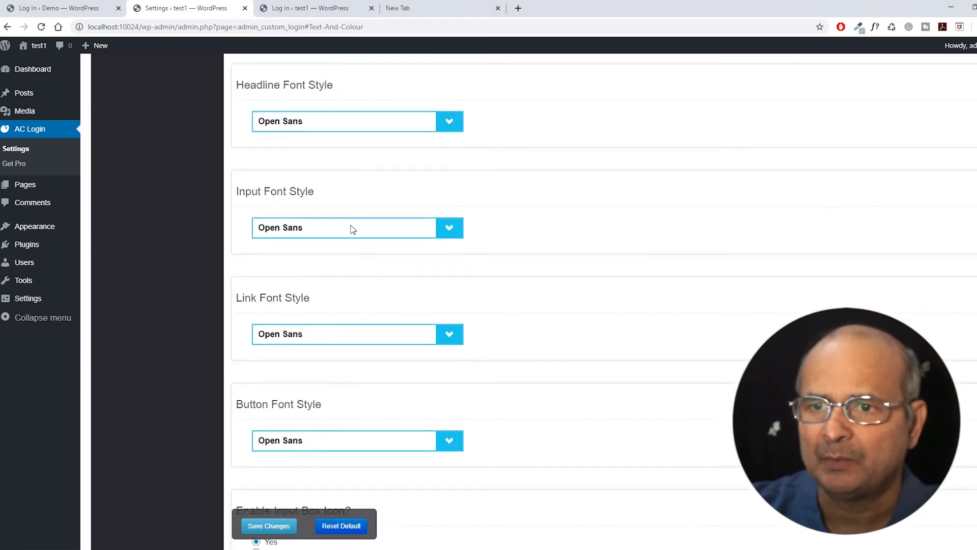
scroll(353, 230, "up", 5)
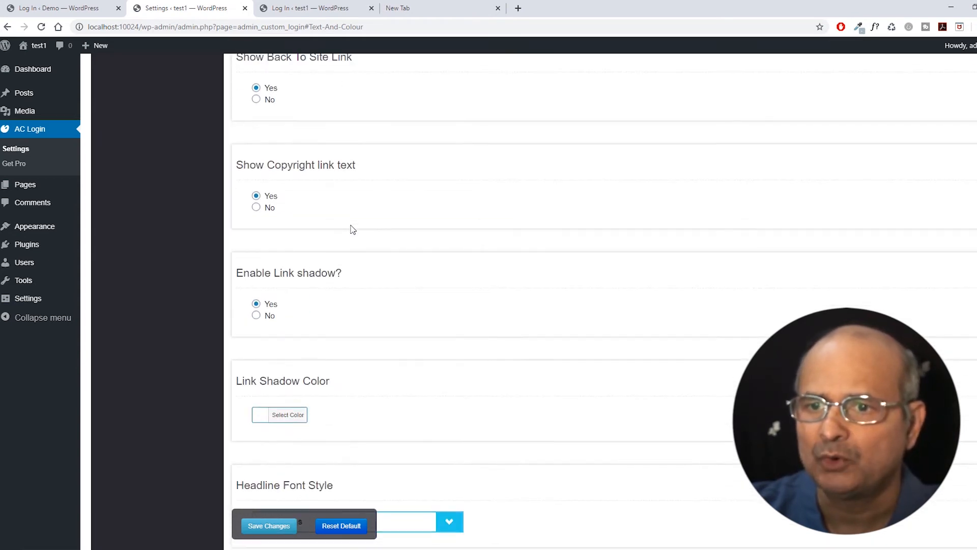
scroll(353, 230, "down", 4)
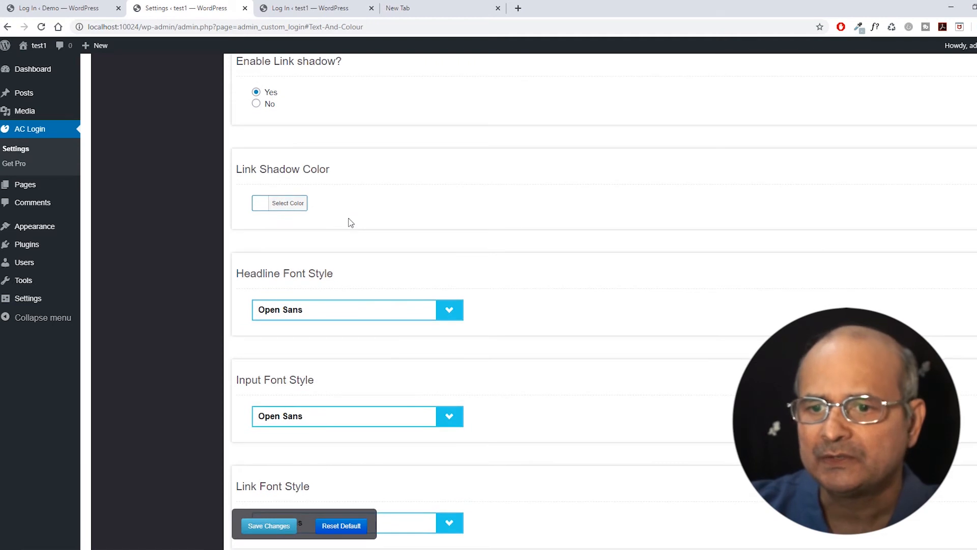
scroll(351, 220, "up", 5)
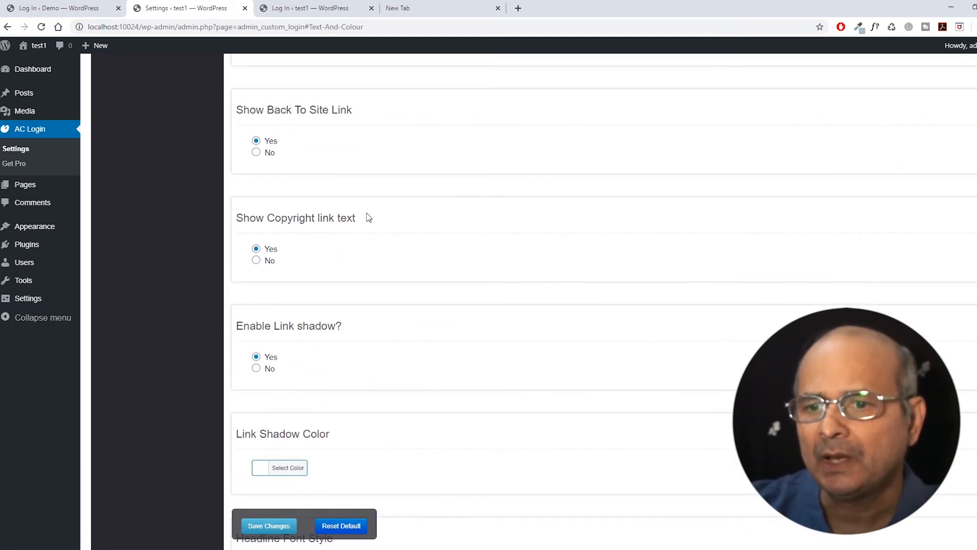
scroll(369, 217, "down", 2)
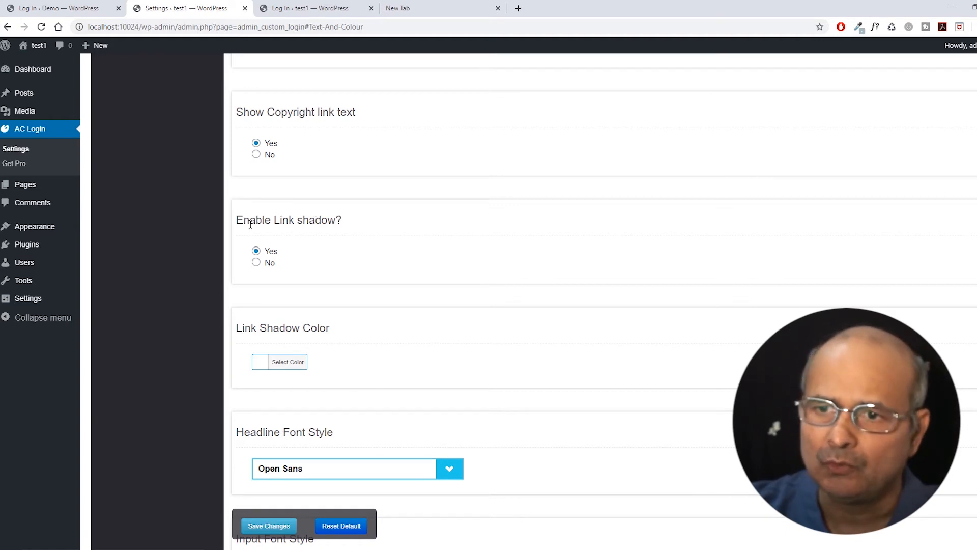
scroll(395, 219, "down", 1)
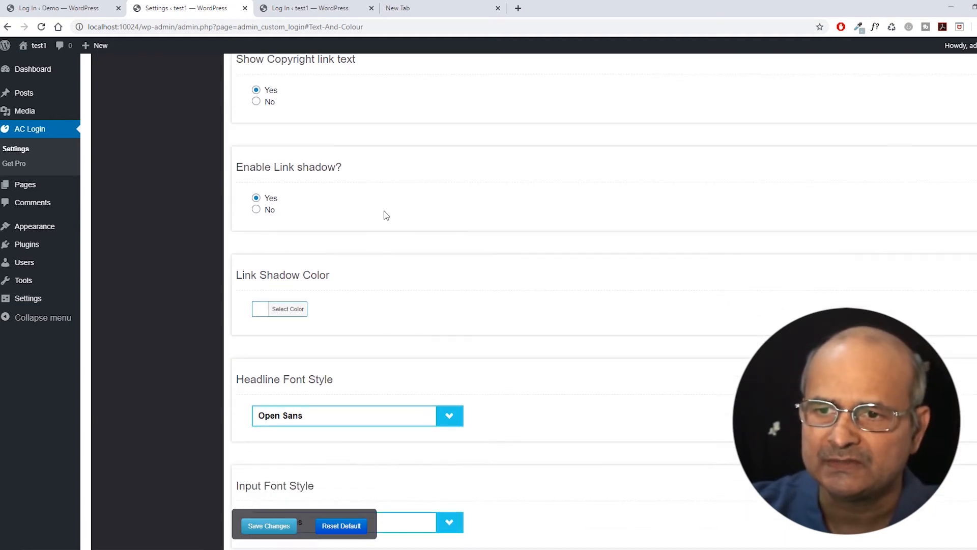
scroll(385, 210, "down", 1)
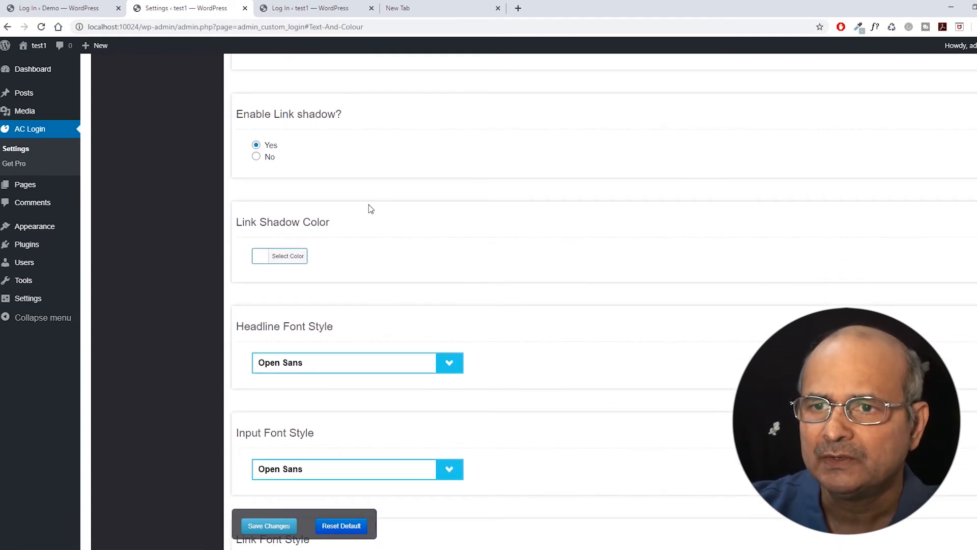
scroll(369, 206, "down", 1)
scroll(369, 202, "down", 1)
scroll(307, 203, "up", 2)
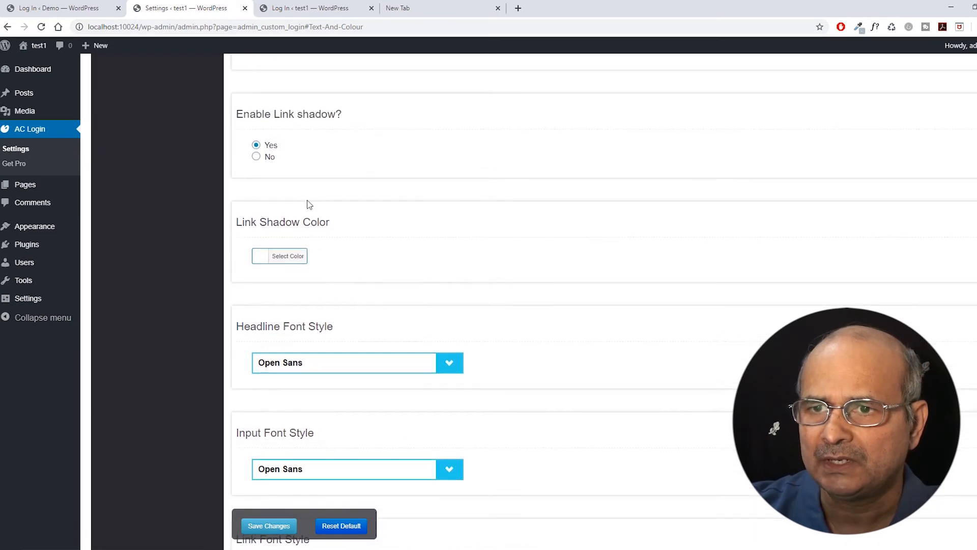
left_click(256, 156)
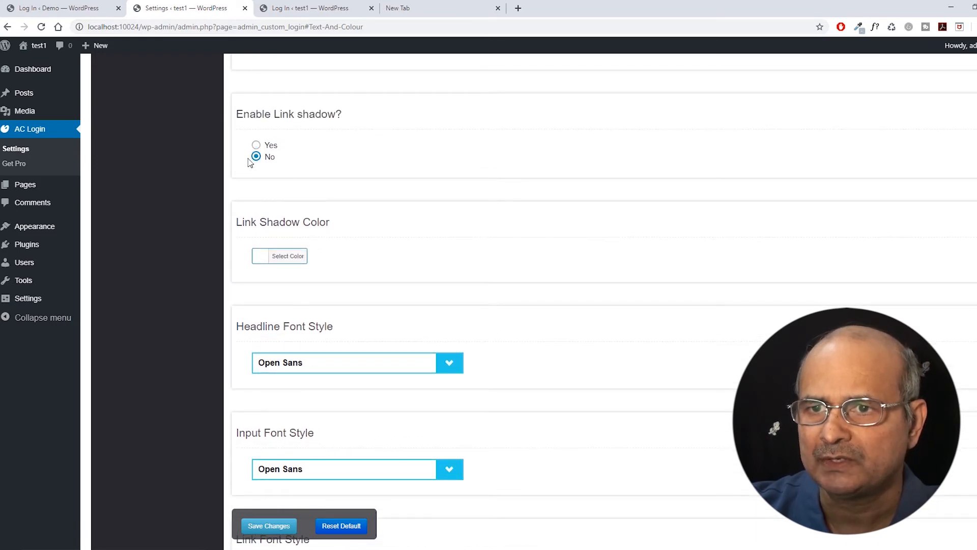
scroll(369, 189, "down", 1)
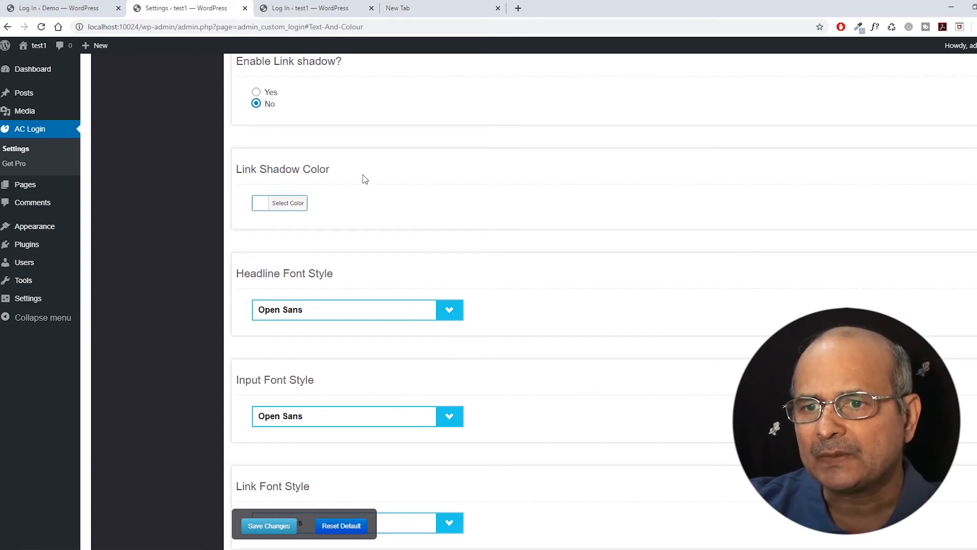
scroll(365, 180, "down", 2)
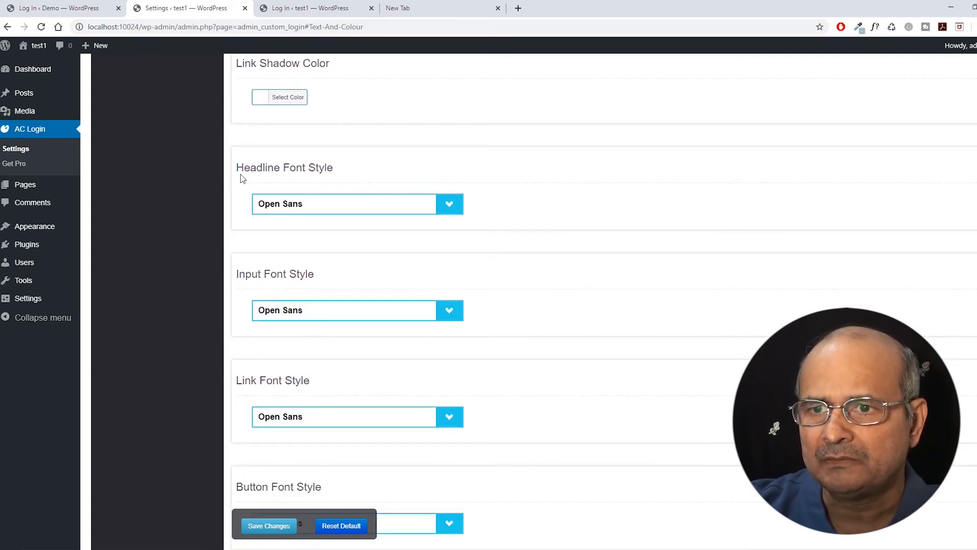
scroll(322, 210, "down", 1)
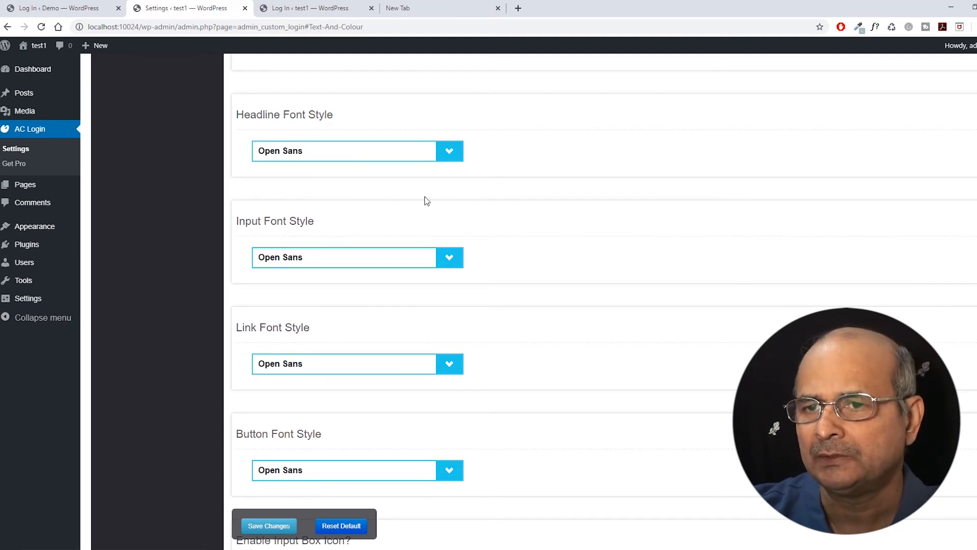
scroll(509, 193, "down", 4)
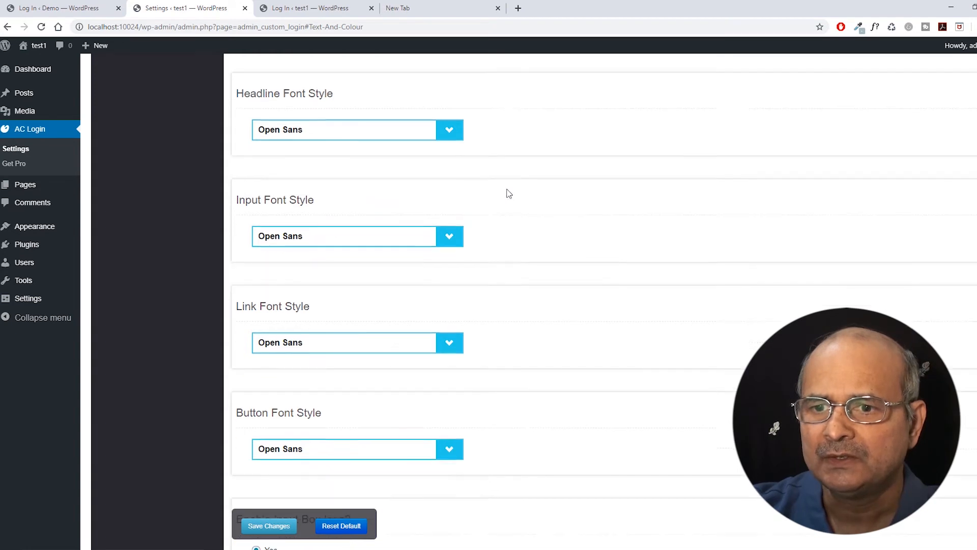
scroll(502, 214, "down", 2)
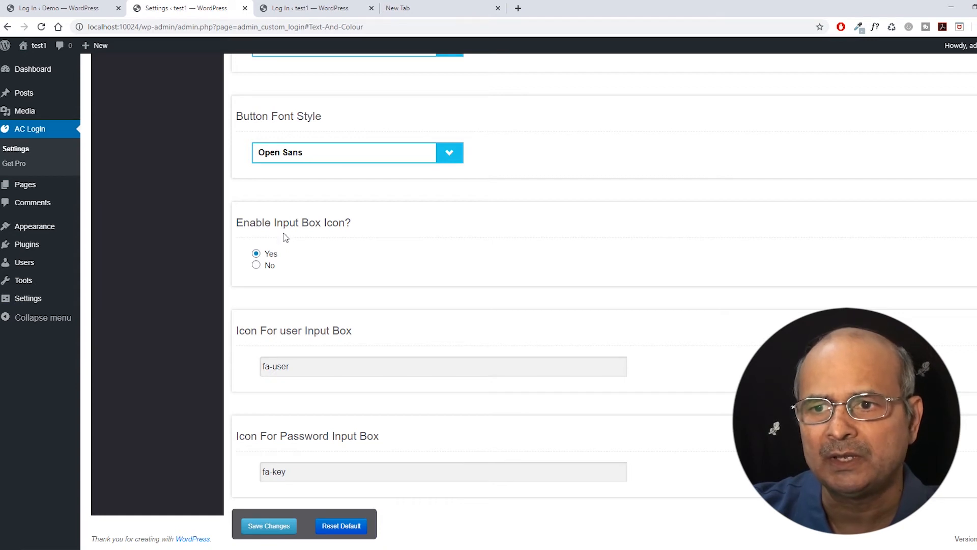
left_click(83, 9)
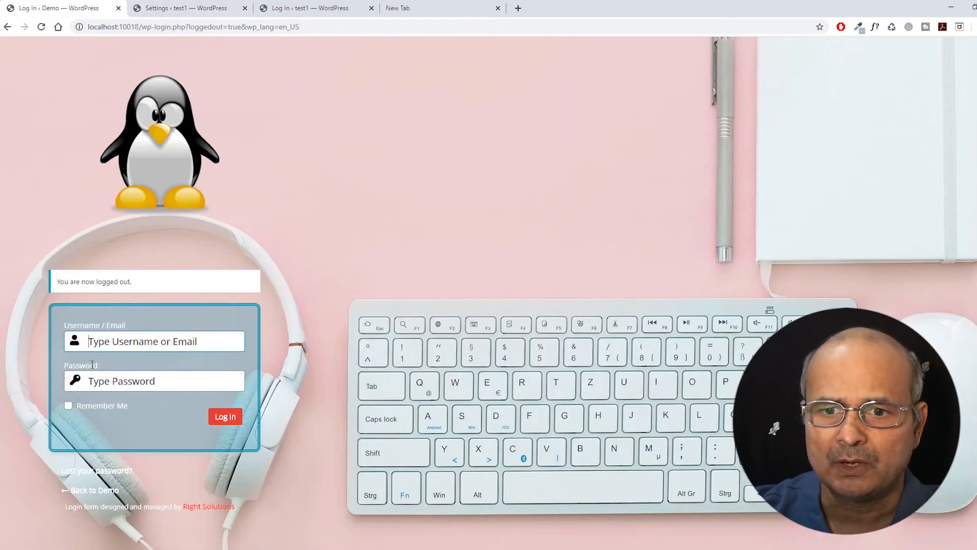
left_click(74, 345)
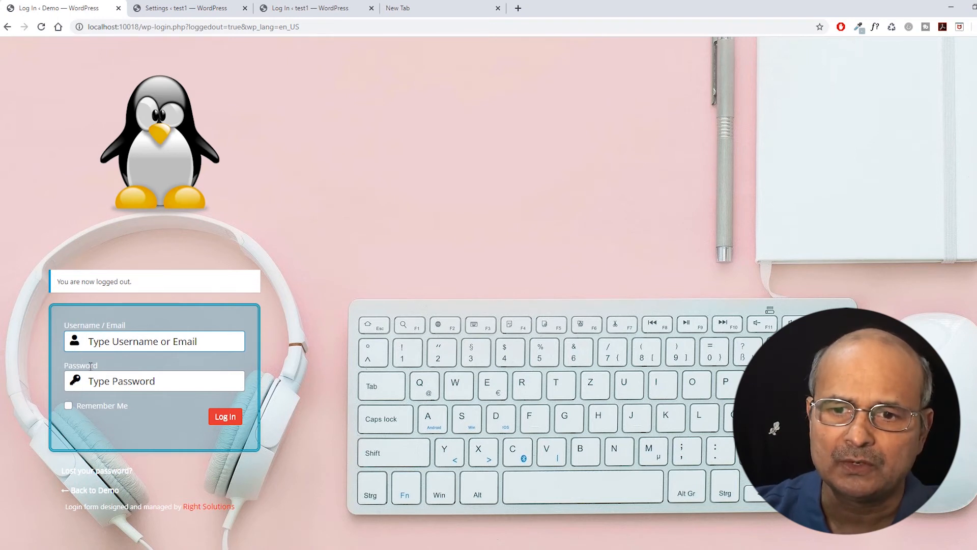
left_click(204, 9)
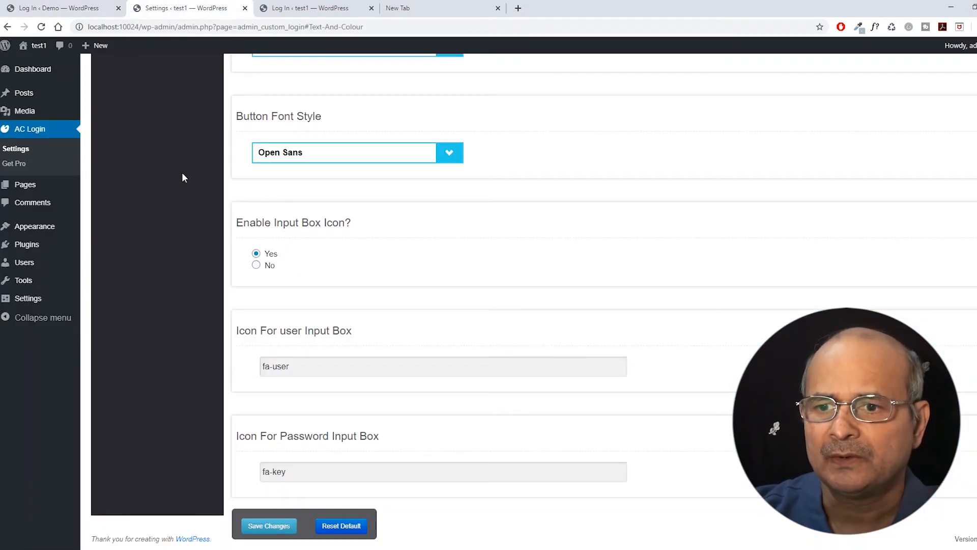
left_click(304, 371)
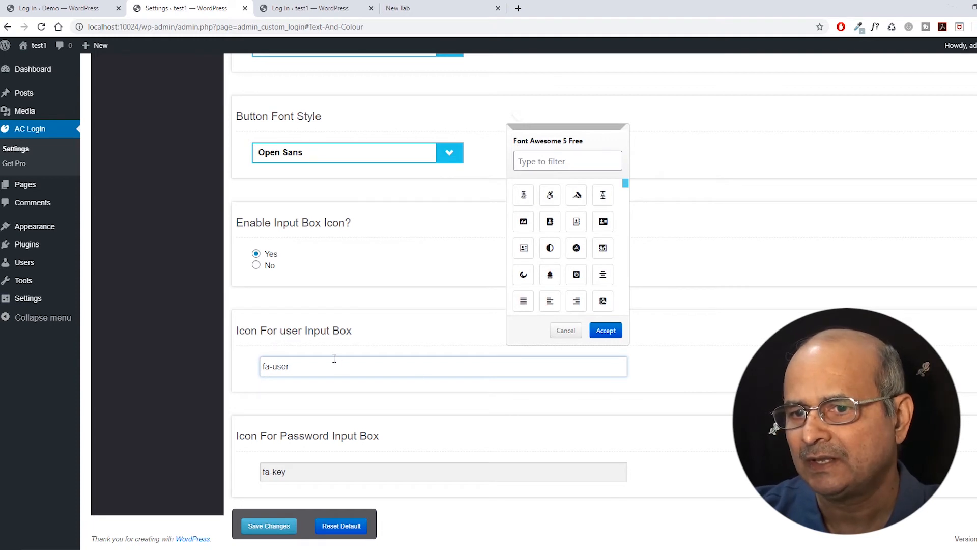
left_click(361, 332)
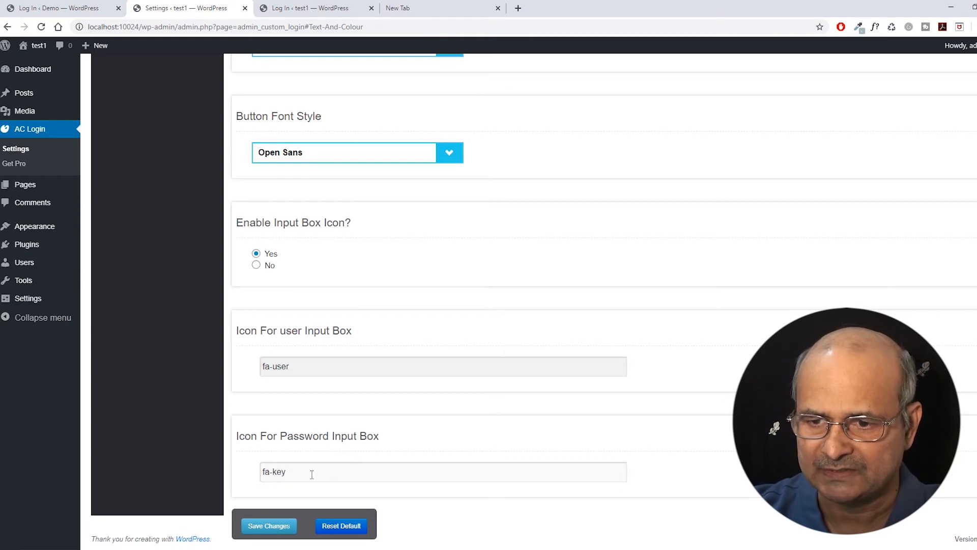
left_click(82, 12)
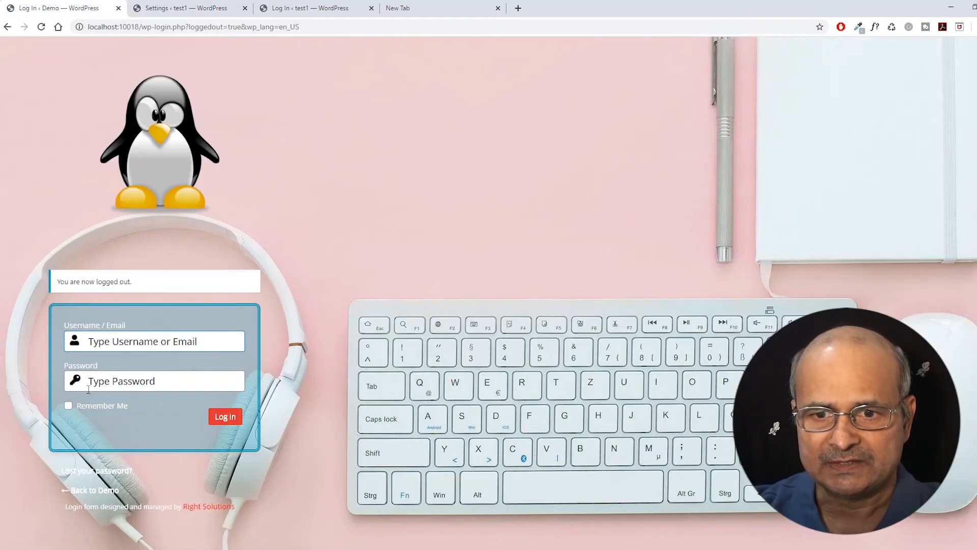
left_click(195, 10)
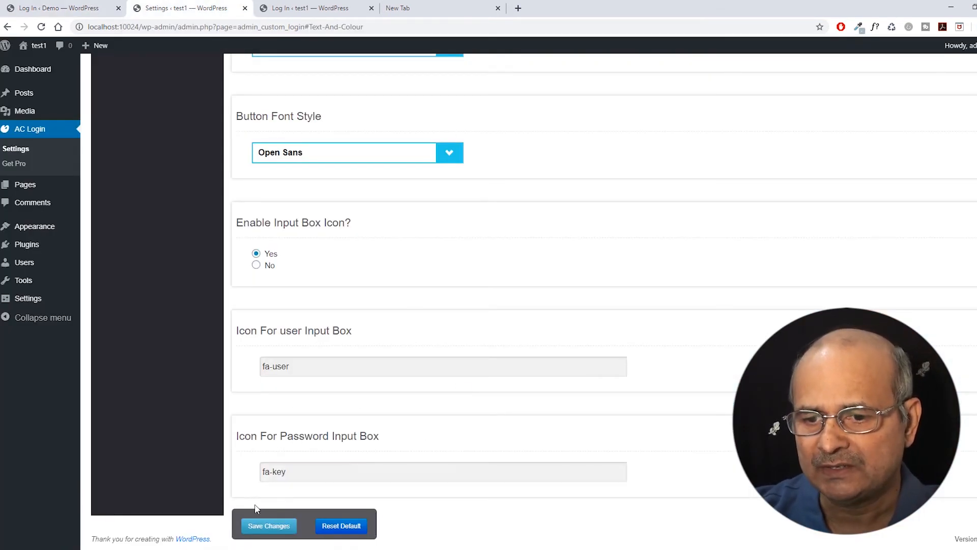
left_click(264, 530)
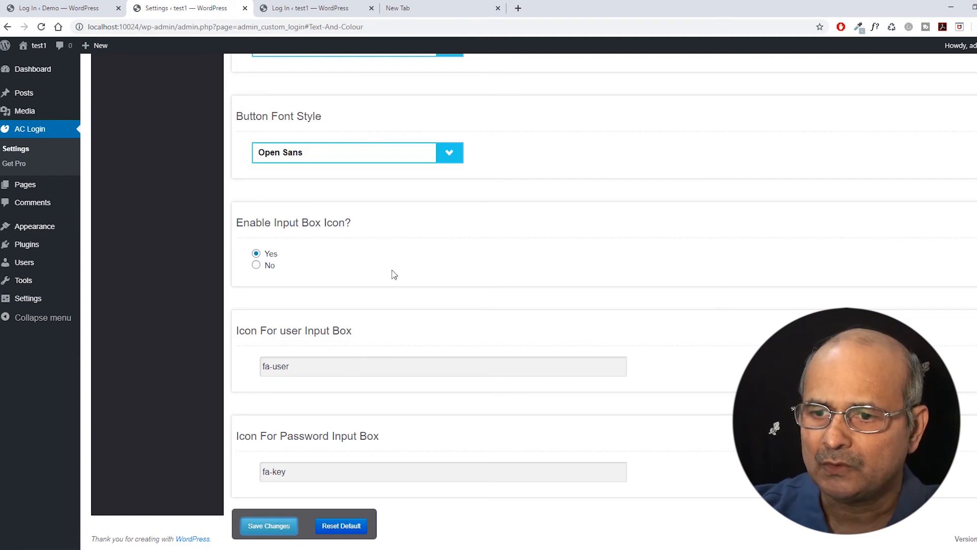
scroll(373, 319, "up", 1)
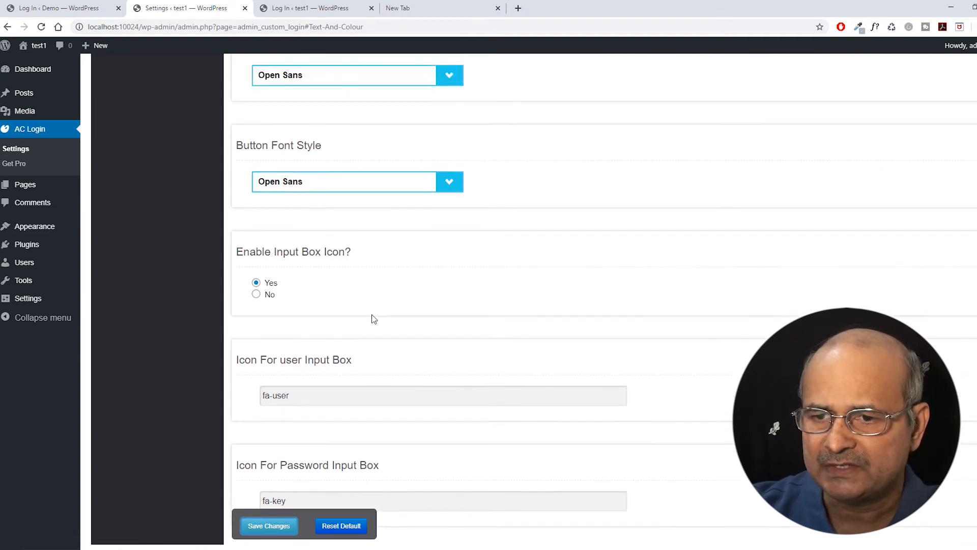
scroll(373, 319, "up", 20)
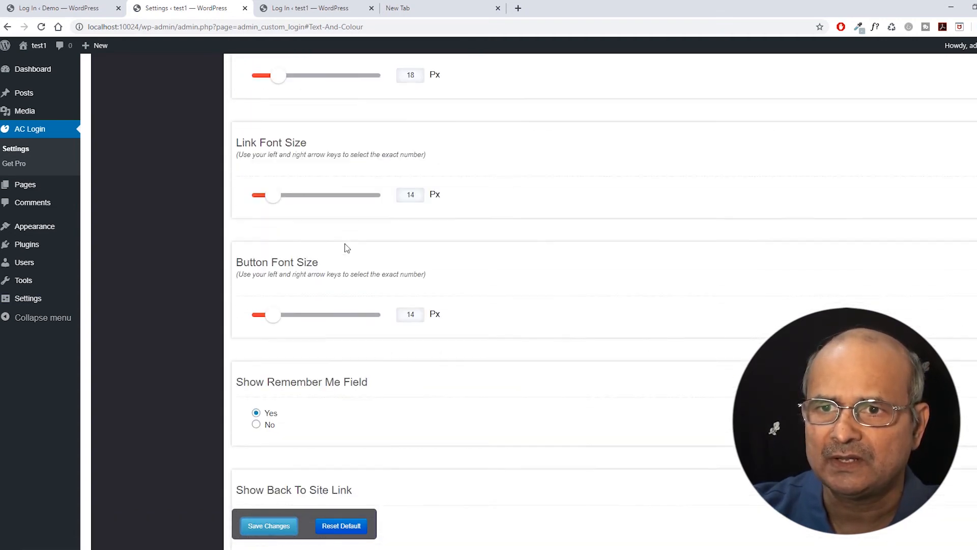
scroll(344, 248, "up", 12)
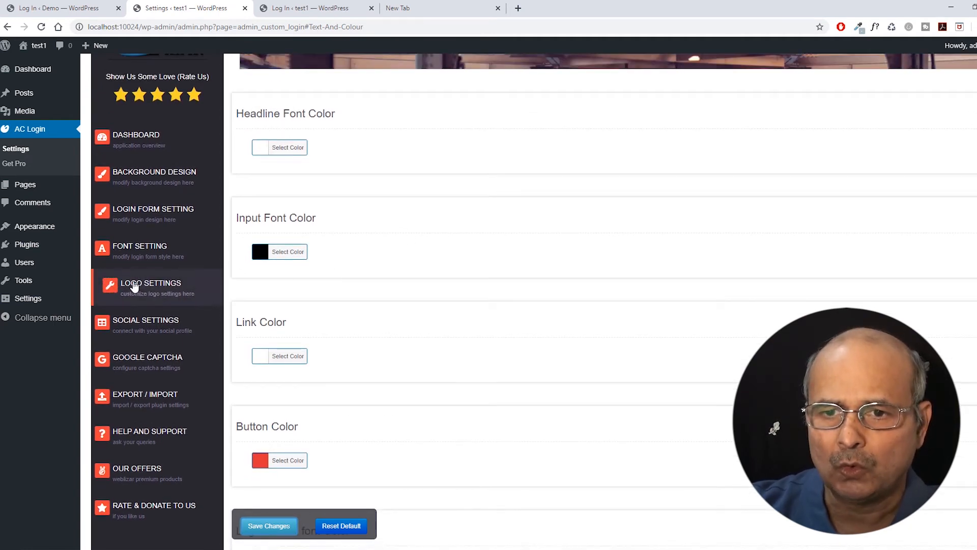
left_click(66, 6)
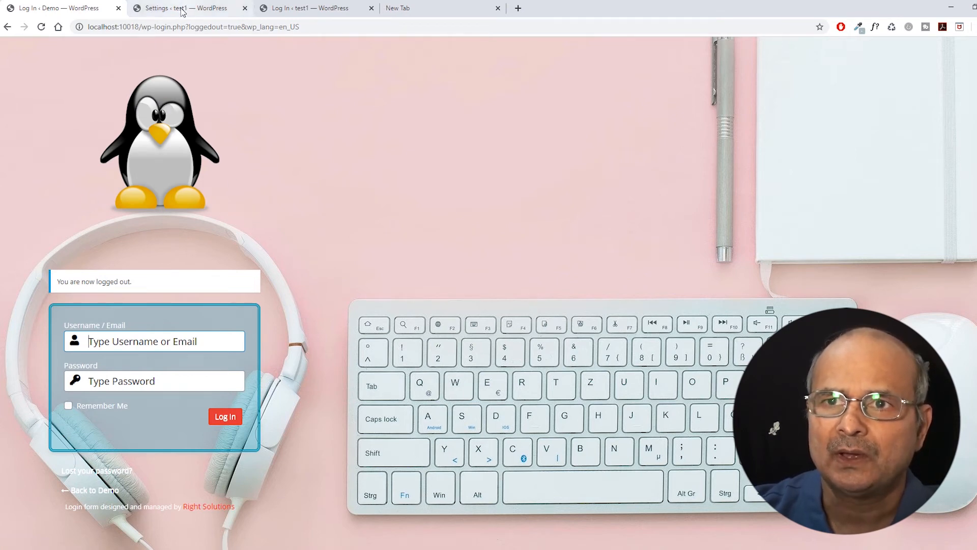
left_click(183, 9)
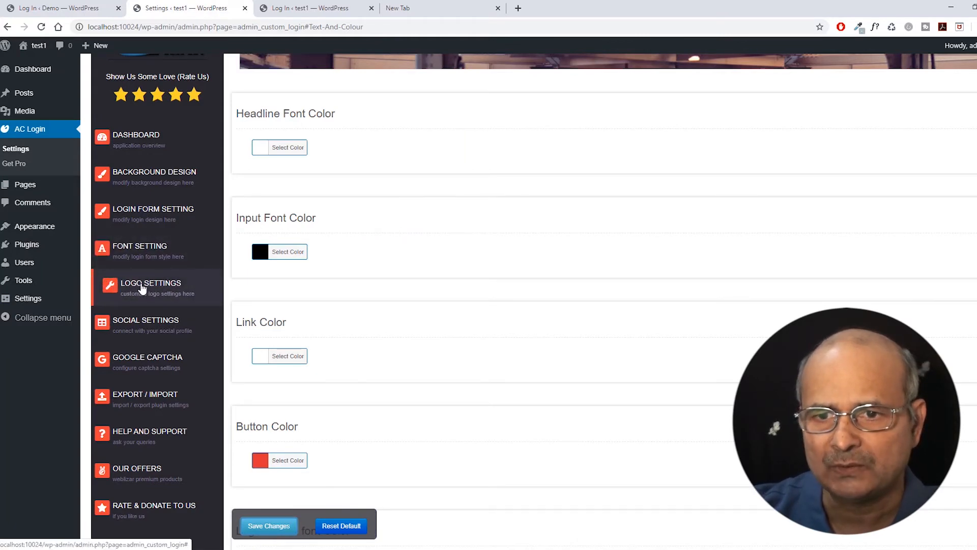
In Logo Settings, preview and close the default logo, then start uploading a new Logo Image.
left_click(142, 289)
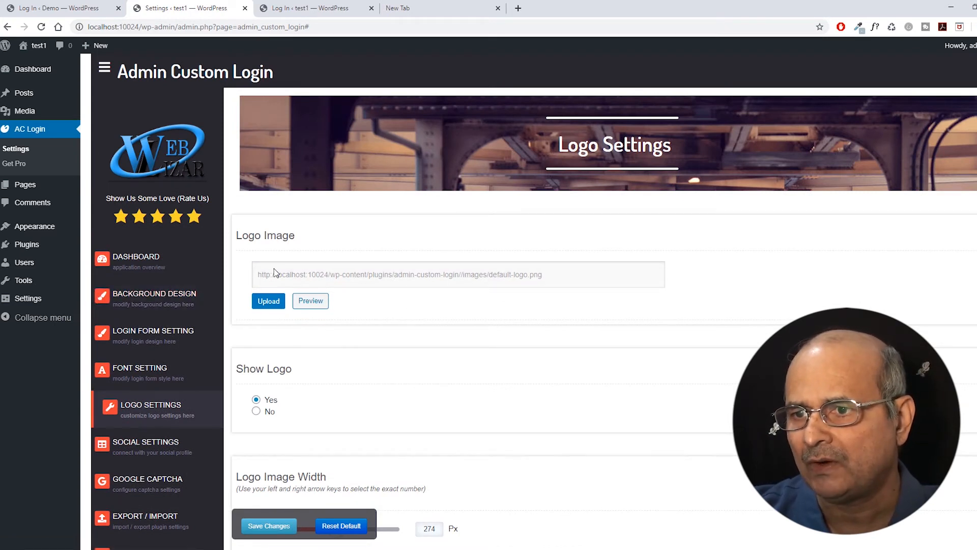
left_click(305, 304)
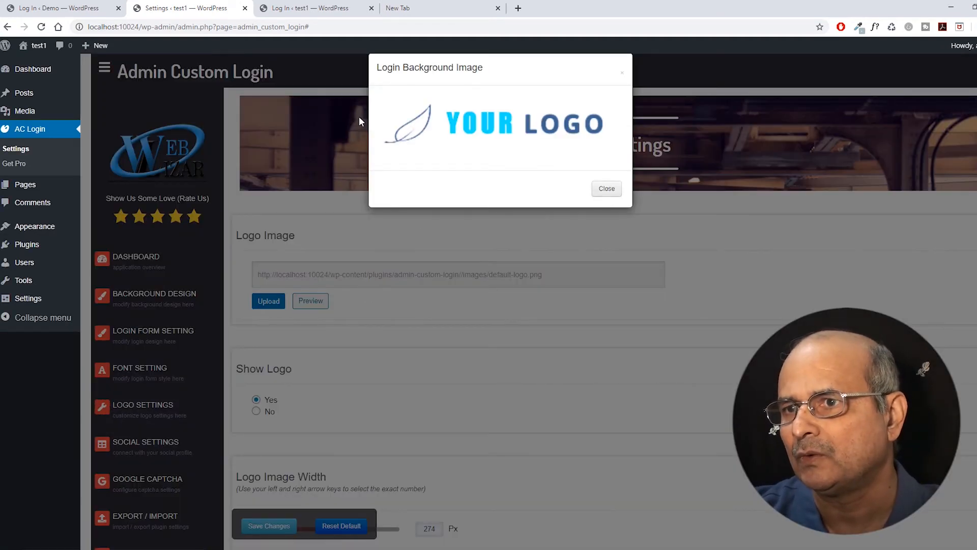
left_click(604, 190)
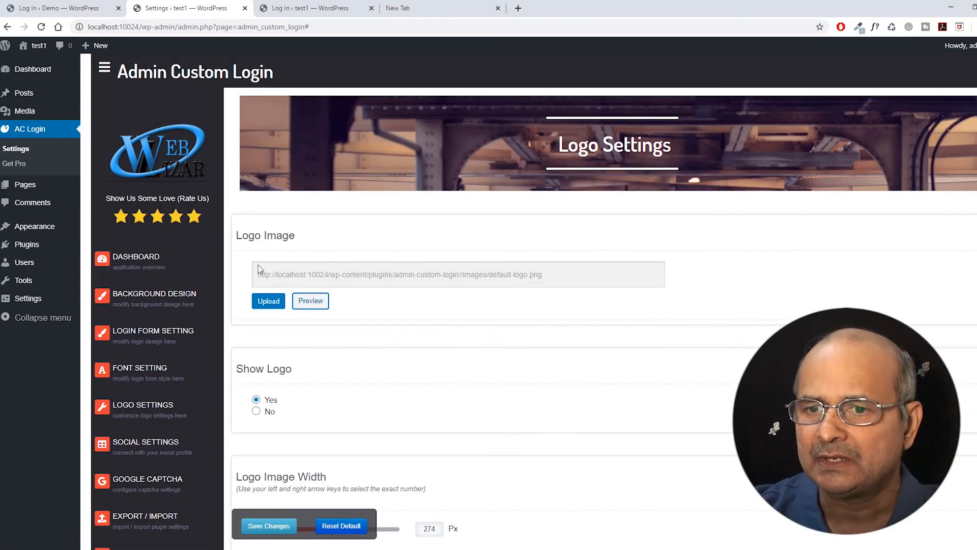
left_click(266, 300)
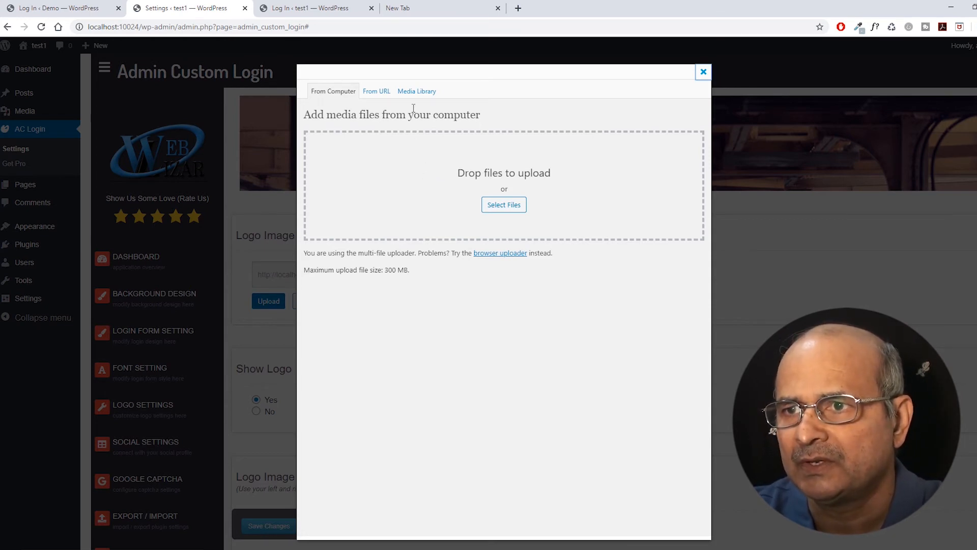
Browse the Media Library for existing images before returning to the From Computer upload.
left_click(413, 92)
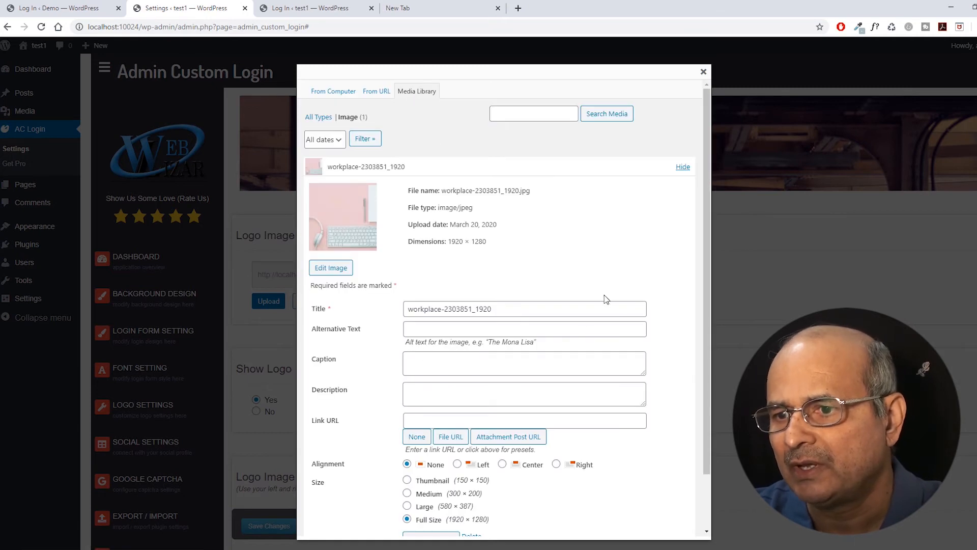
scroll(482, 266, "down", 3)
scroll(469, 273, "up", 3)
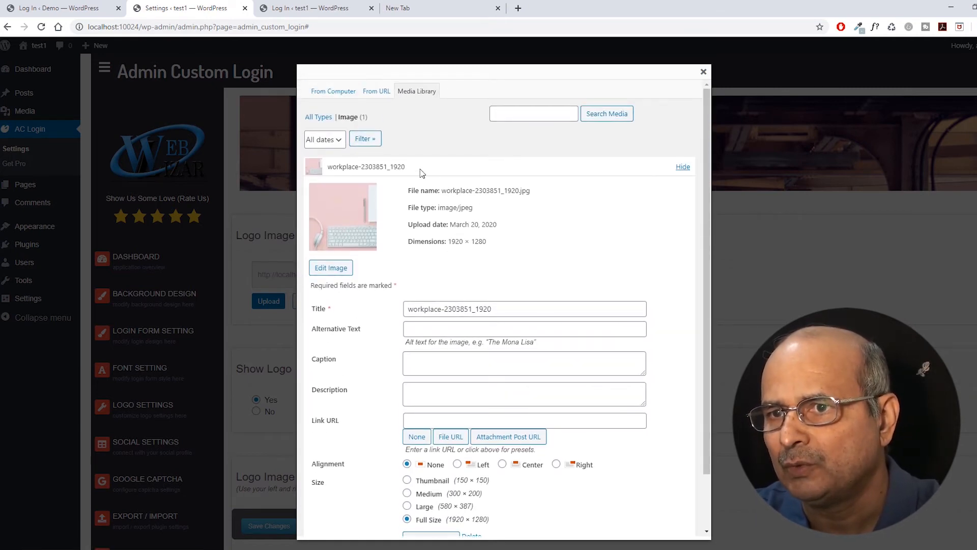
scroll(430, 214, "down", 2)
scroll(436, 244, "up", 2)
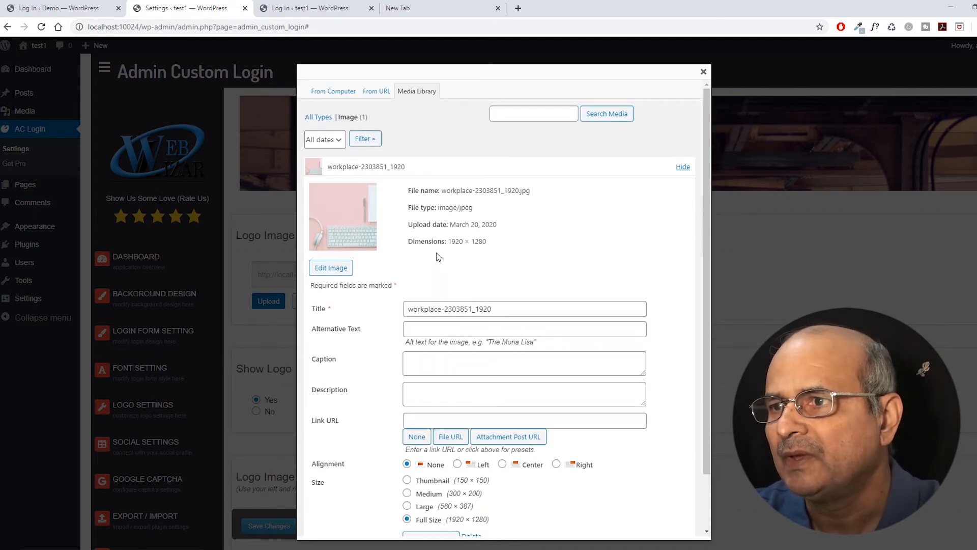
scroll(447, 254, "down", 2)
scroll(447, 227, "up", 2)
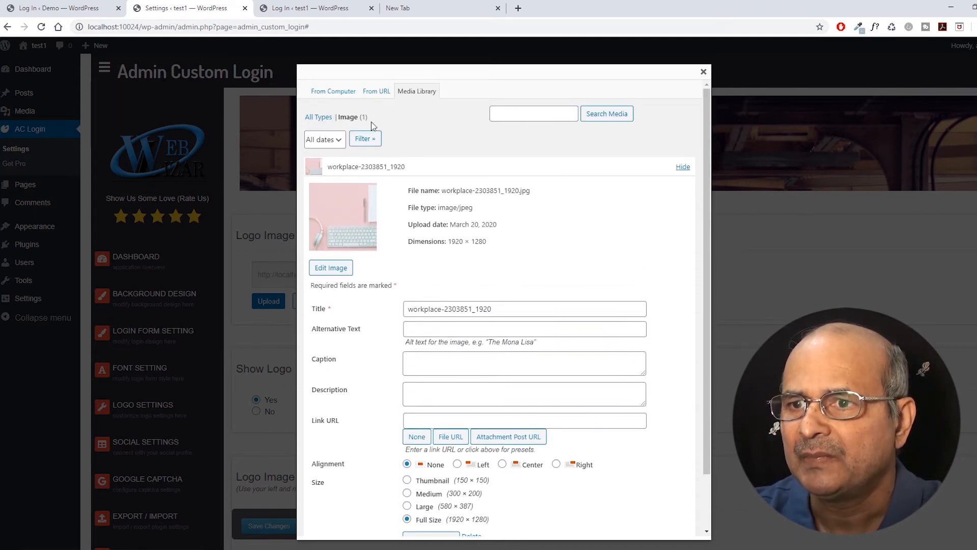
left_click(328, 94)
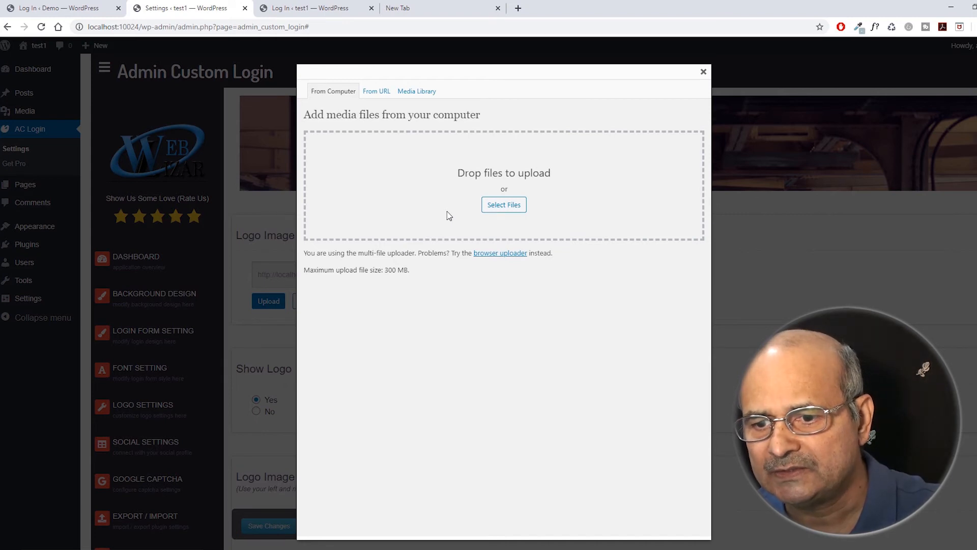
Upload maz_Tux_Pengionb.png and insert it at Full Size (400 × 400) as the logo.
left_click_drag(321, 514, 461, 201)
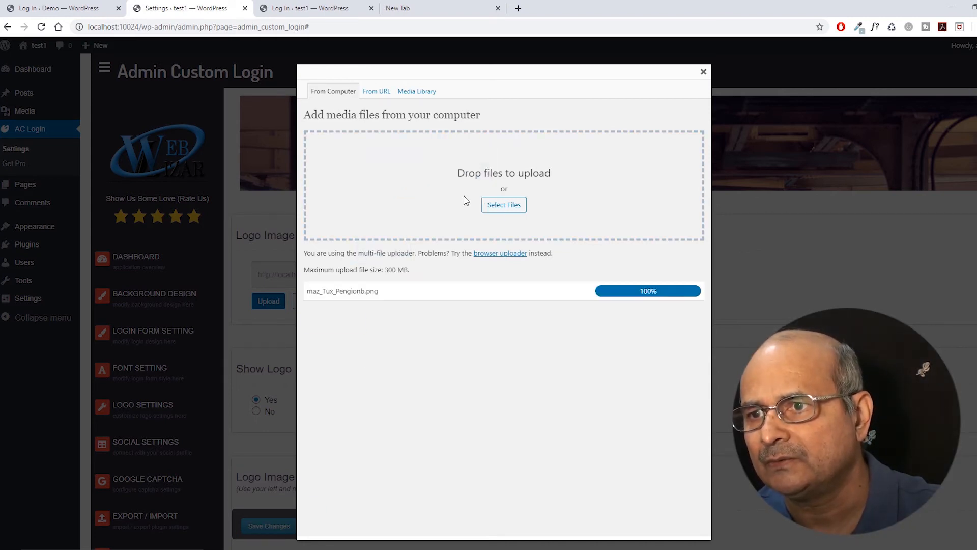
scroll(427, 277, "down", 4)
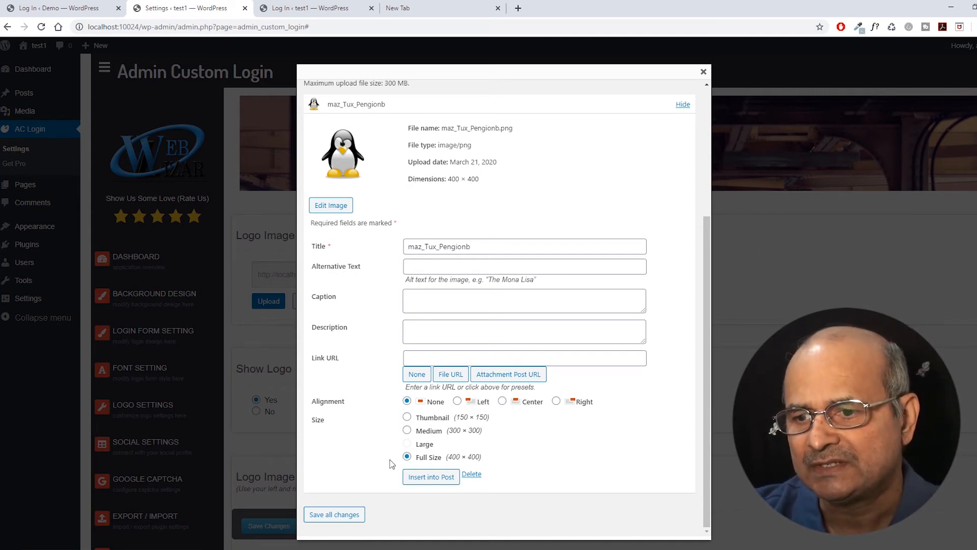
left_click(432, 482)
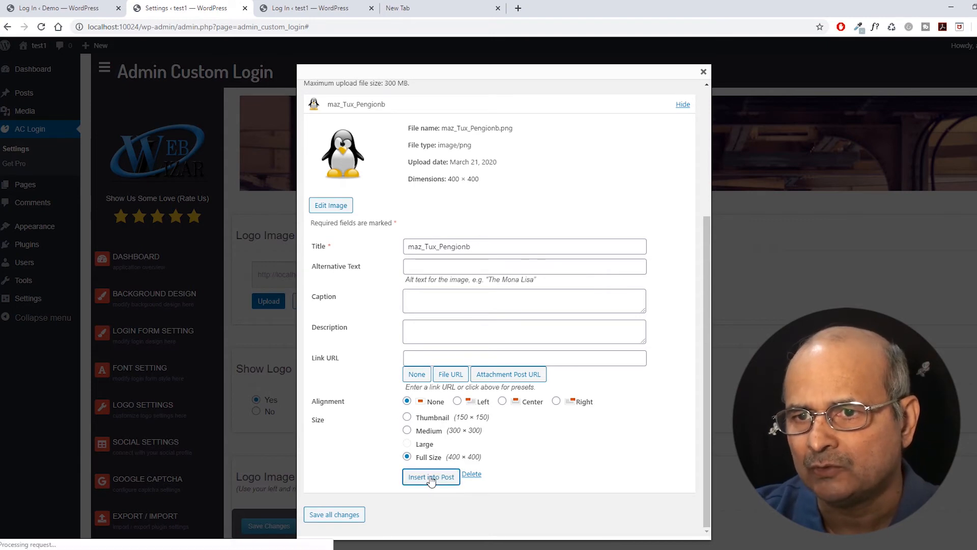
Set the login logo's Width and Height sliders both to 360 px.
scroll(418, 381, "down", 3)
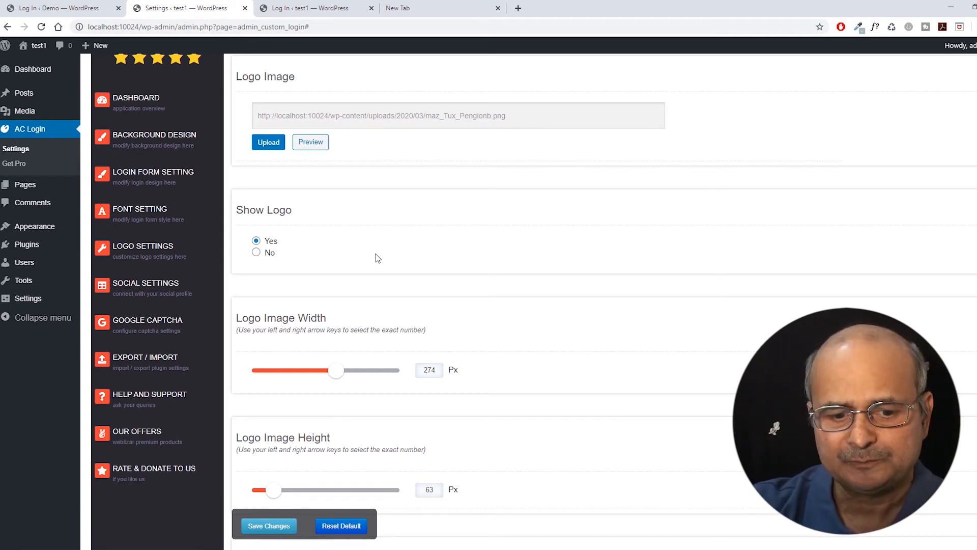
scroll(378, 258, "down", 1)
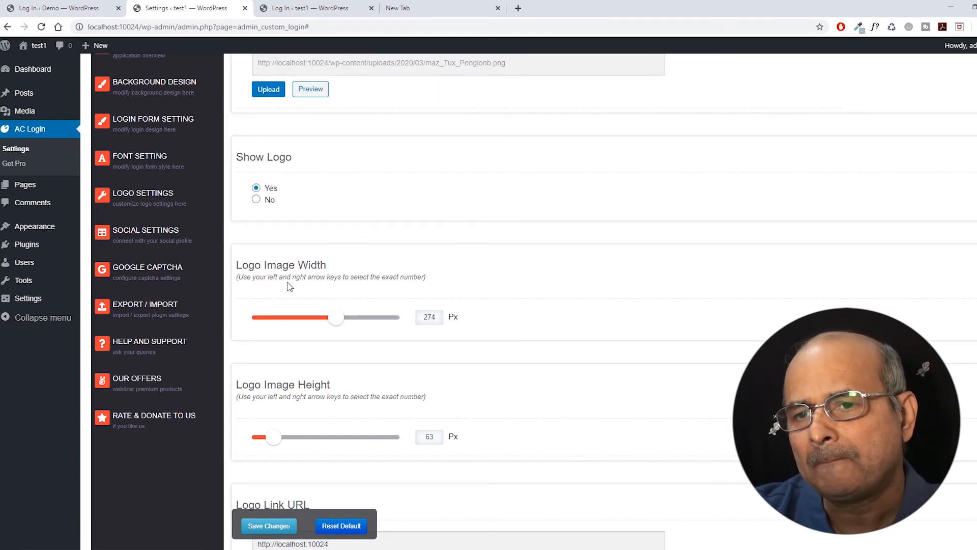
scroll(288, 283, "up", 1)
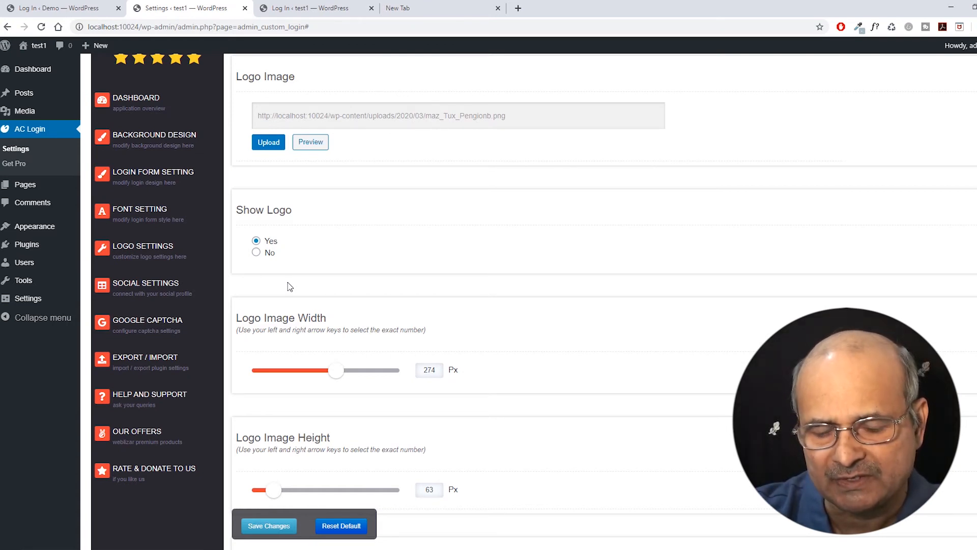
scroll(288, 283, "down", 2)
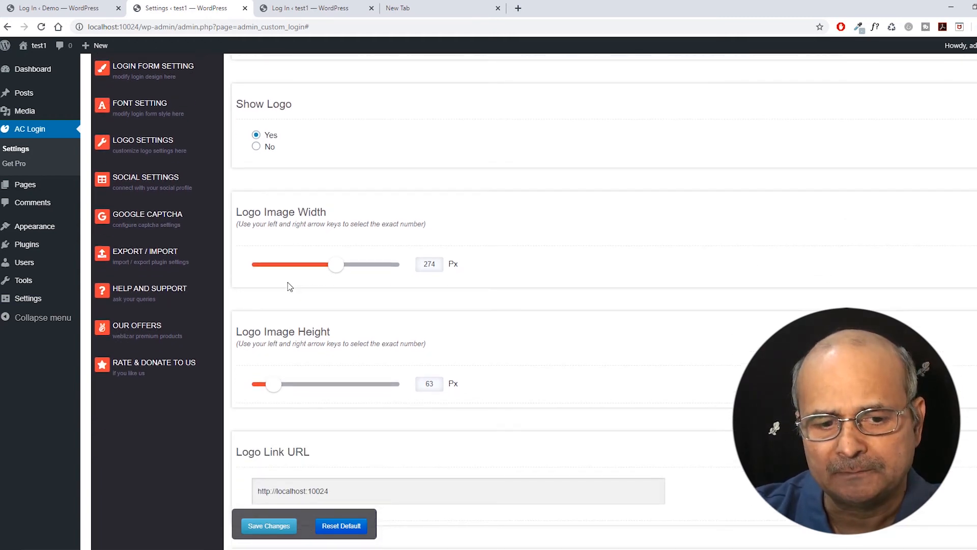
scroll(288, 286, "up", 1)
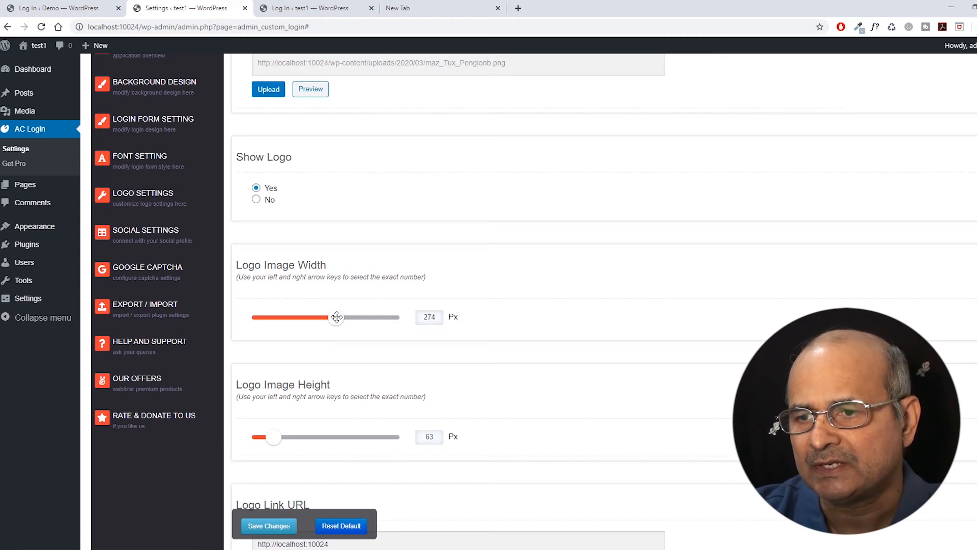
left_click_drag(337, 317, 365, 319)
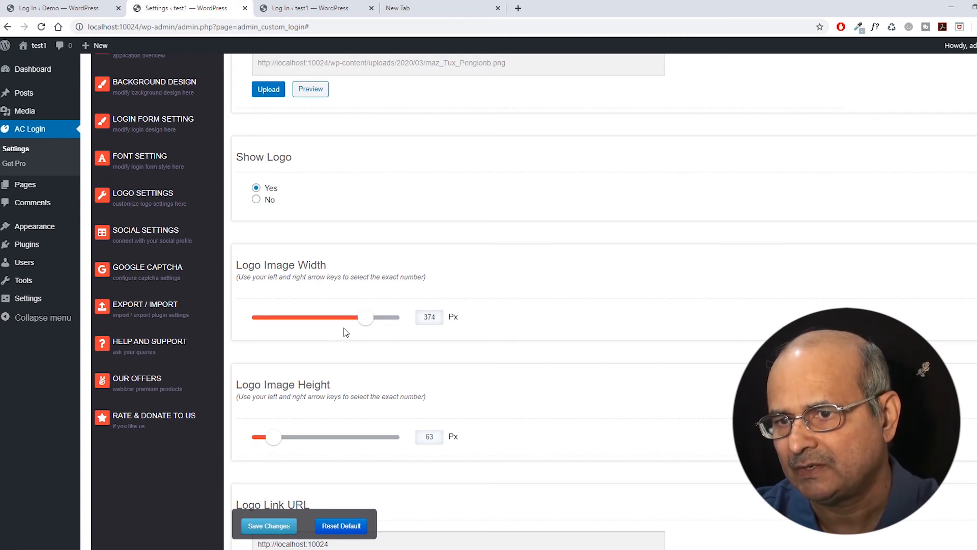
key("Left")
key("Left")
key("Left")
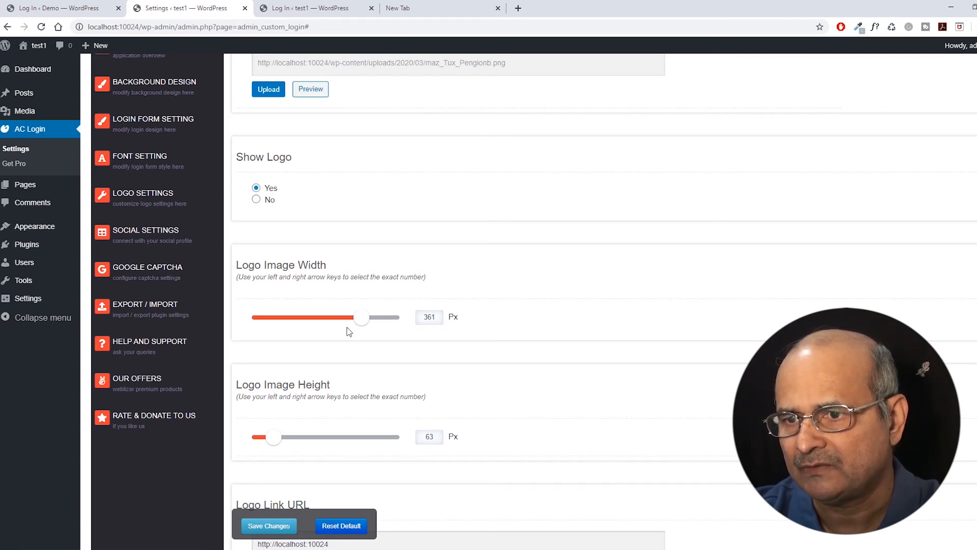
scroll(346, 332, "down", 2)
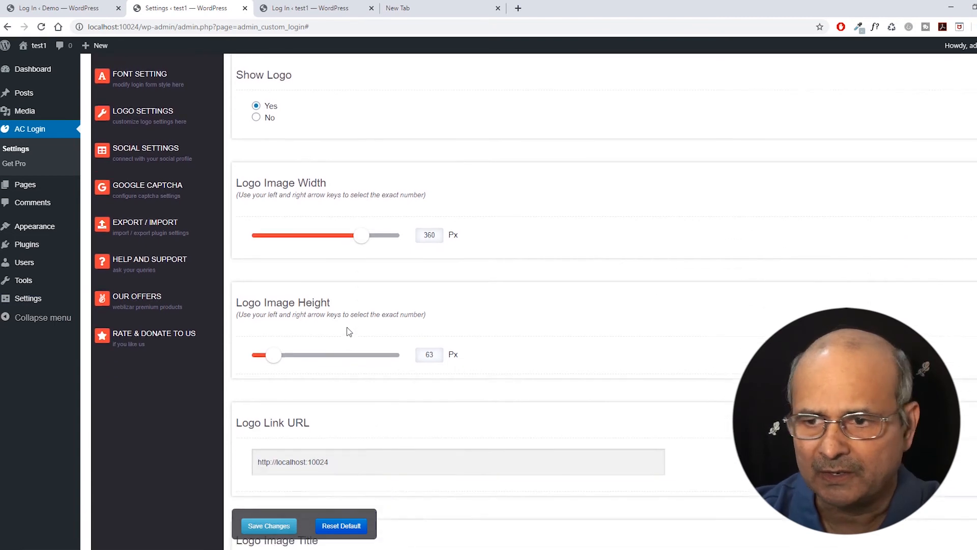
left_click_drag(272, 331, 352, 331)
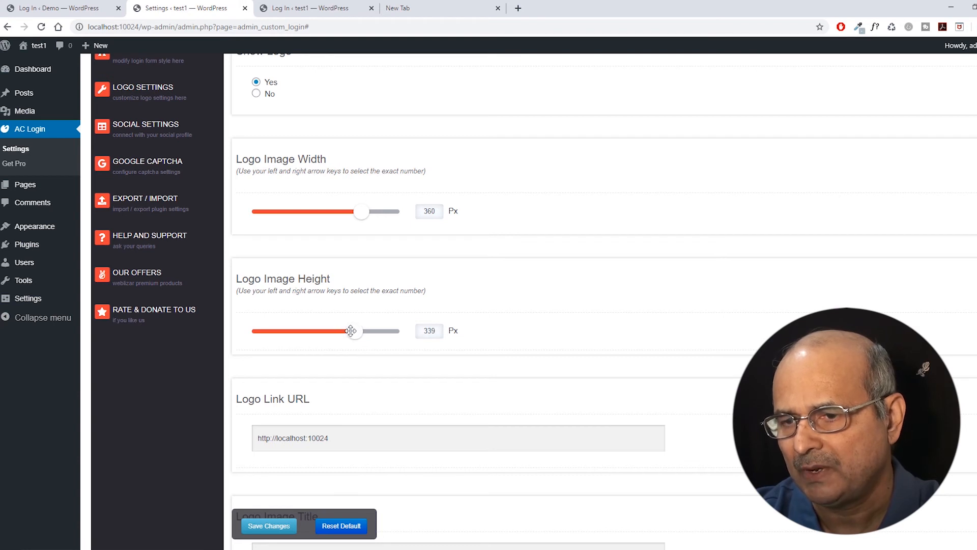
key("Right")
key("Right")
key("Right")
key("Right")
key("Right")
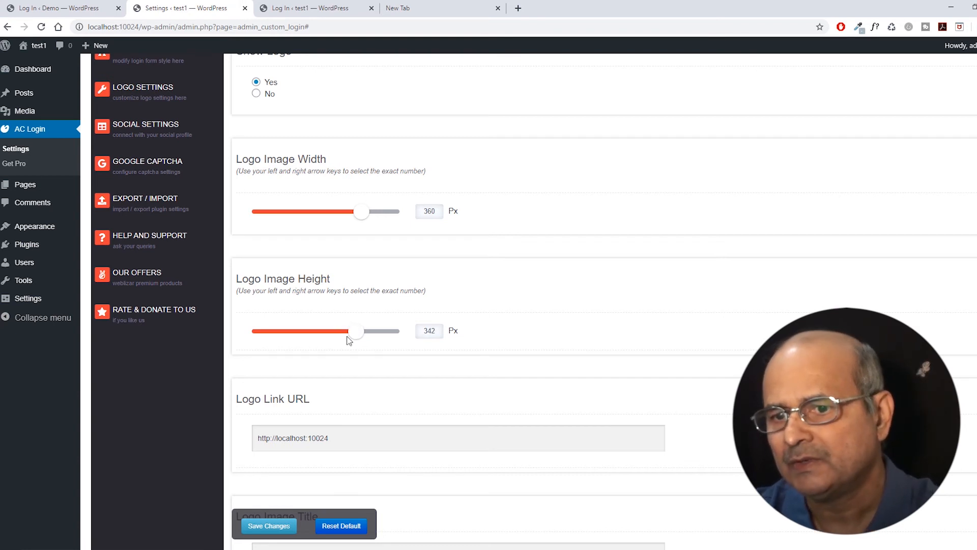
key("Right")
key("Right")
key("Right")
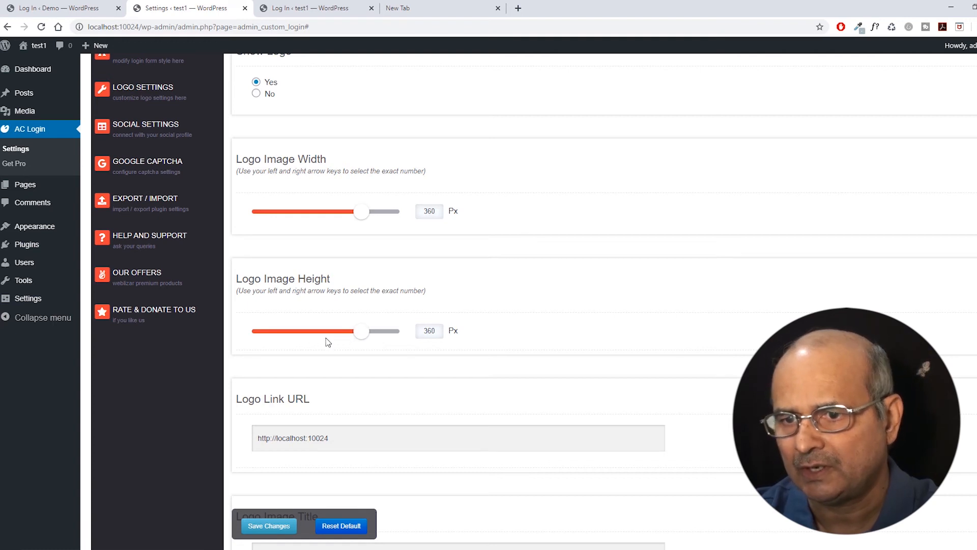
scroll(328, 338, "down", 2)
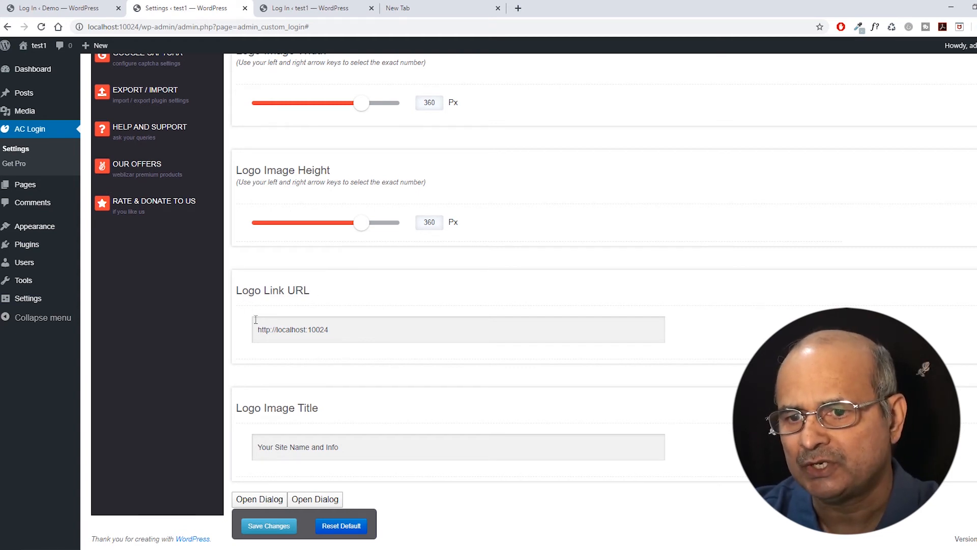
Save the Logo Settings with maz_Tux_Pengionb.png and the 'Your Site Name and Info' title.
scroll(327, 327, "up", 2)
scroll(326, 327, "up", 3)
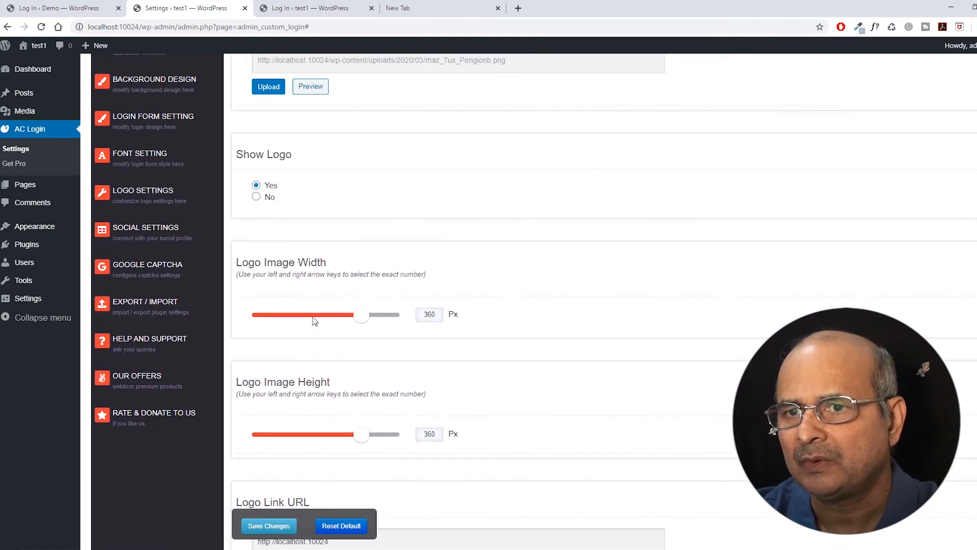
scroll(336, 315, "down", 5)
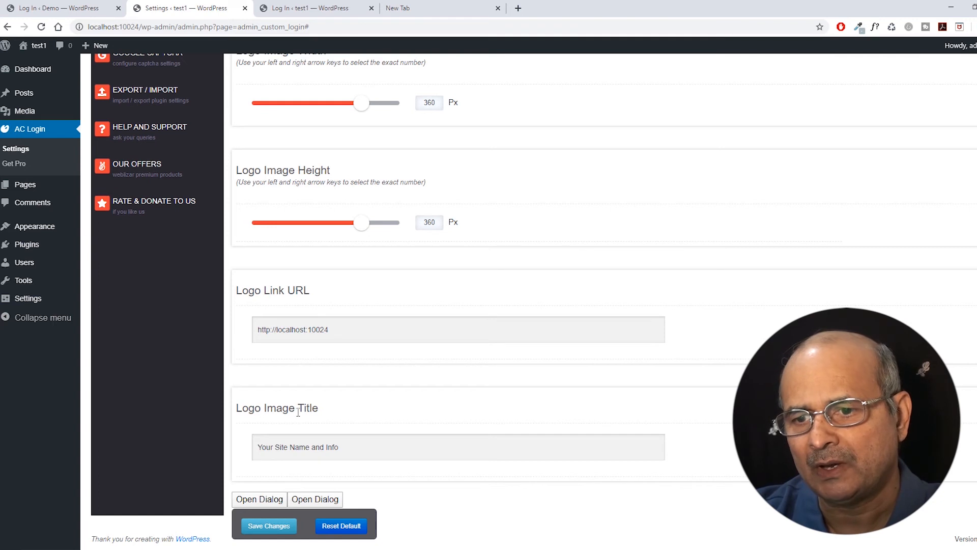
left_click(301, 452)
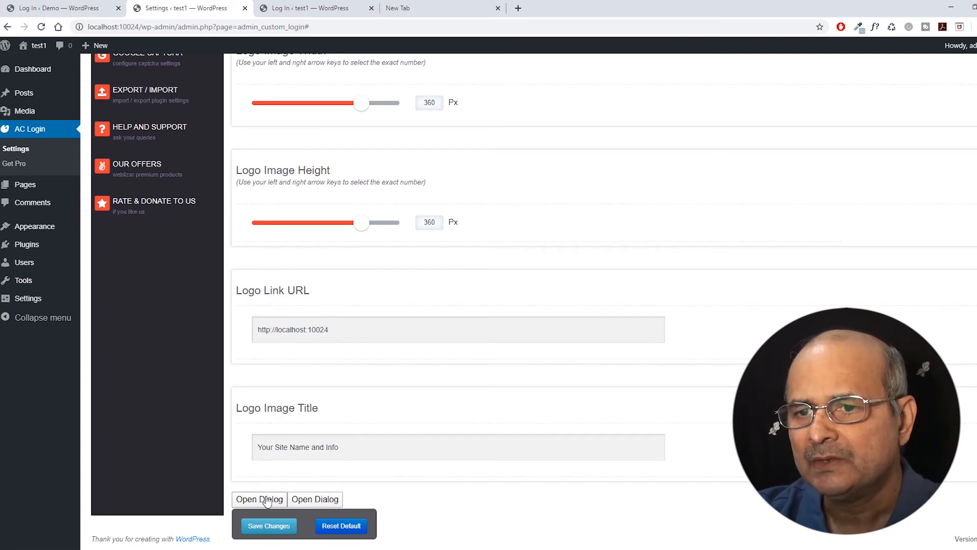
scroll(351, 406, "up", 2)
scroll(351, 405, "down", 2)
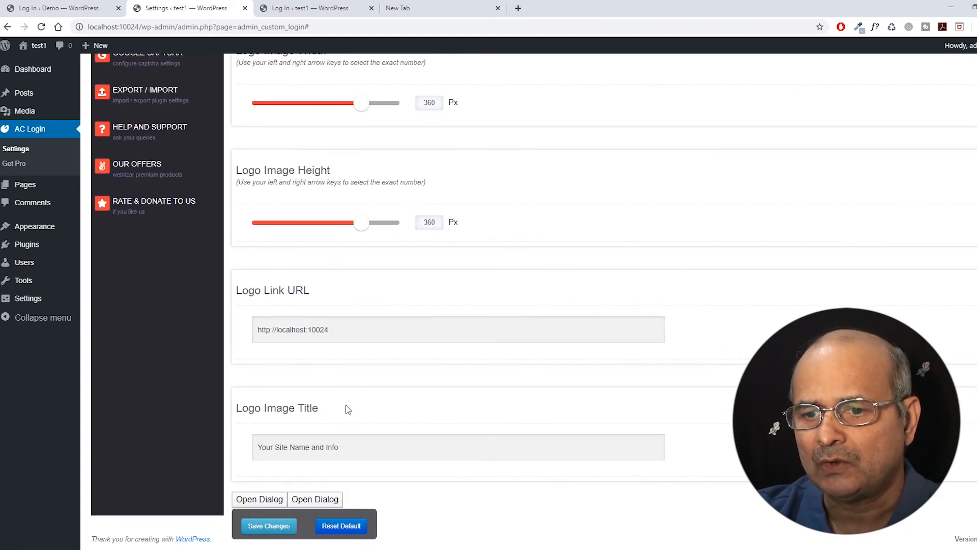
left_click(268, 527)
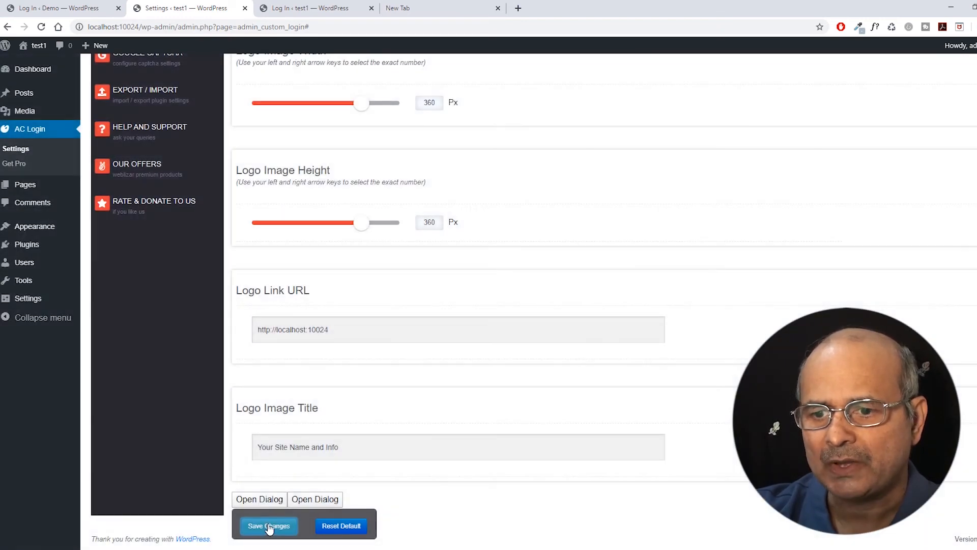
scroll(412, 379, "up", 6)
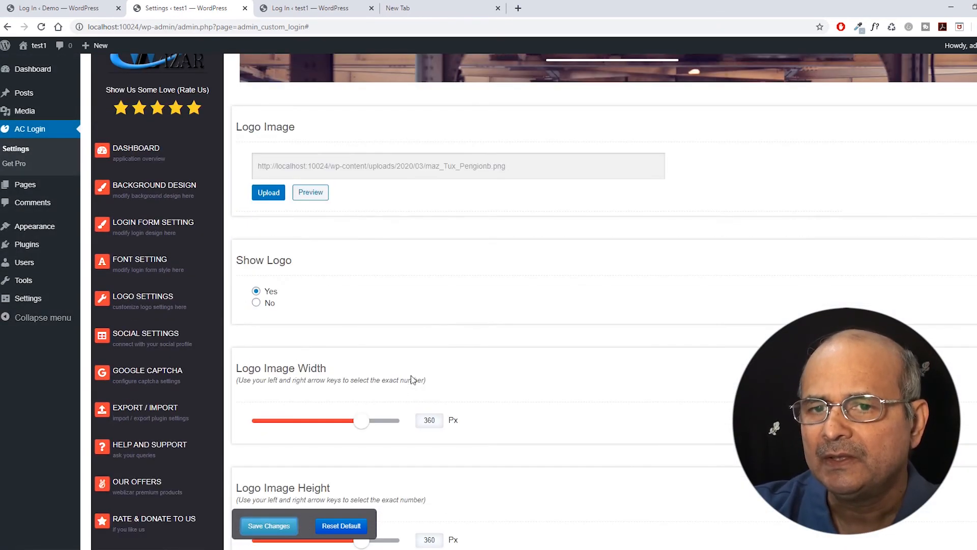
scroll(411, 379, "up", 2)
scroll(407, 374, "down", 2)
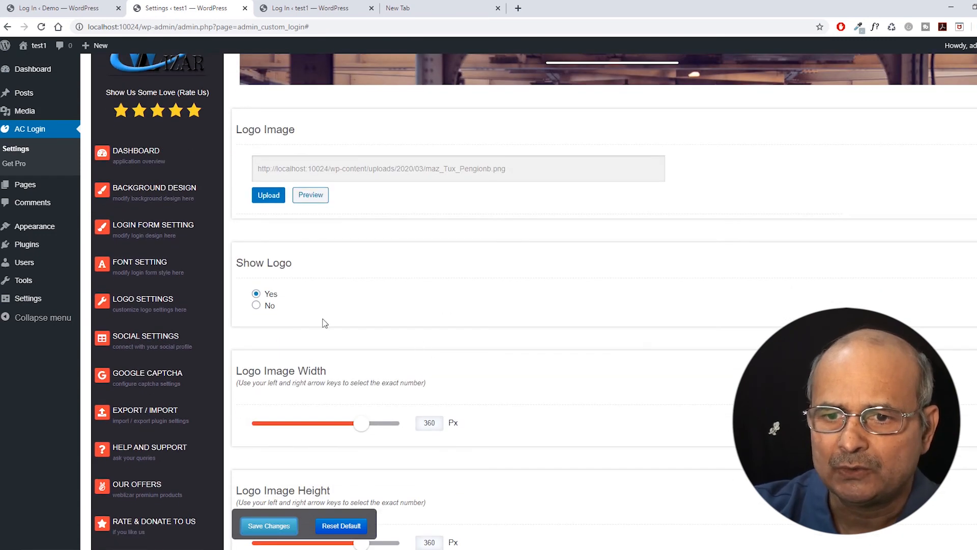
scroll(309, 308, "down", 3)
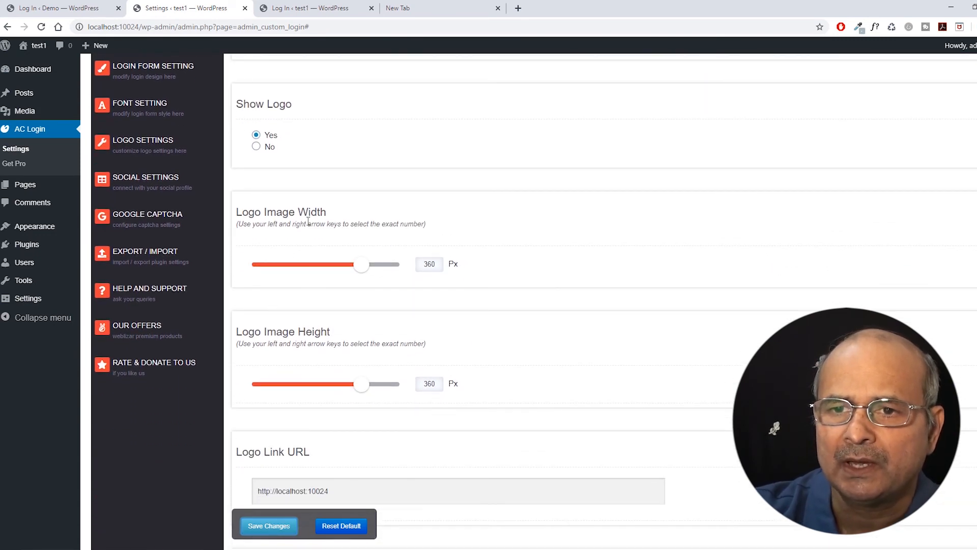
Open Social Settings, compare it with the Demo login page, and expand the Enable Social Icons dropdown.
left_click(139, 183)
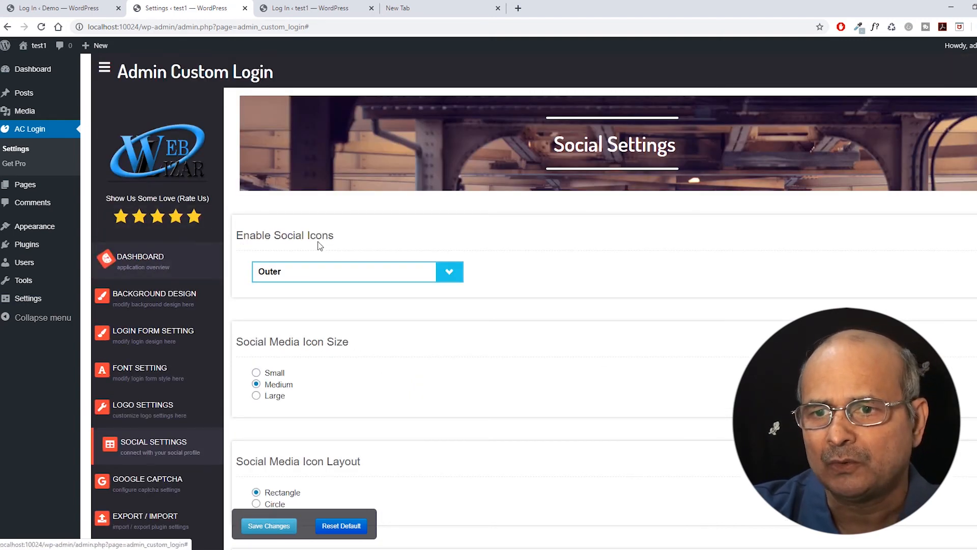
scroll(298, 207, "down", 1)
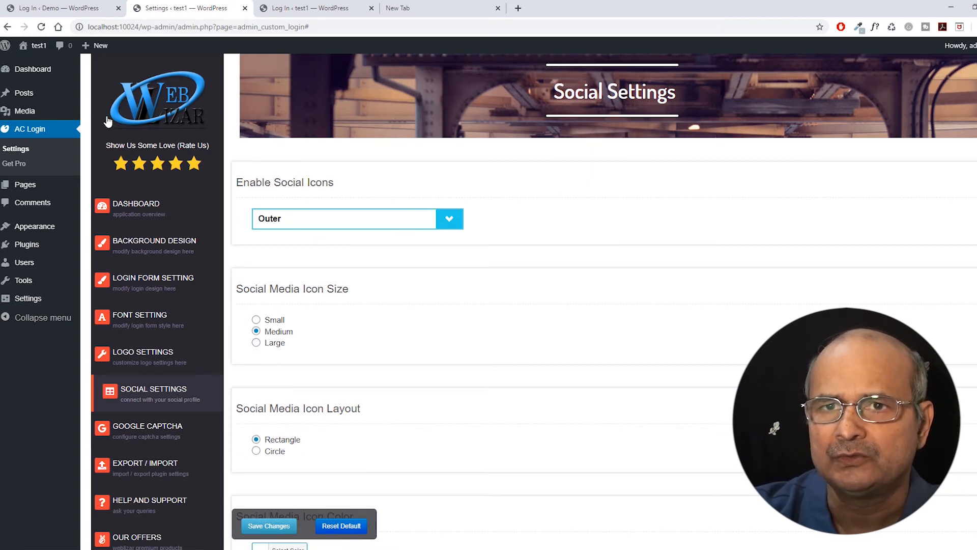
left_click(51, 8)
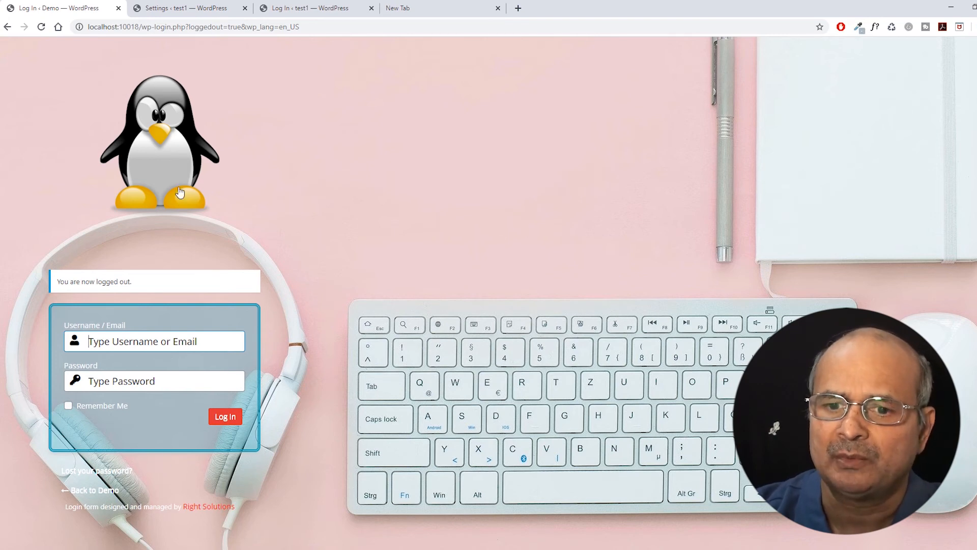
left_click(186, 9)
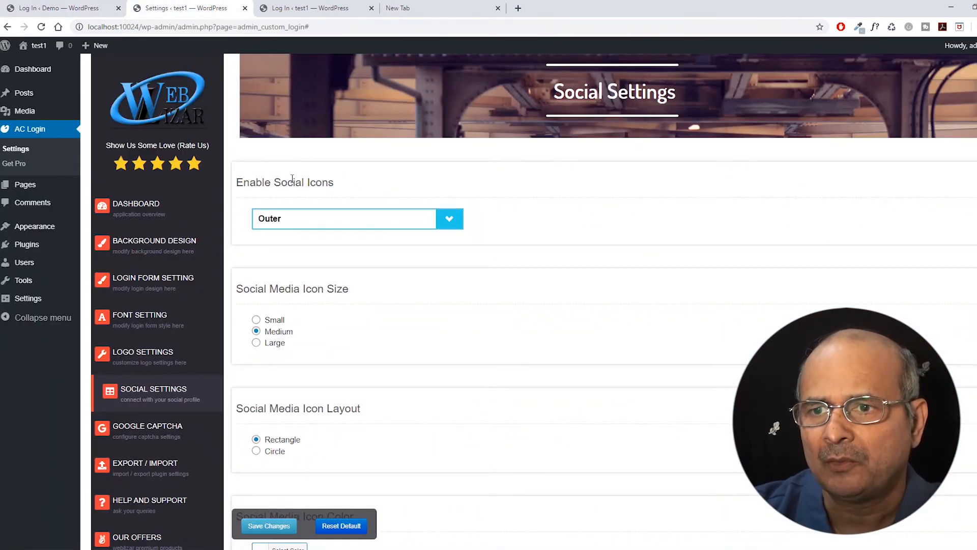
scroll(371, 230, "down", 1)
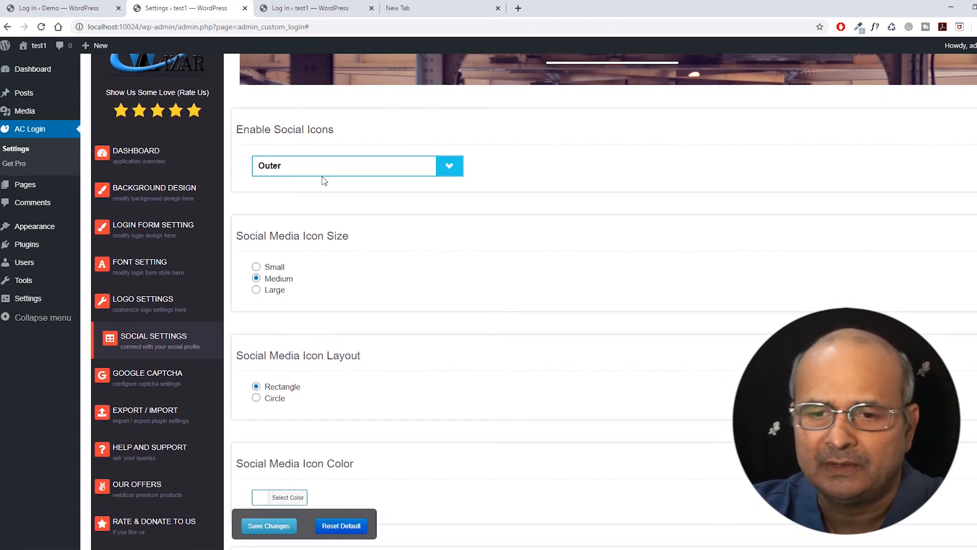
left_click(451, 165)
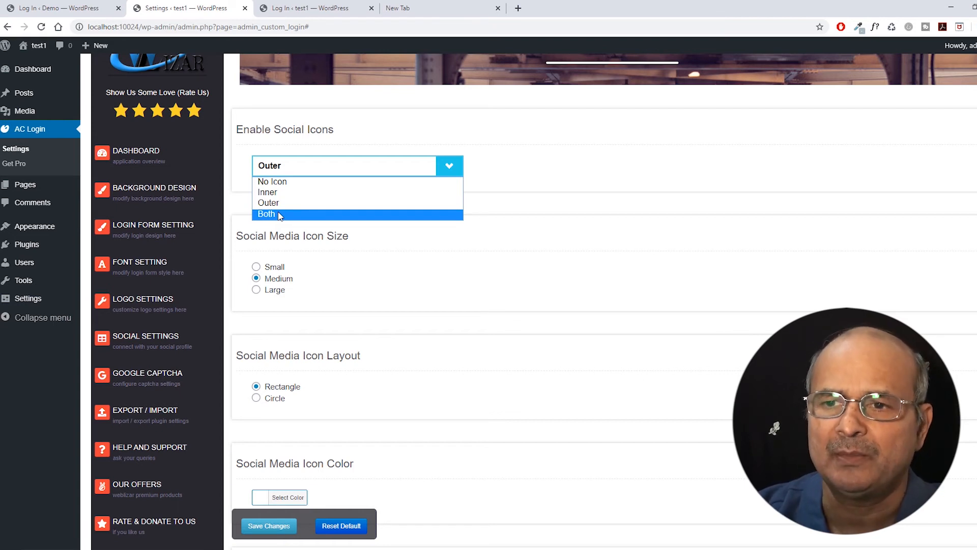
Choose No Icon for social icons, then review the size, layout, colour and Social Profiles options.
left_click(275, 183)
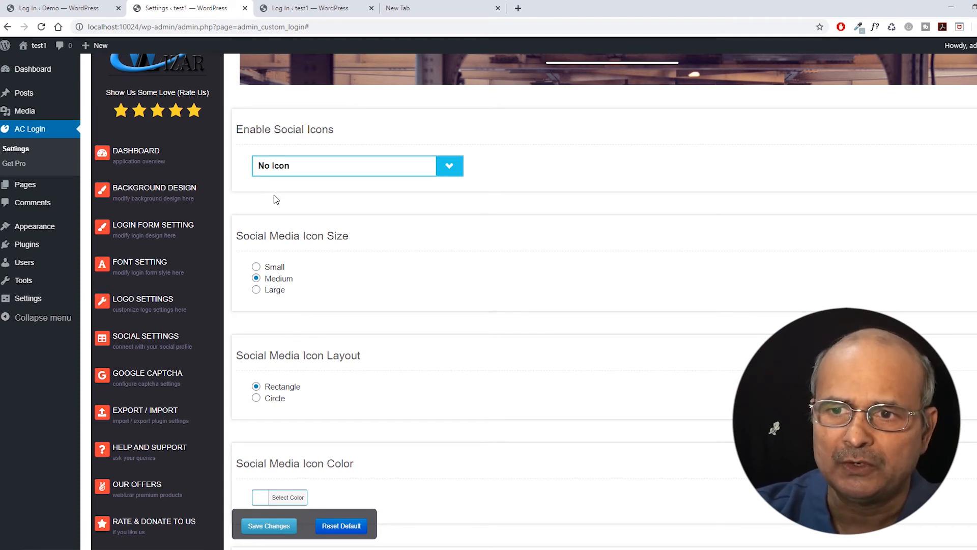
scroll(277, 198, "down", 1)
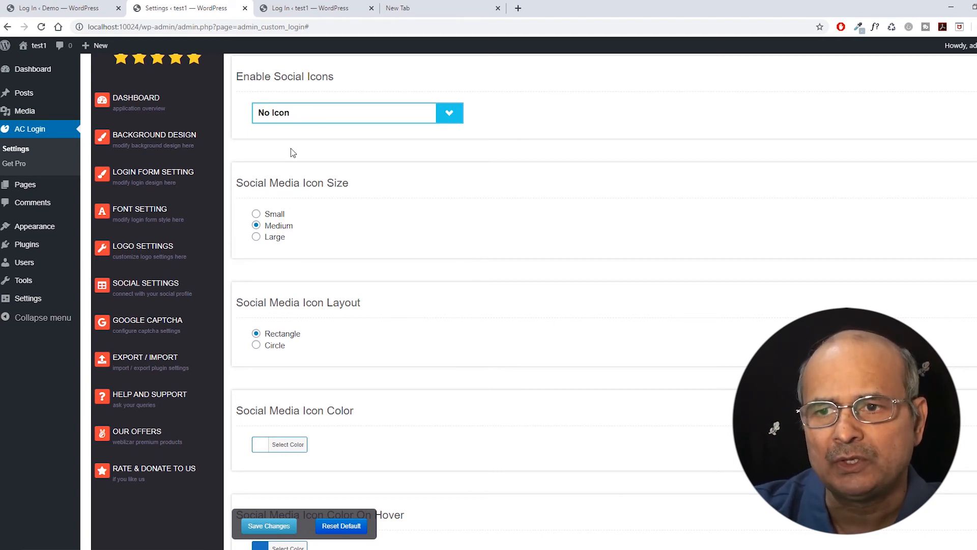
scroll(243, 193, "down", 1)
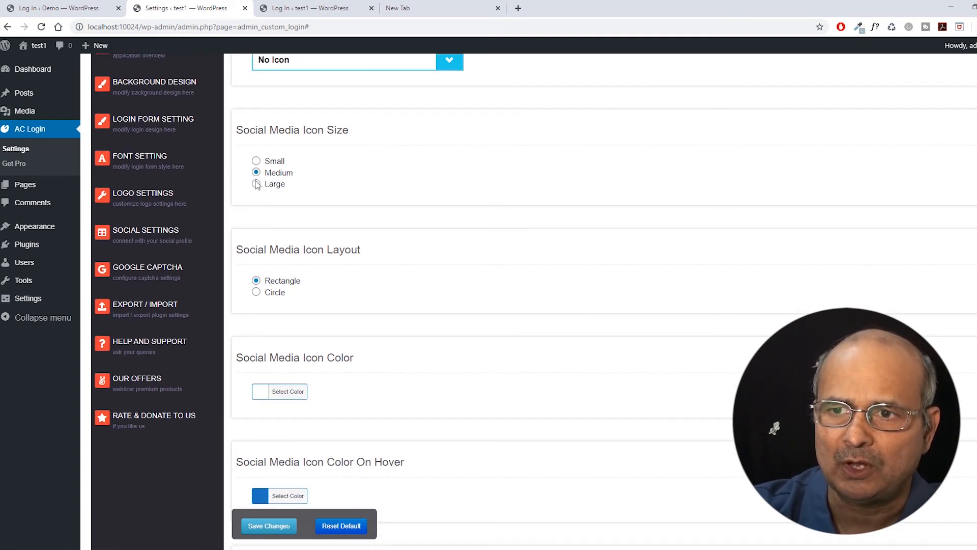
scroll(308, 215, "down", 1)
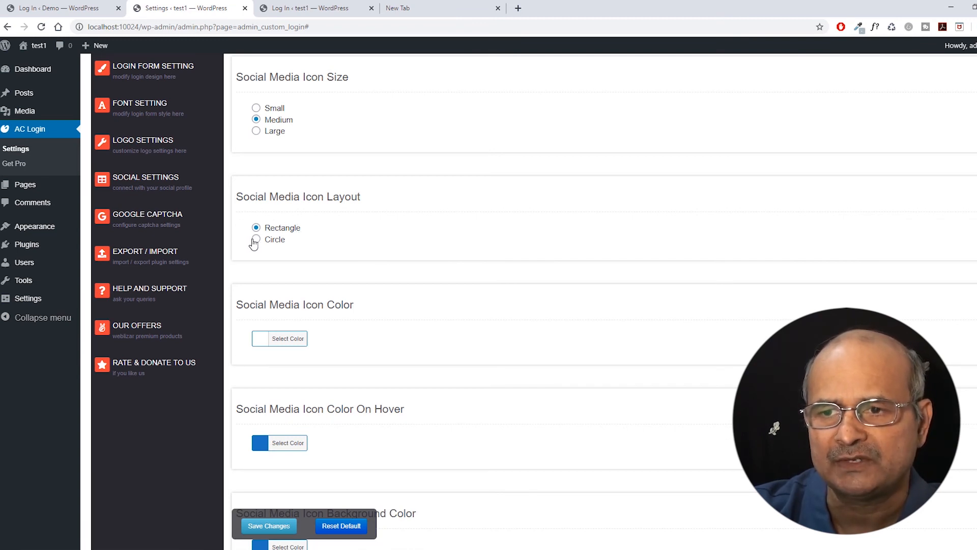
scroll(313, 235, "down", 1)
scroll(315, 221, "down", 1)
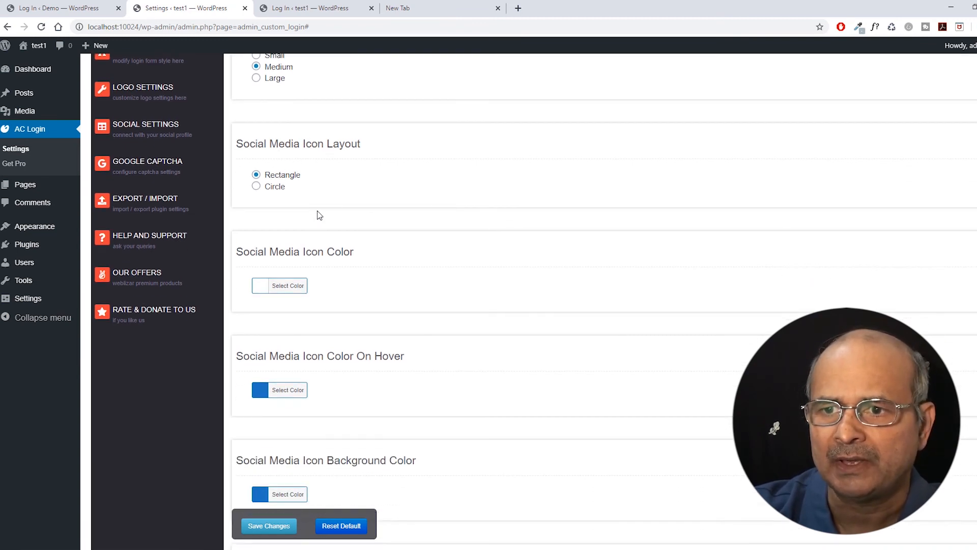
scroll(323, 203, "down", 1)
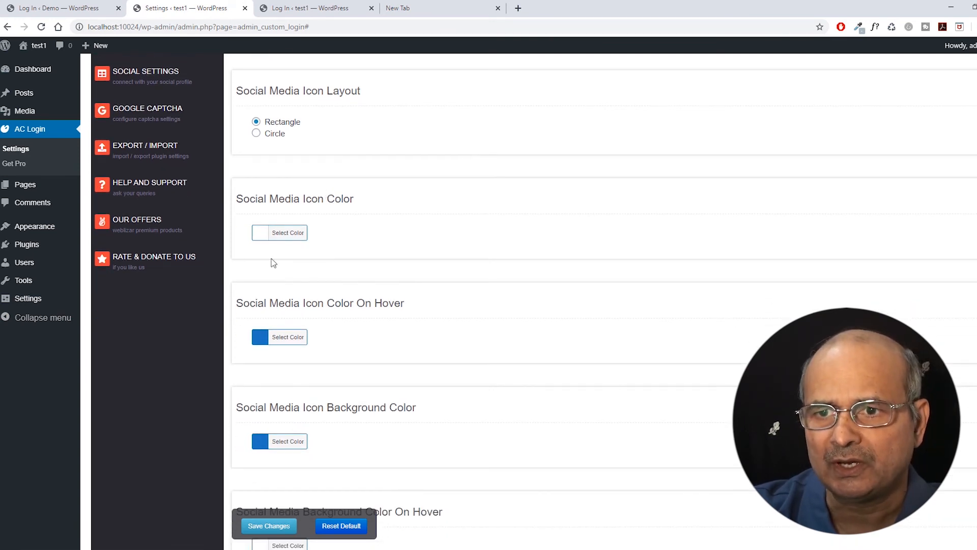
scroll(328, 229, "down", 1)
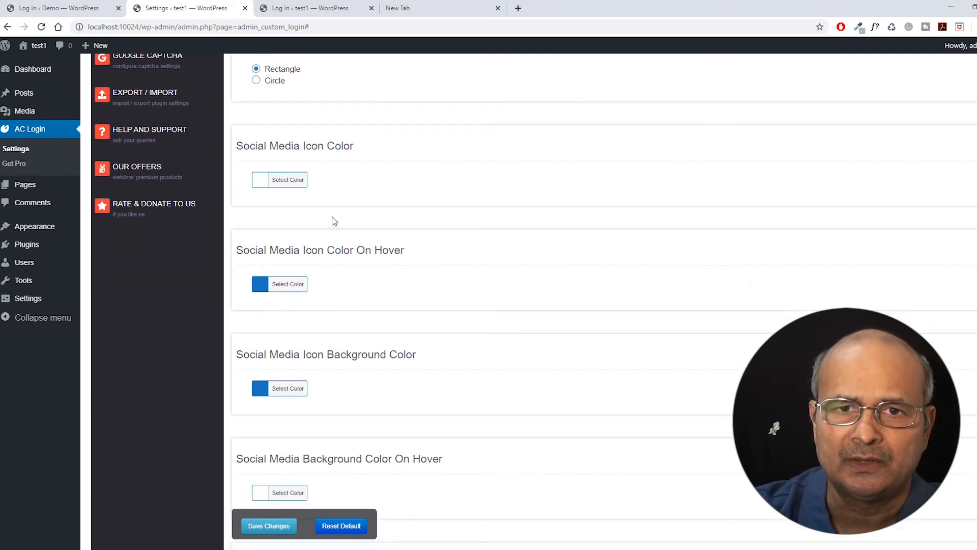
scroll(335, 218, "down", 3)
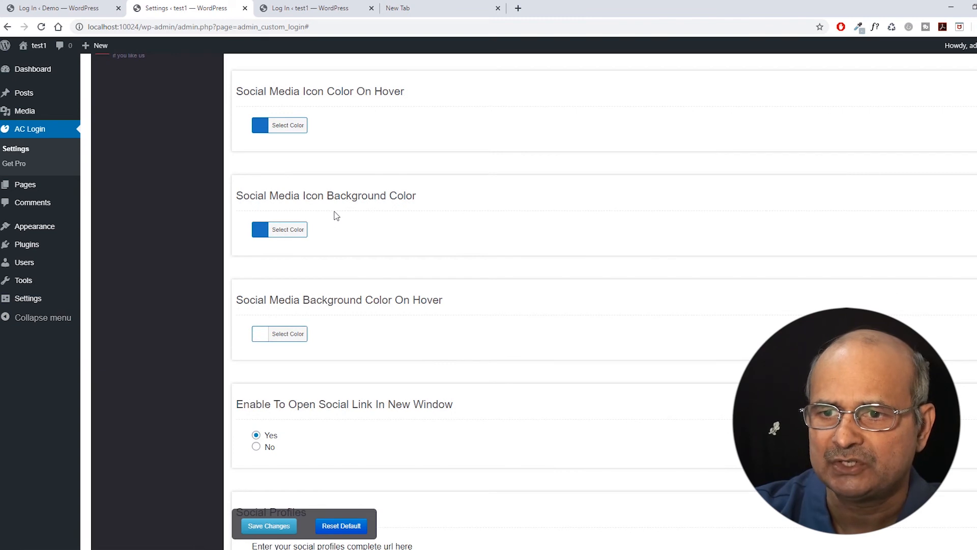
scroll(336, 216, "down", 2)
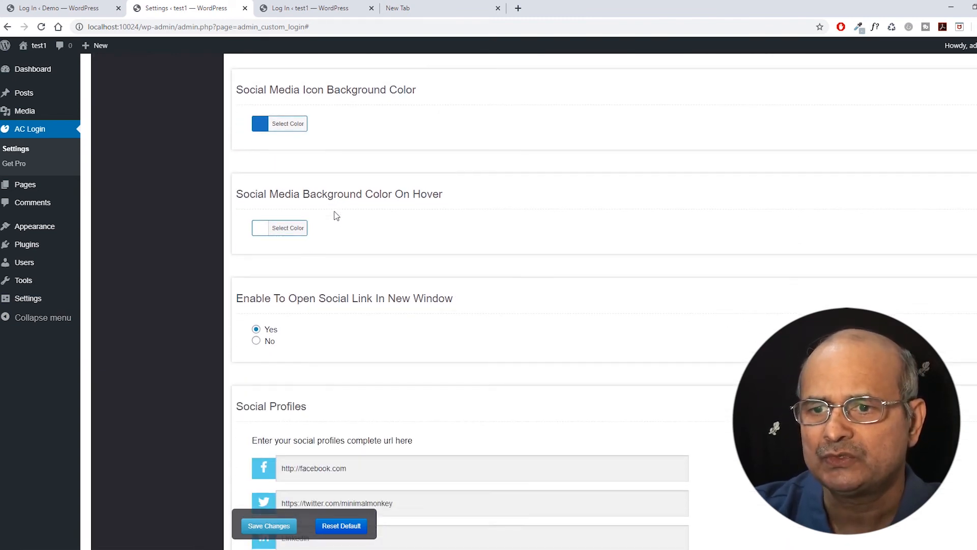
scroll(336, 215, "down", 1)
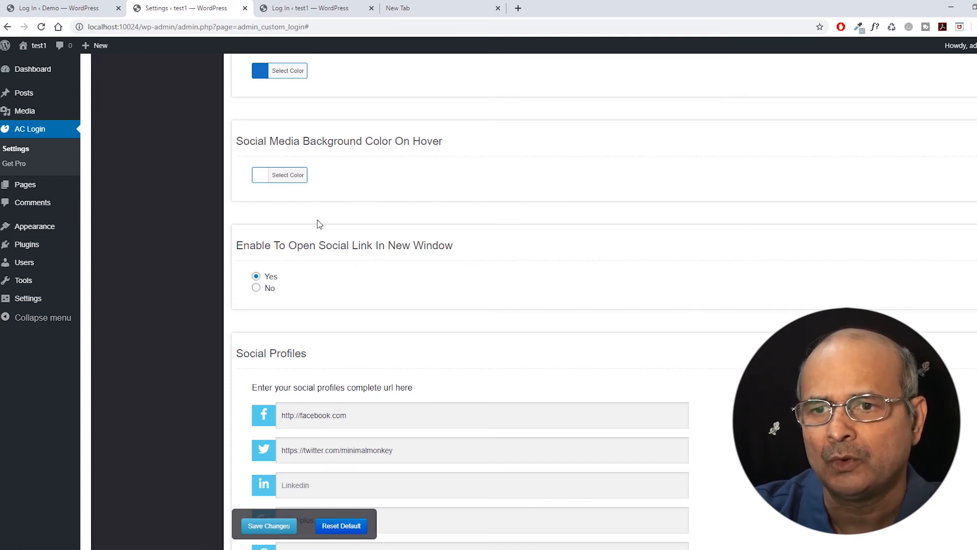
scroll(317, 219, "down", 1)
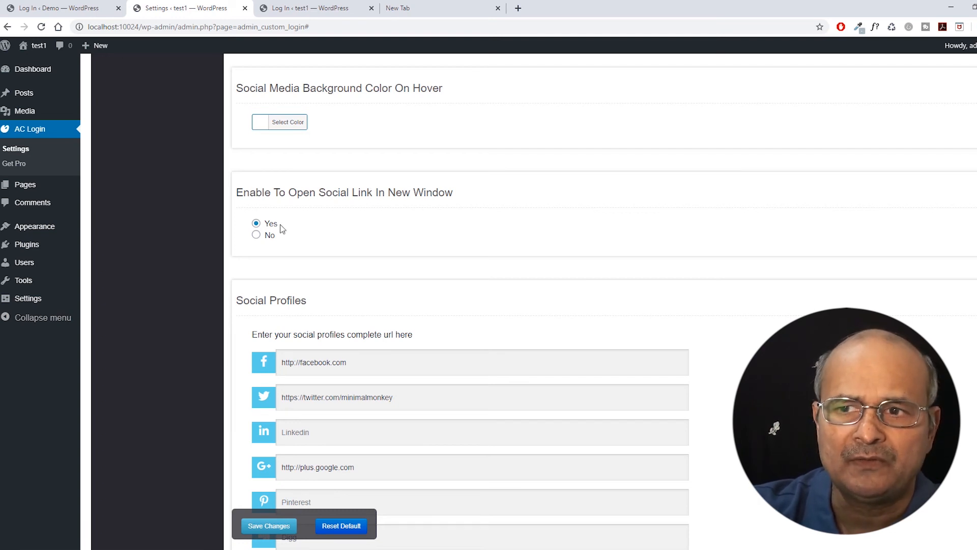
Save the Social Settings with the Facebook and Twitter profile URLs filled in.
scroll(331, 216, "down", 4)
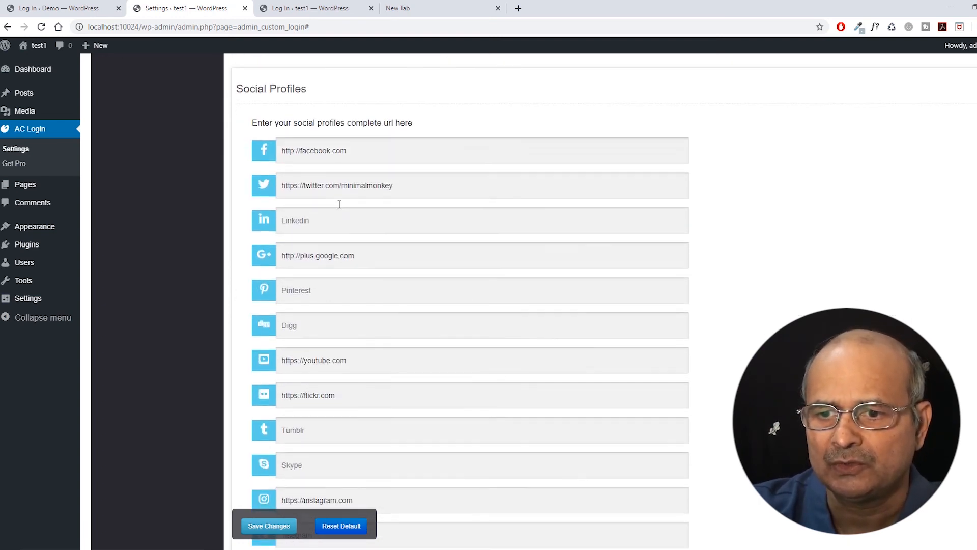
scroll(339, 203, "up", 3)
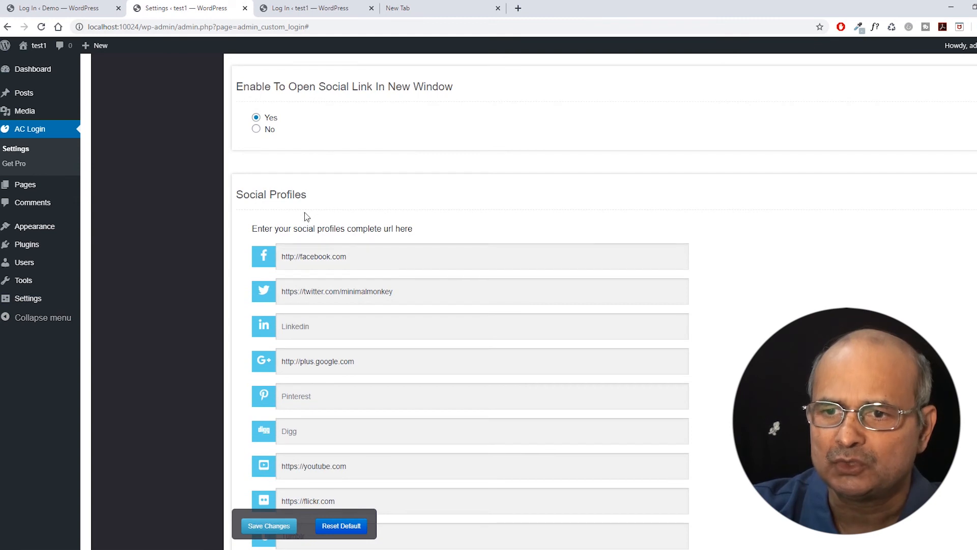
scroll(285, 229, "down", 4)
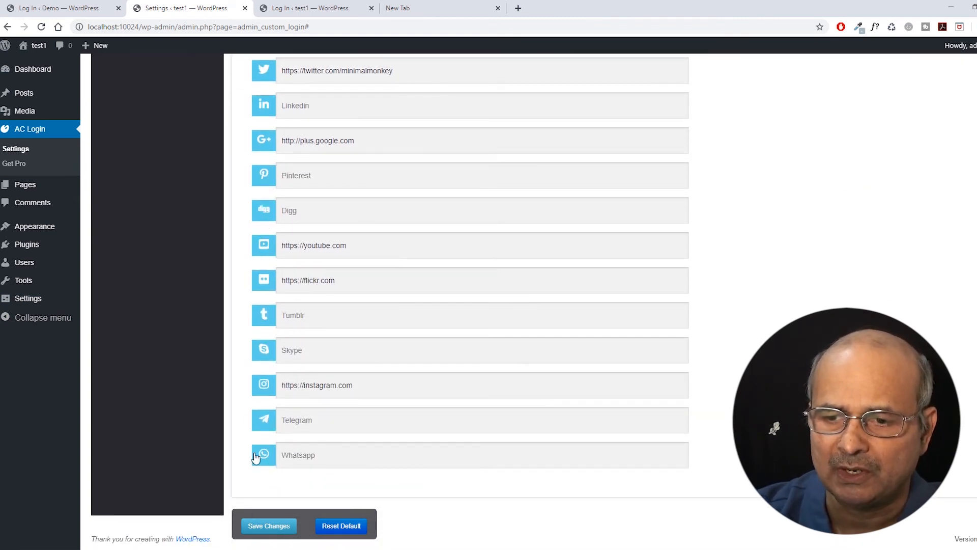
scroll(258, 436, "up", 3)
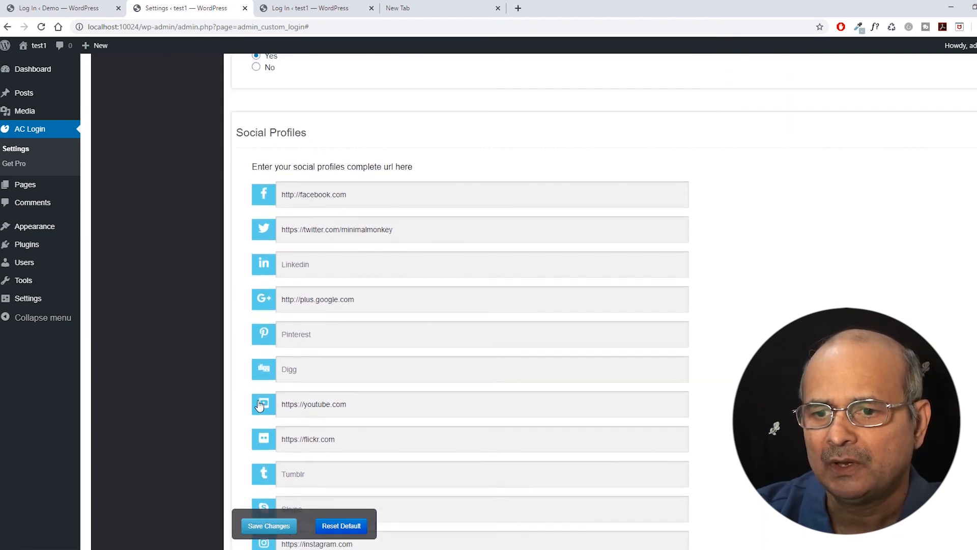
scroll(259, 404, "up", 2)
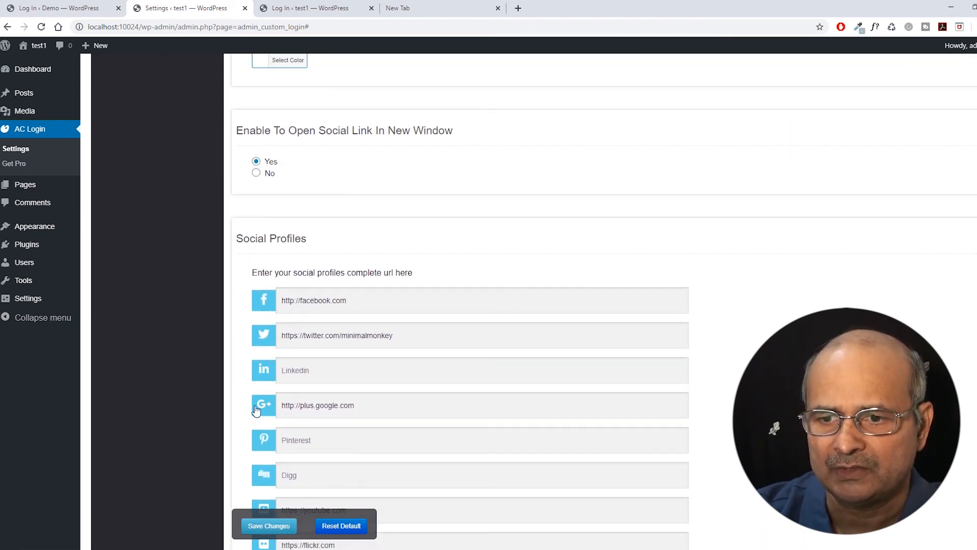
scroll(334, 245, "up", 1)
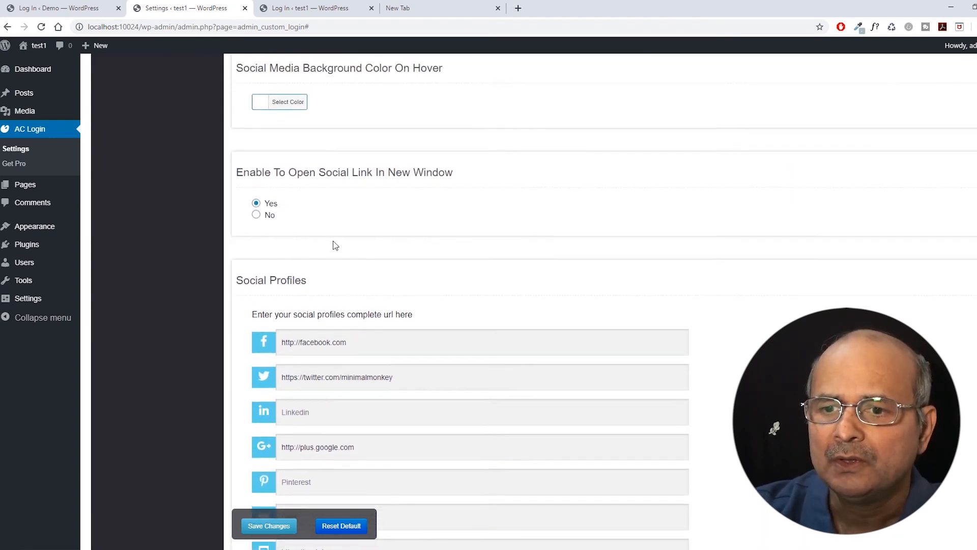
scroll(334, 244, "down", 1)
scroll(331, 235, "down", 3)
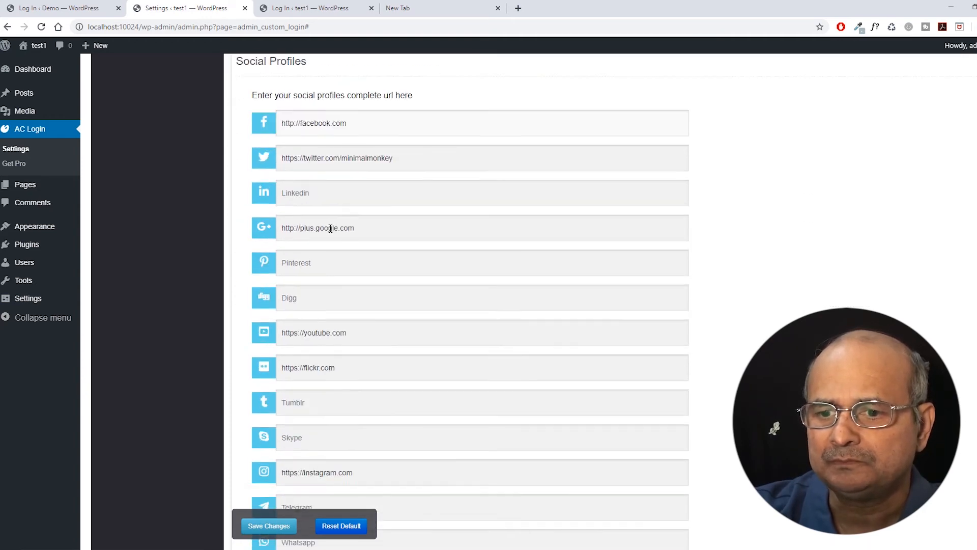
scroll(331, 228, "down", 2)
scroll(329, 227, "up", 15)
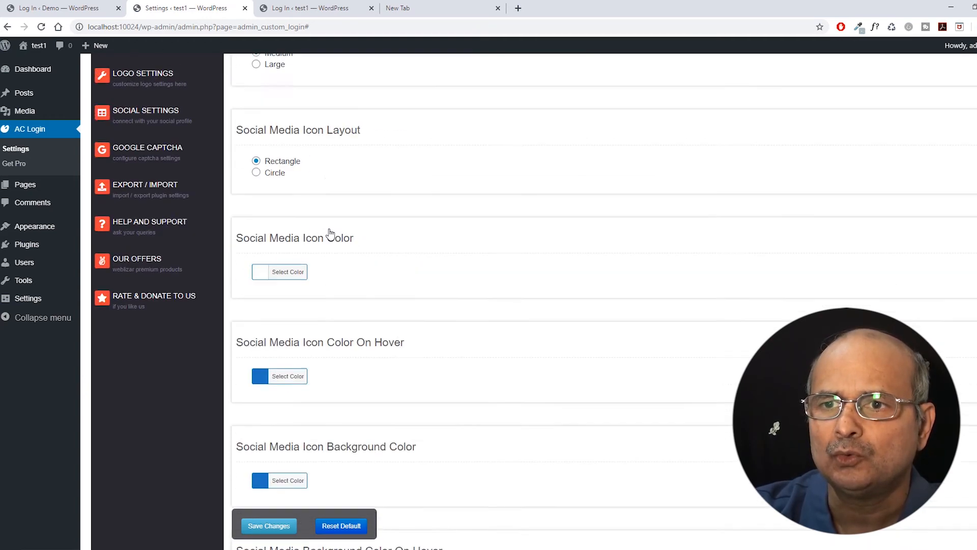
scroll(328, 233, "up", 5)
scroll(341, 237, "down", 5)
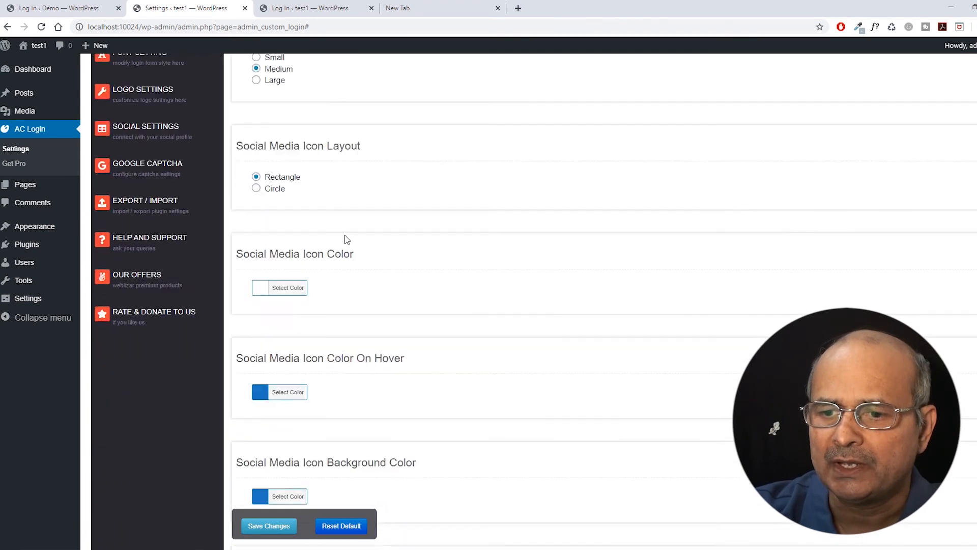
scroll(330, 244, "down", 15)
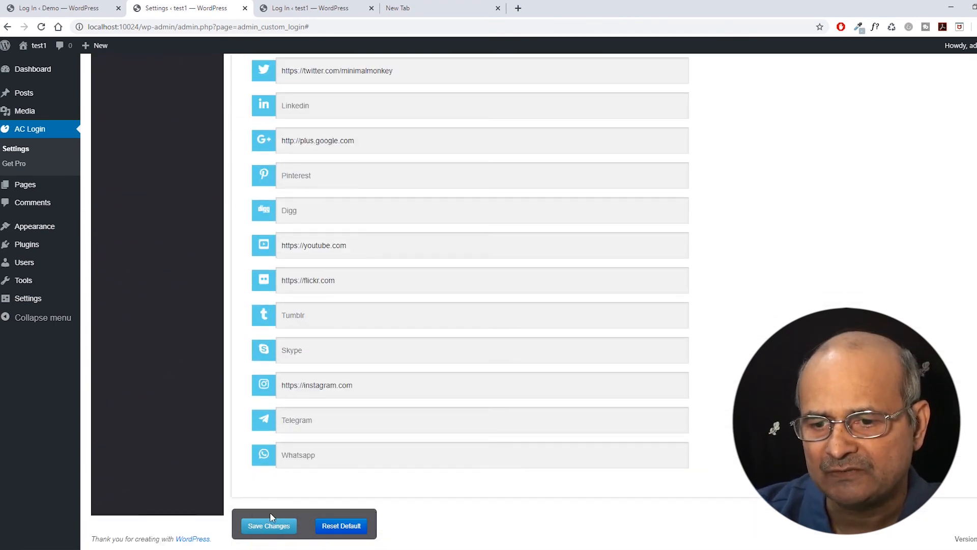
left_click(267, 528)
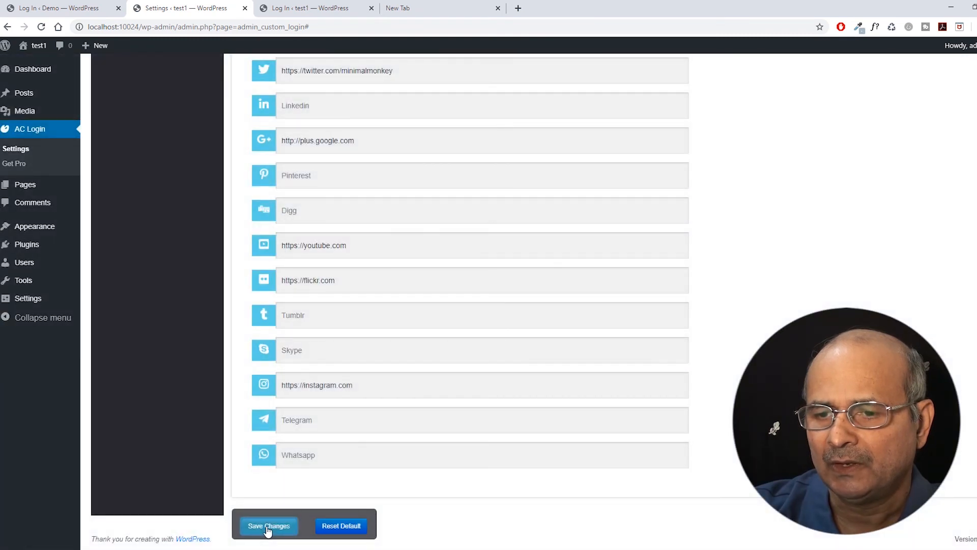
Open the Google Captcha settings, showing Captcha Display Disable and version v2.
scroll(320, 355, "up", 15)
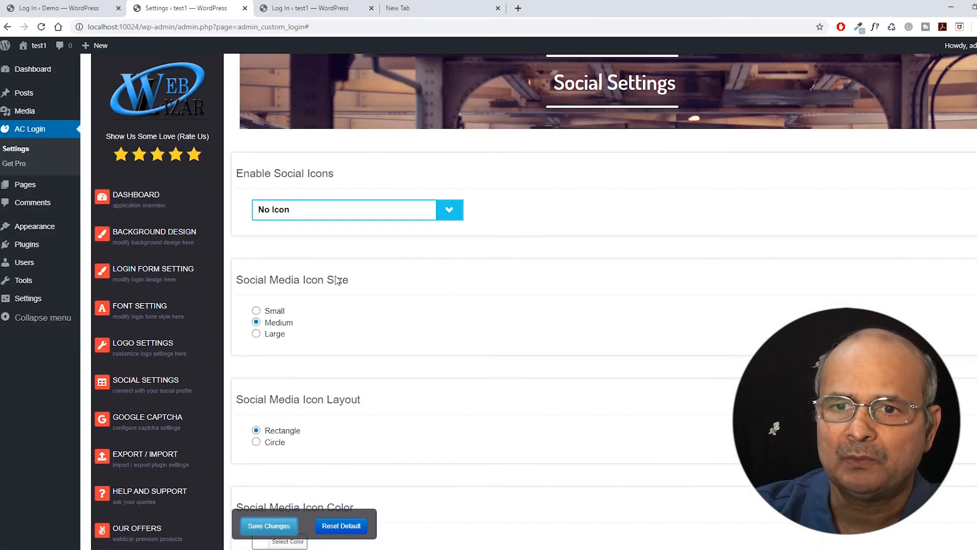
scroll(336, 280, "down", 3)
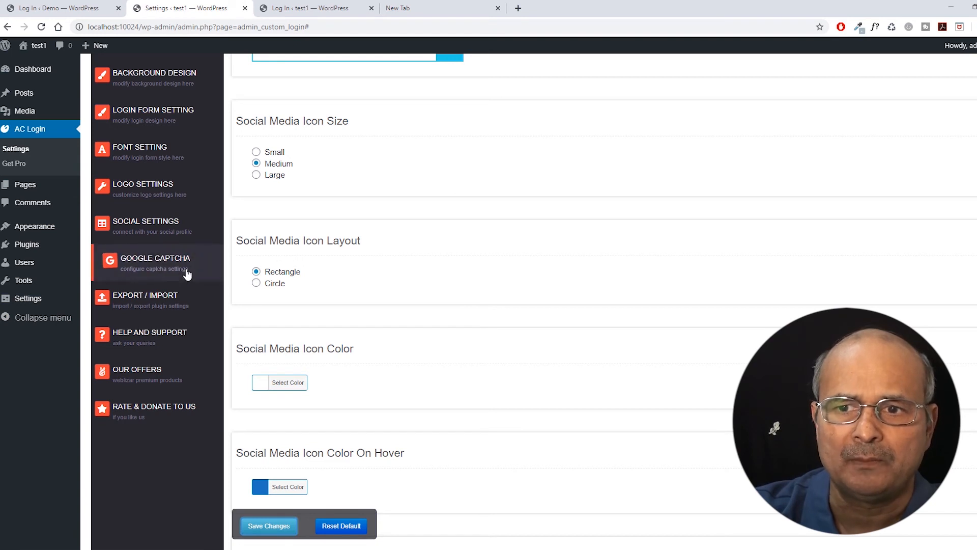
left_click(142, 264)
Review the Google Captcha options: Captcha Display Disable, version v2, Light theme.
scroll(446, 224, "down", 2)
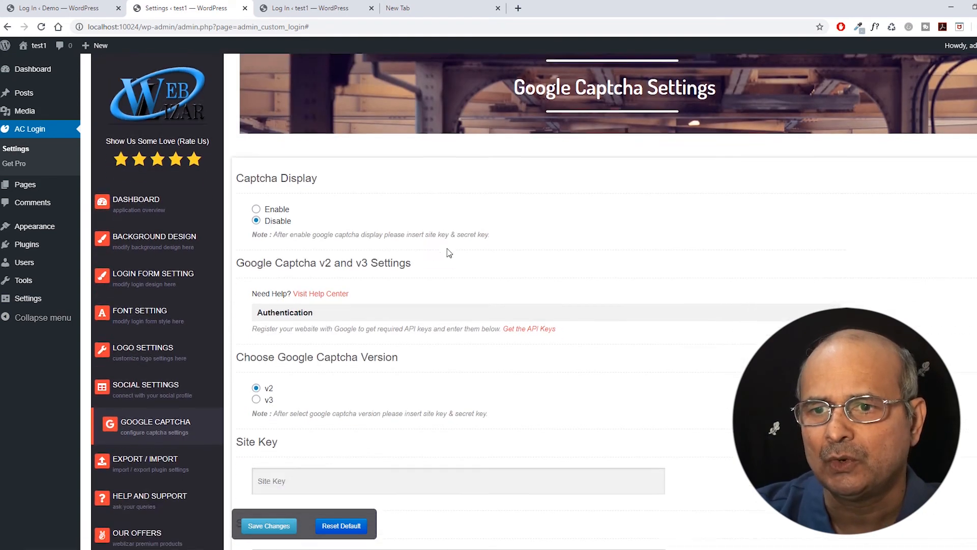
scroll(443, 218, "down", 1)
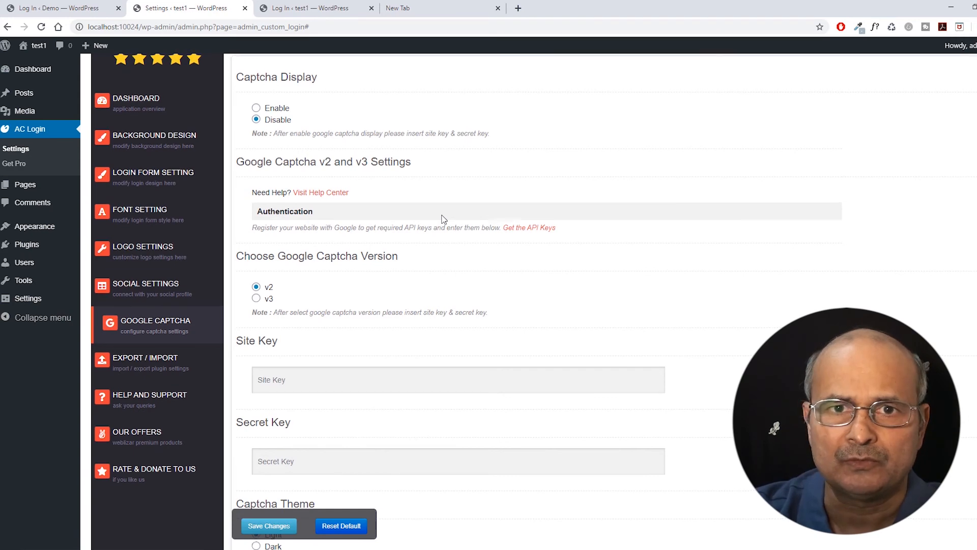
scroll(442, 219, "up", 2)
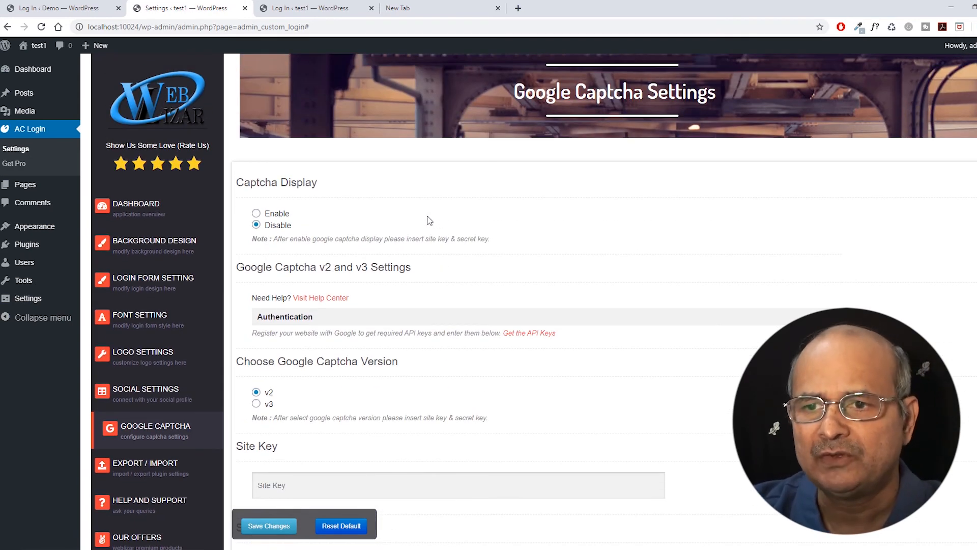
scroll(401, 220, "down", 2)
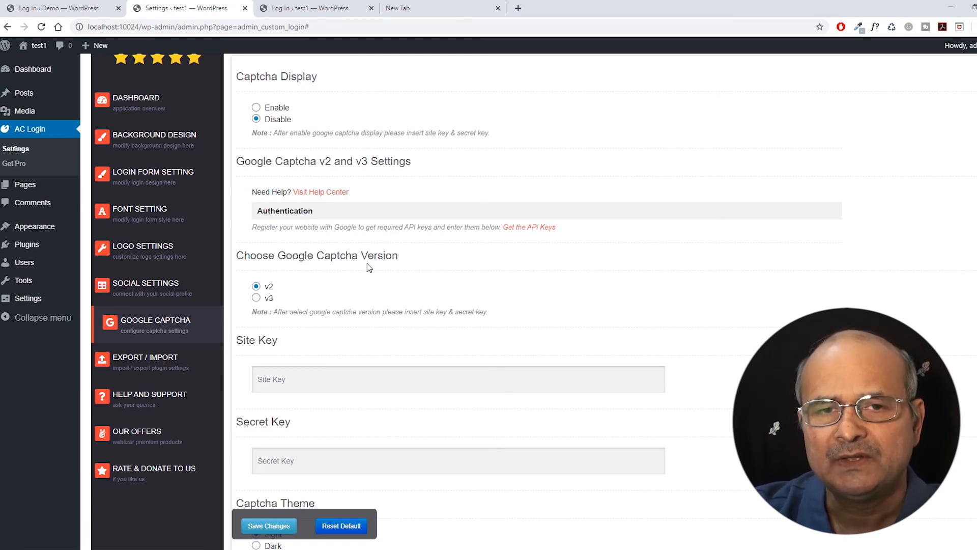
scroll(344, 282, "up", 1)
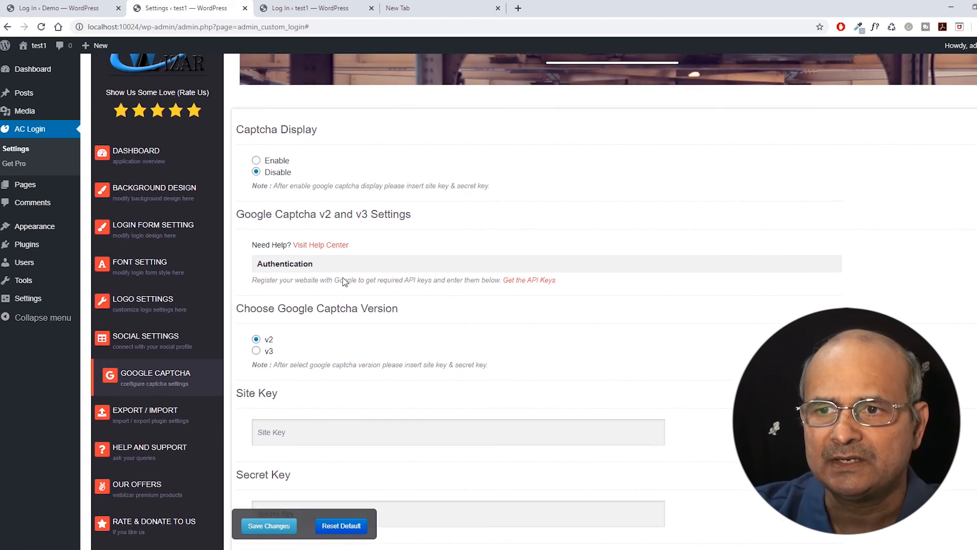
scroll(343, 279, "up", 2)
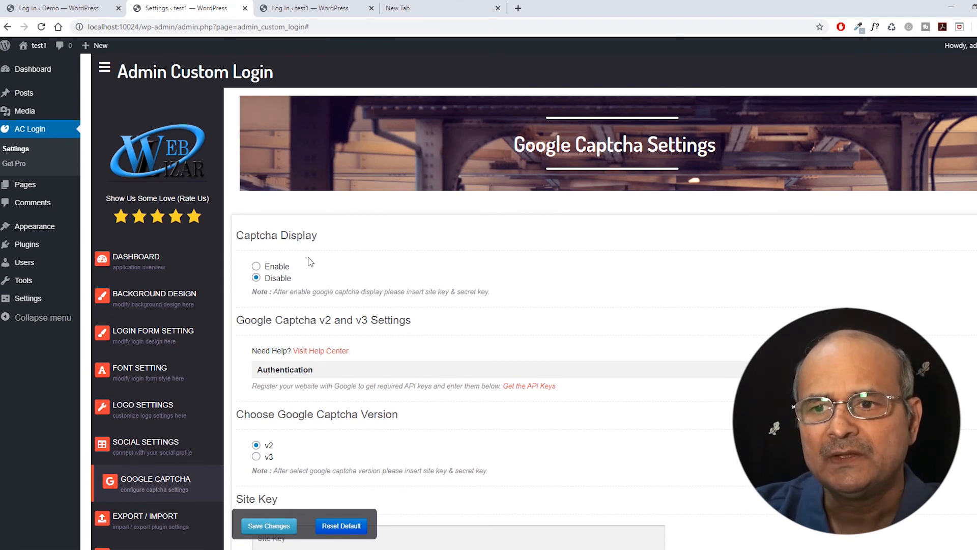
scroll(333, 214, "down", 2)
scroll(332, 215, "down", 3)
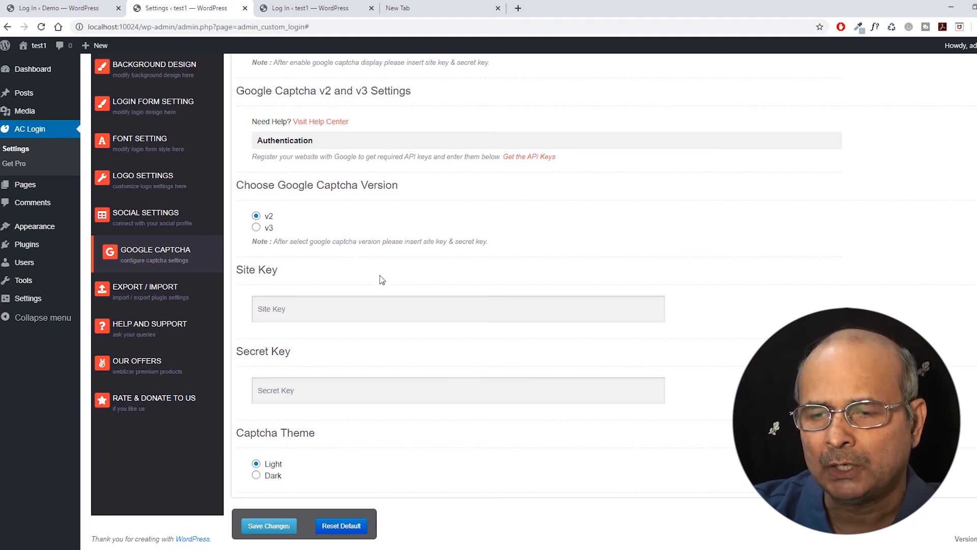
Save the Google Captcha settings and go to the Export / Import section.
scroll(382, 280, "up", 4)
scroll(381, 280, "down", 4)
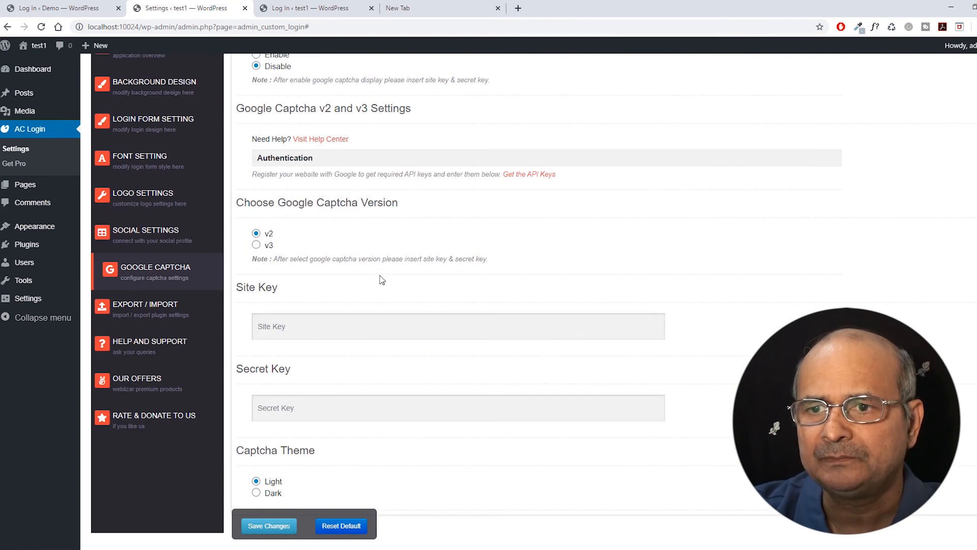
scroll(381, 279, "up", 4)
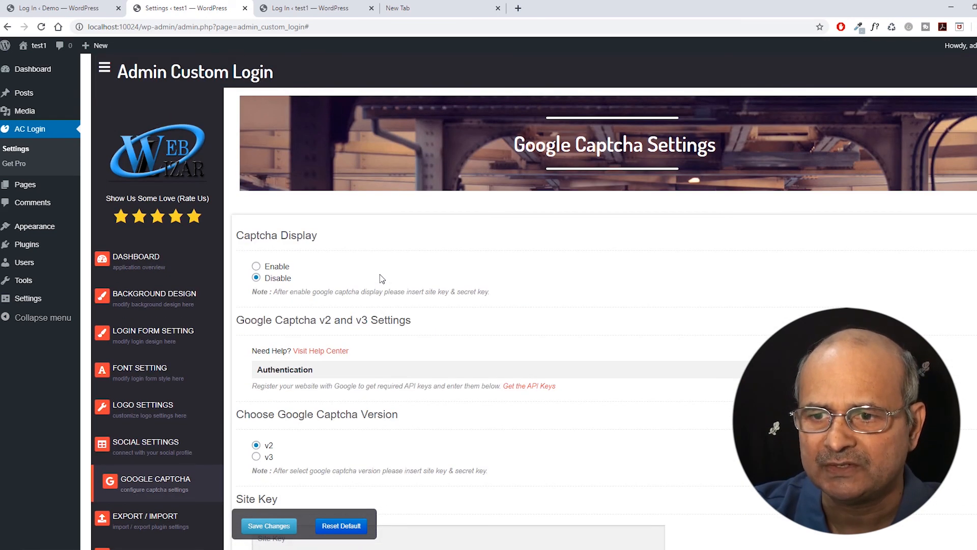
scroll(381, 279, "down", 3)
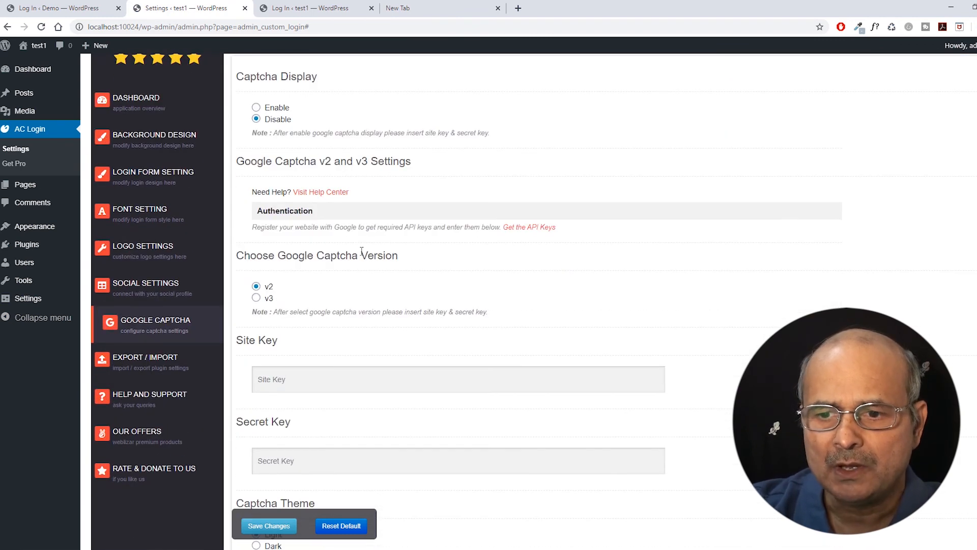
scroll(362, 251, "down", 2)
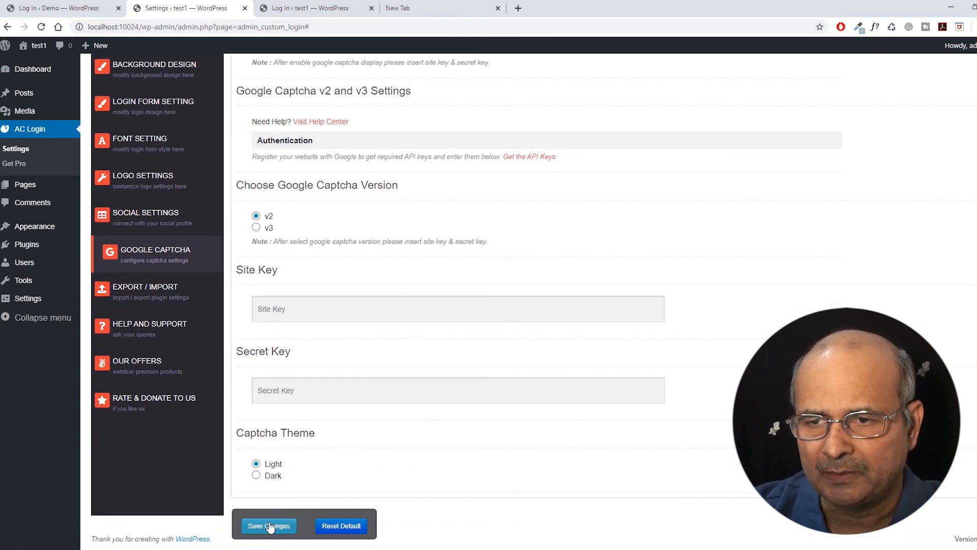
scroll(270, 527, "up", 5)
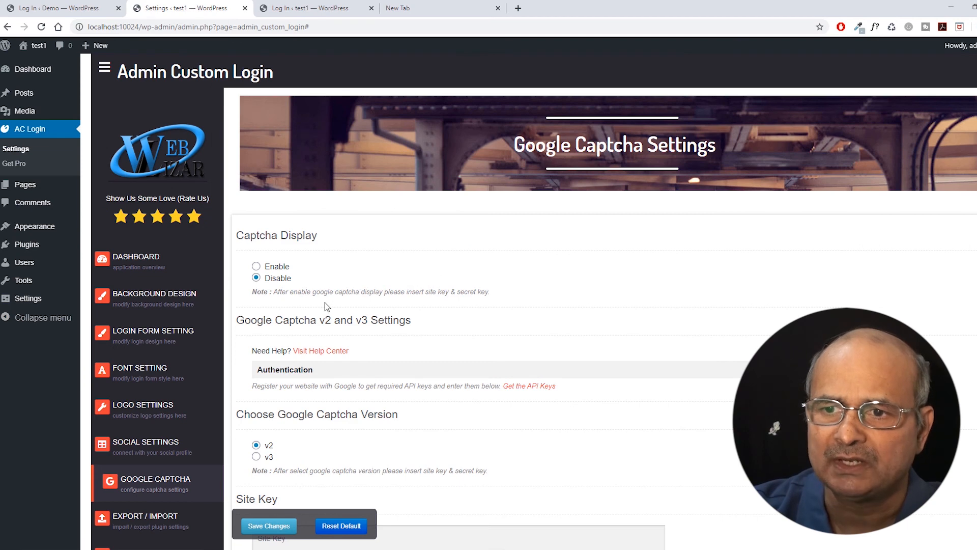
scroll(313, 295, "down", 5)
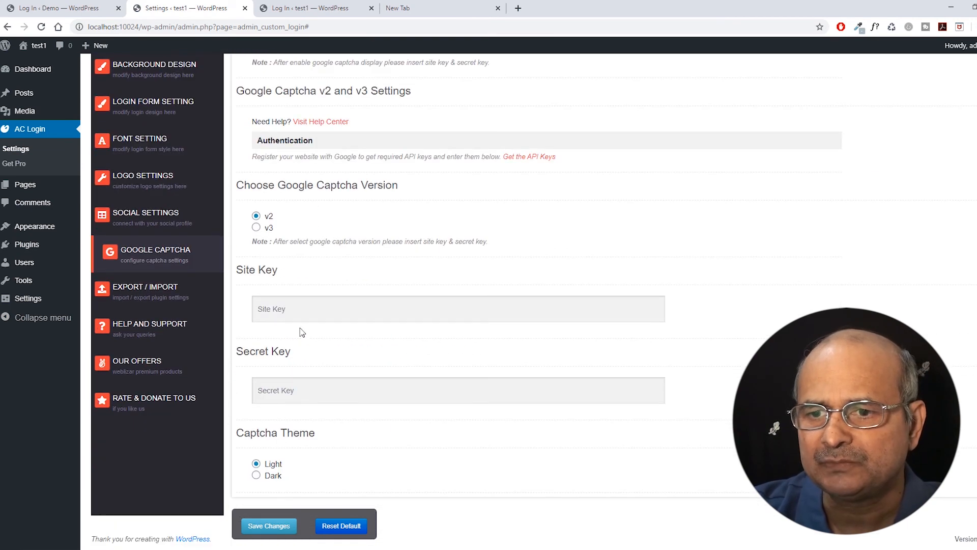
left_click(277, 528)
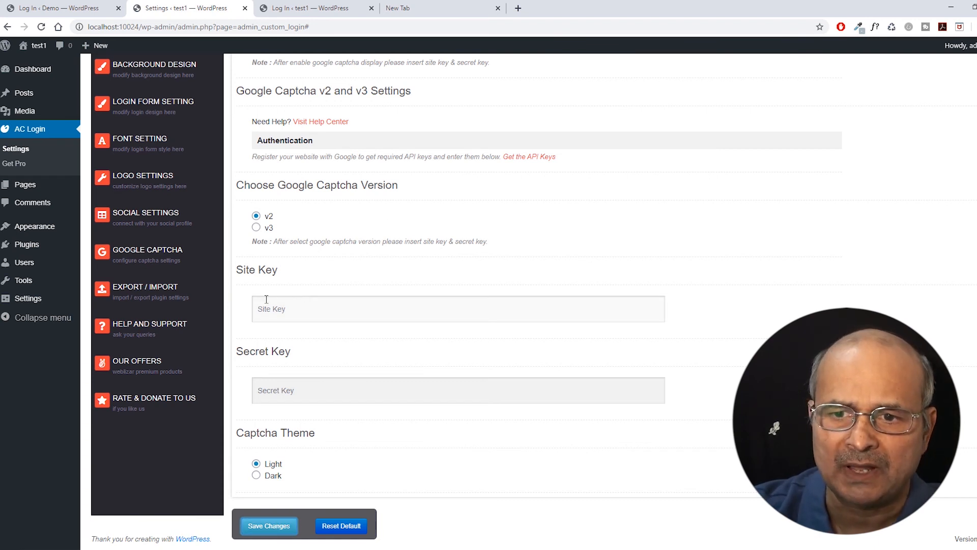
left_click(141, 295)
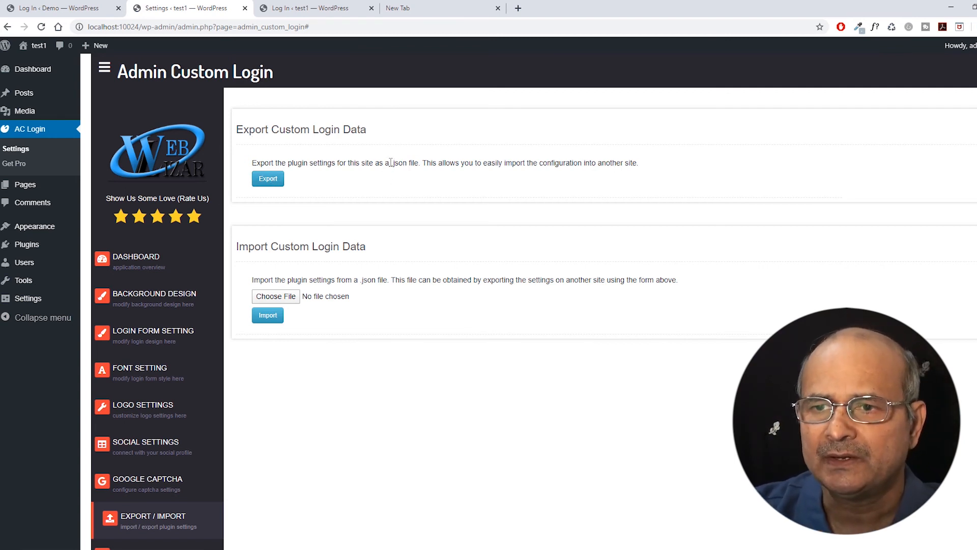
mouse_move(390, 163)
left_mouse_down()
mouse_move(416, 163)
mouse_move(408, 163)
left_mouse_up()
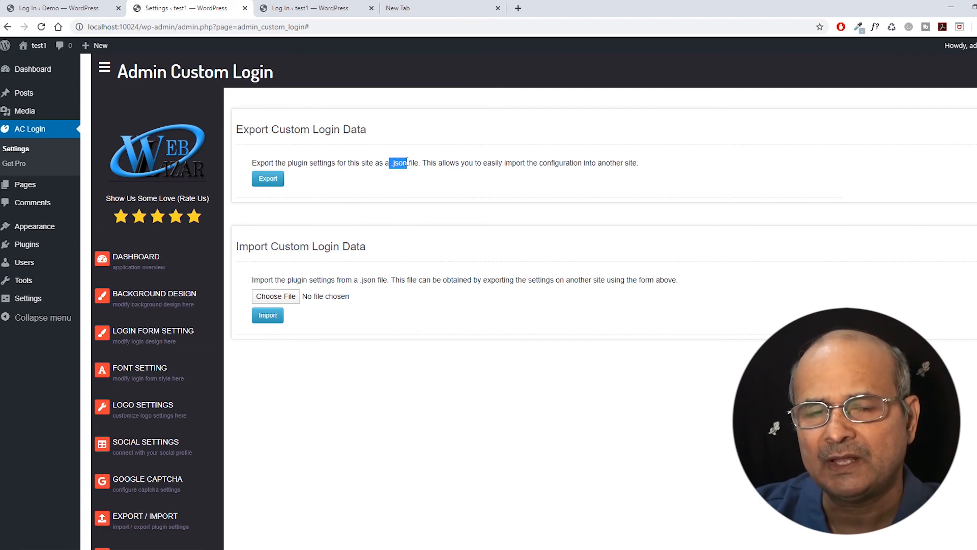
left_click(335, 189)
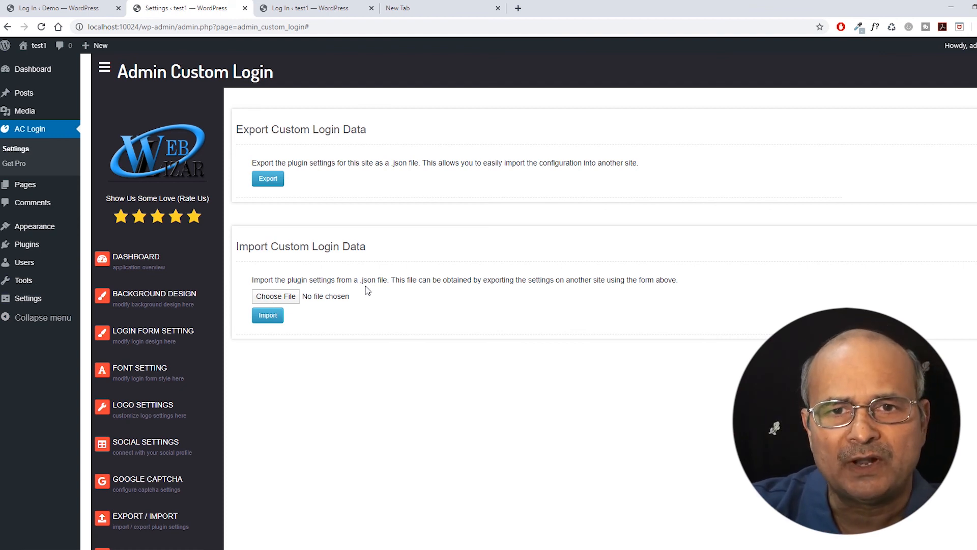
scroll(335, 278, "down", 1)
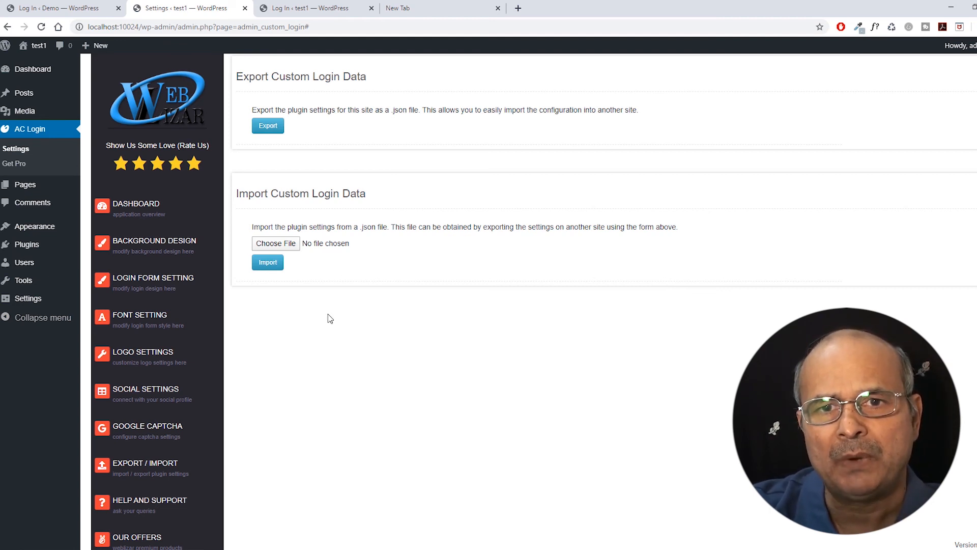
scroll(330, 318, "up", 1)
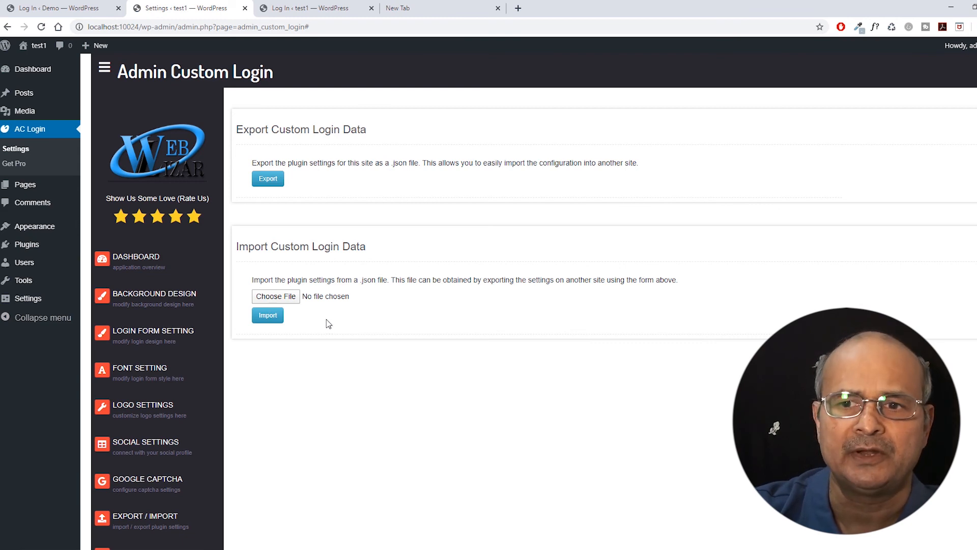
scroll(324, 330, "down", 2)
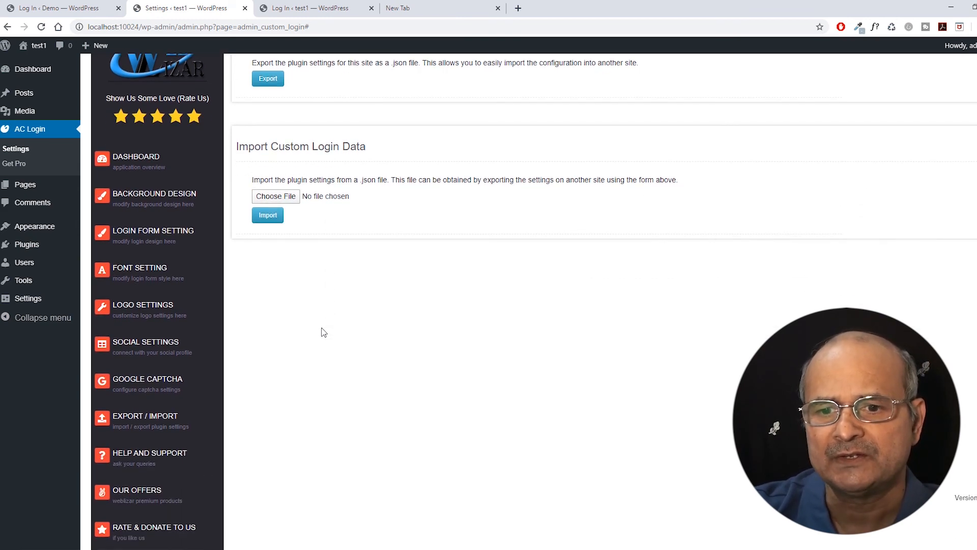
scroll(323, 331, "up", 2)
scroll(322, 332, "down", 2)
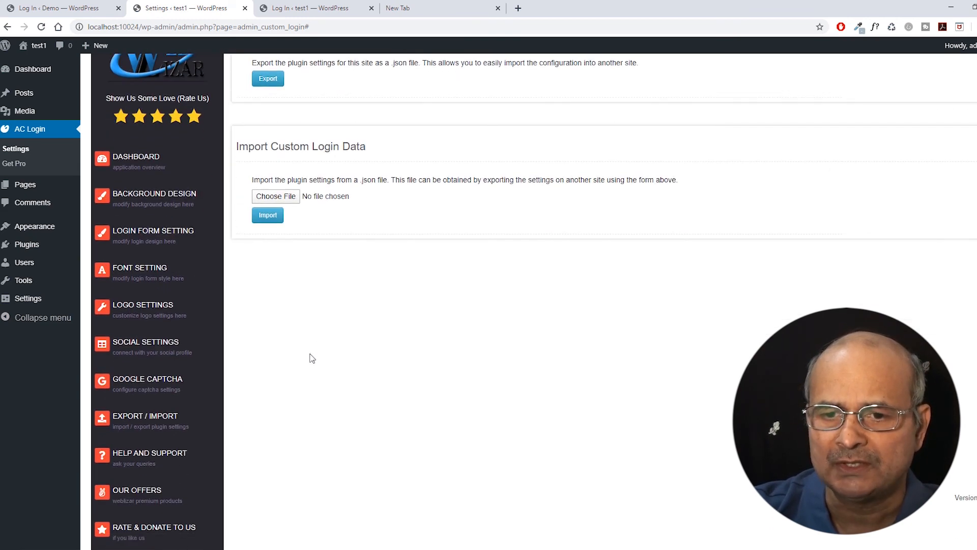
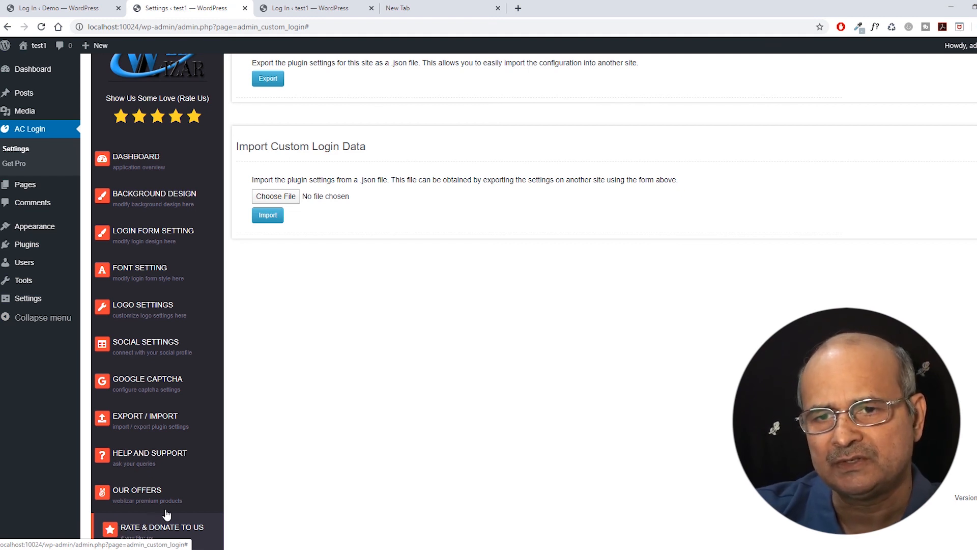
Look over the Export / Import page, then bring up the 'Howdy, admin' account menu.
scroll(251, 477, "up", 2)
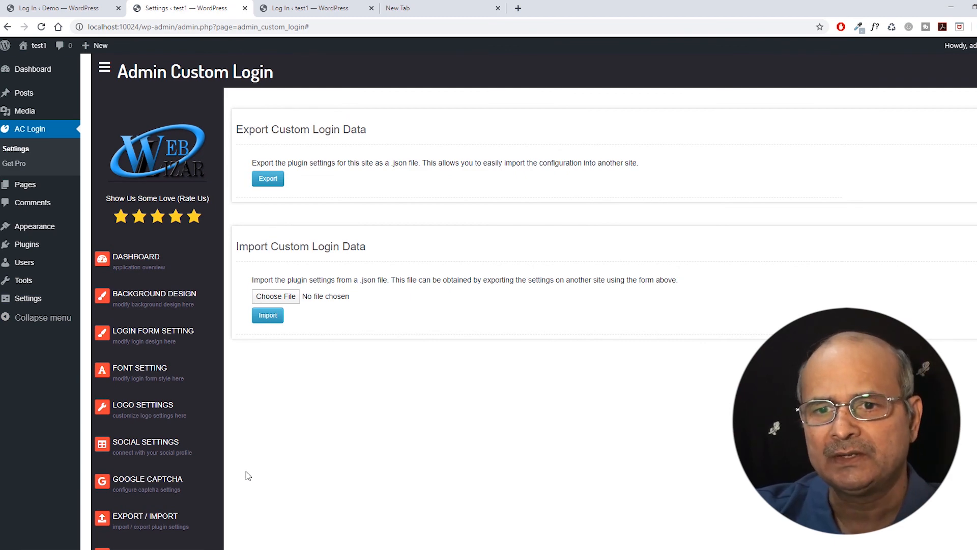
scroll(248, 476, "down", 2)
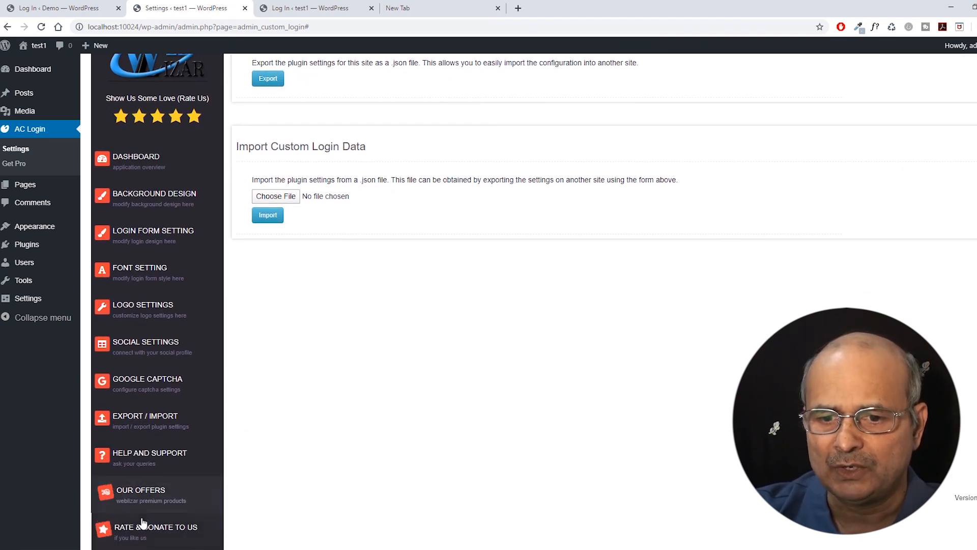
scroll(242, 489, "up", 2)
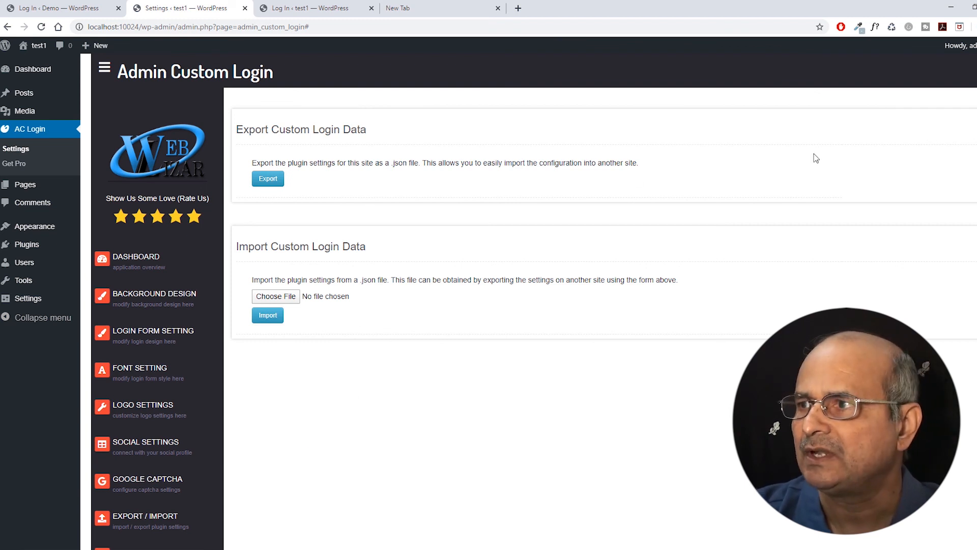
mouse_move(964, 53)
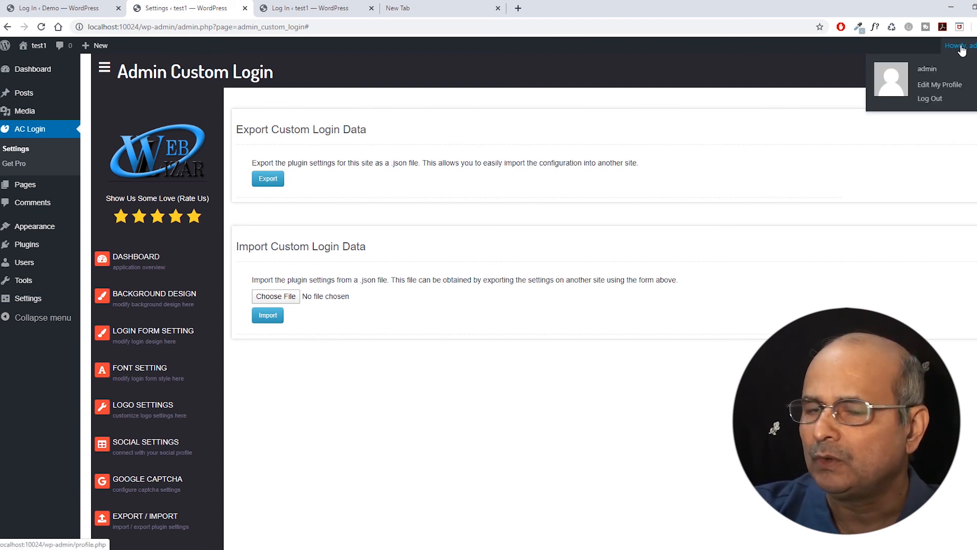
Log out and compare the test1 login page with the Demo site's login page.
left_click(930, 100)
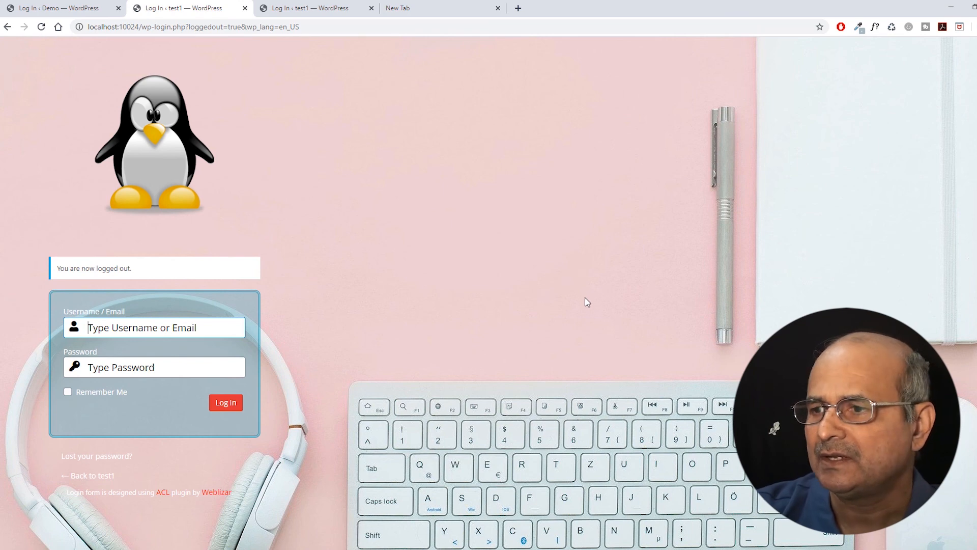
left_click(65, 7)
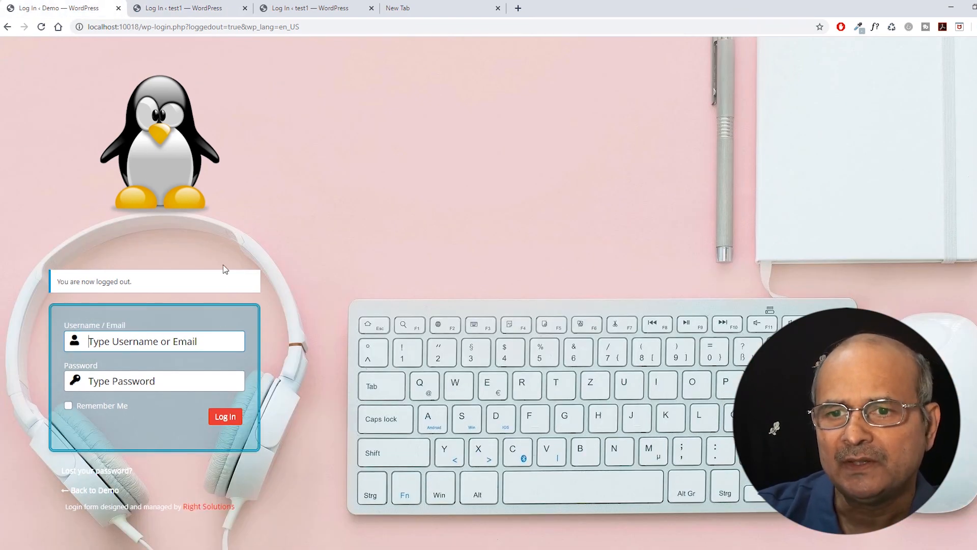
left_click(184, 8)
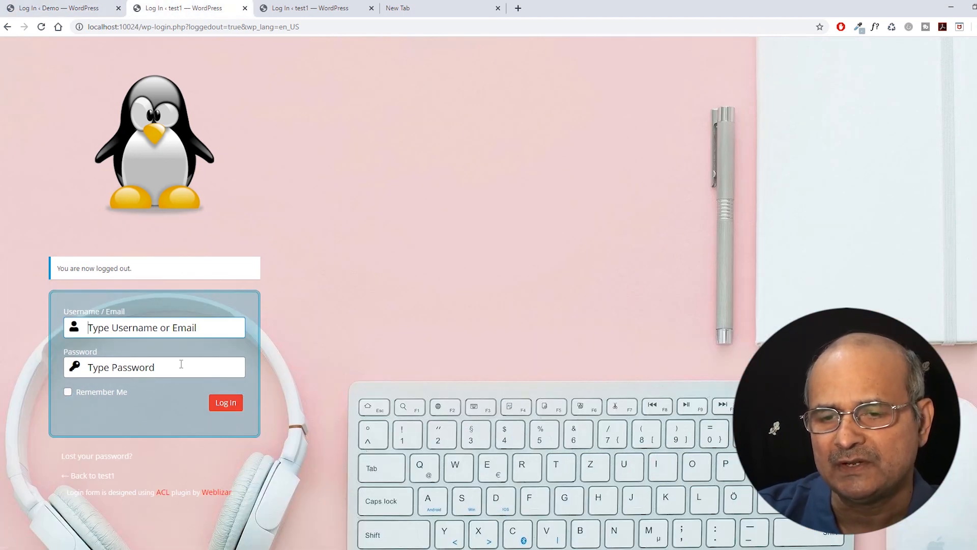
left_click(59, 10)
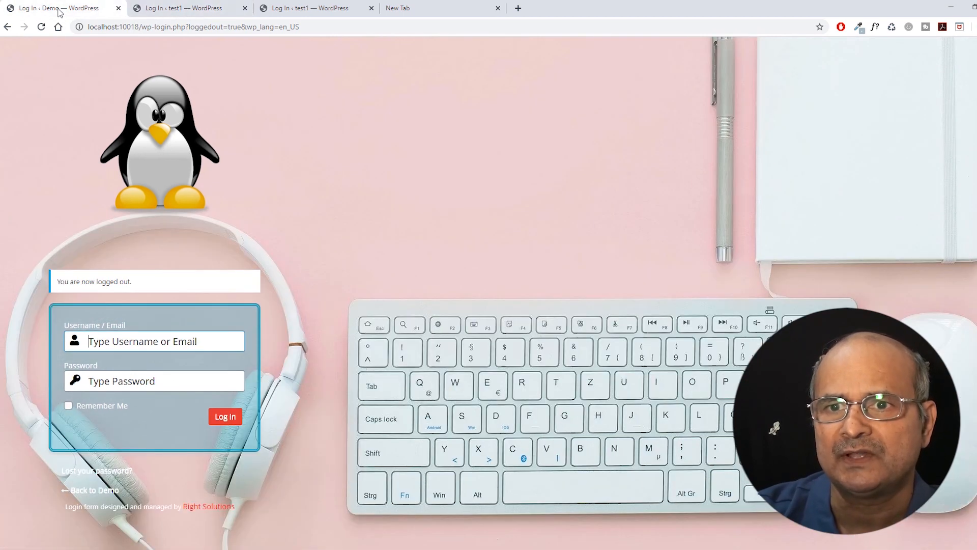
left_click(185, 8)
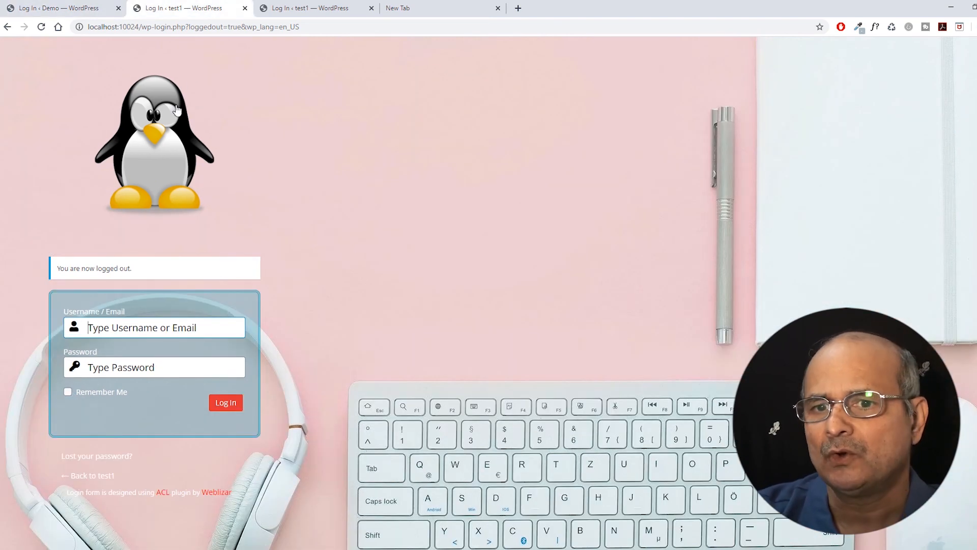
Log back into test1 with the saved admin username and the account password.
left_click(105, 332)
left_click(98, 369)
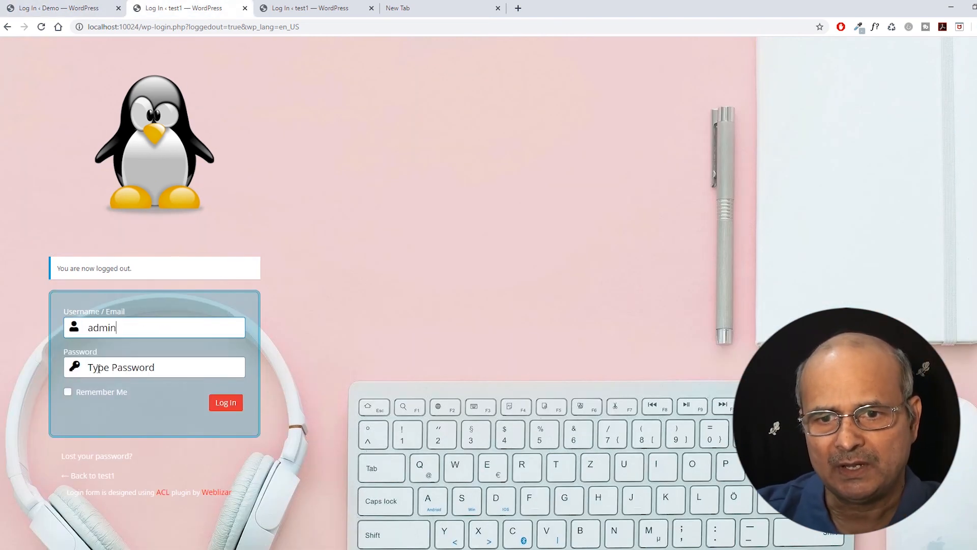
left_click(98, 368)
type("admin")
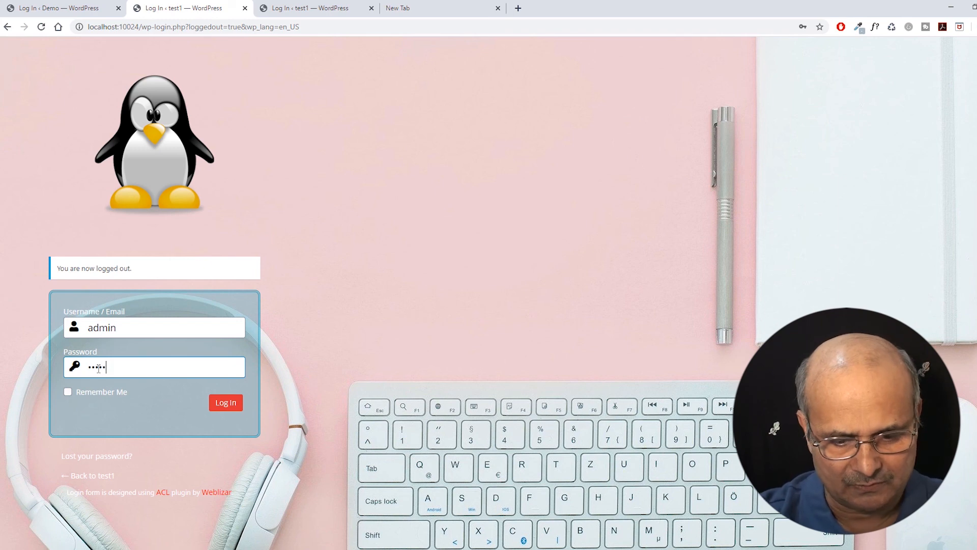
key("Return")
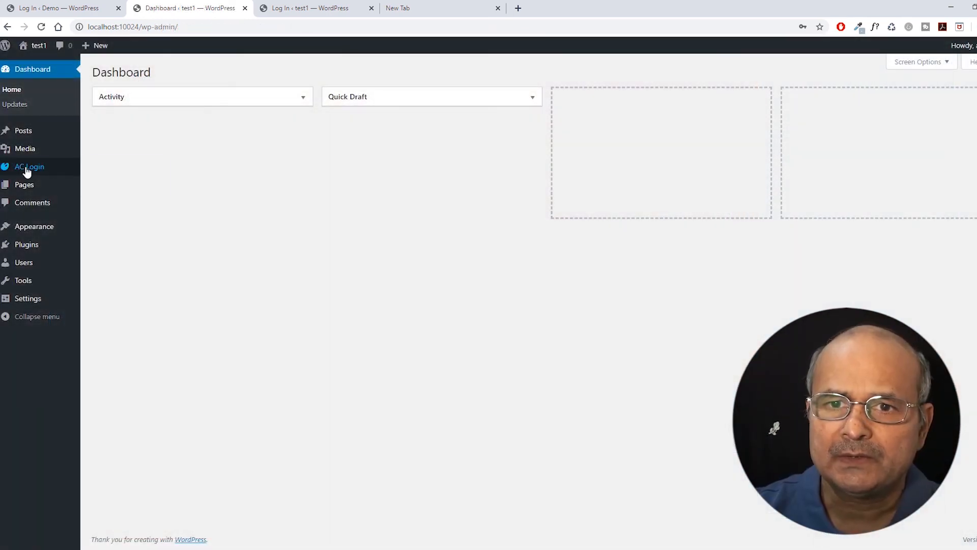
In Admin Custom Login's Background Design, choose Static Background Image as the background type.
left_click(27, 172)
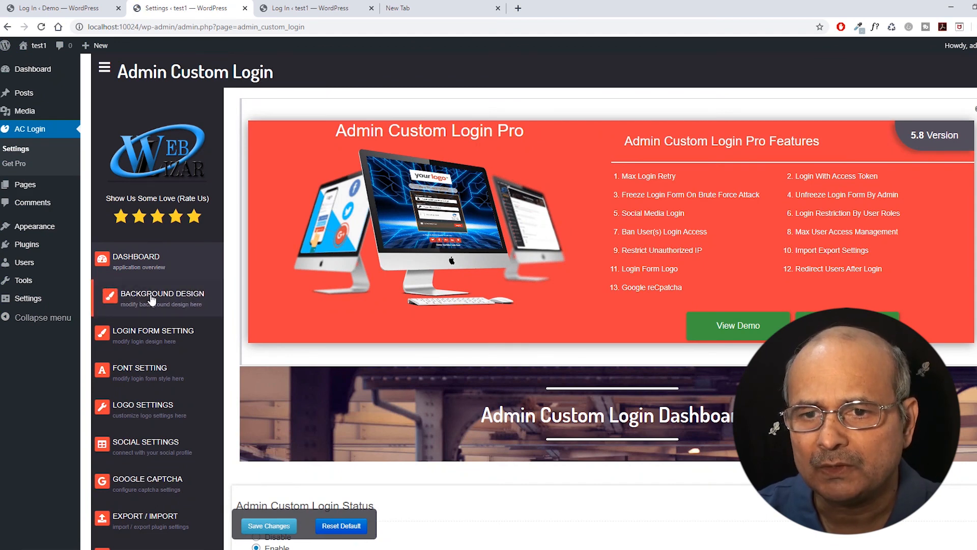
left_click(151, 299)
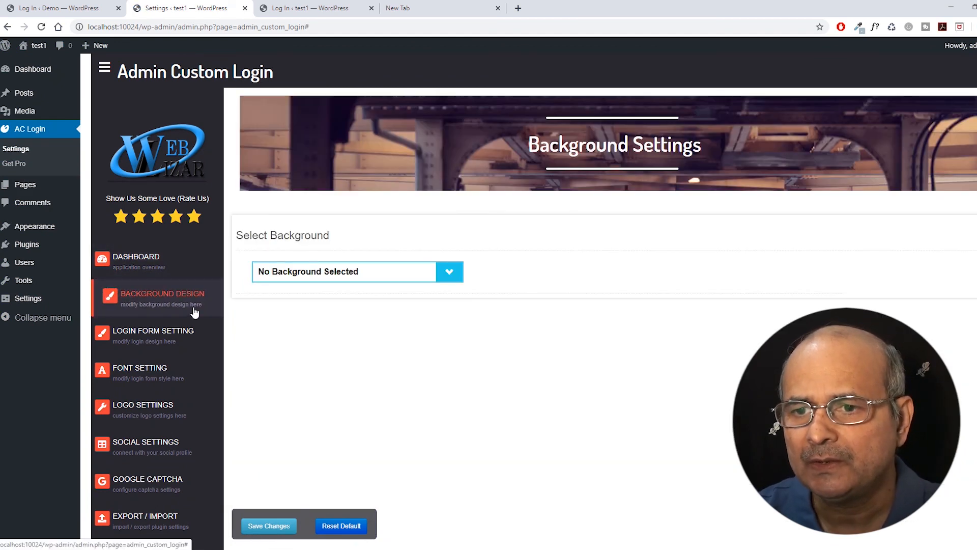
scroll(486, 192, "down", 2)
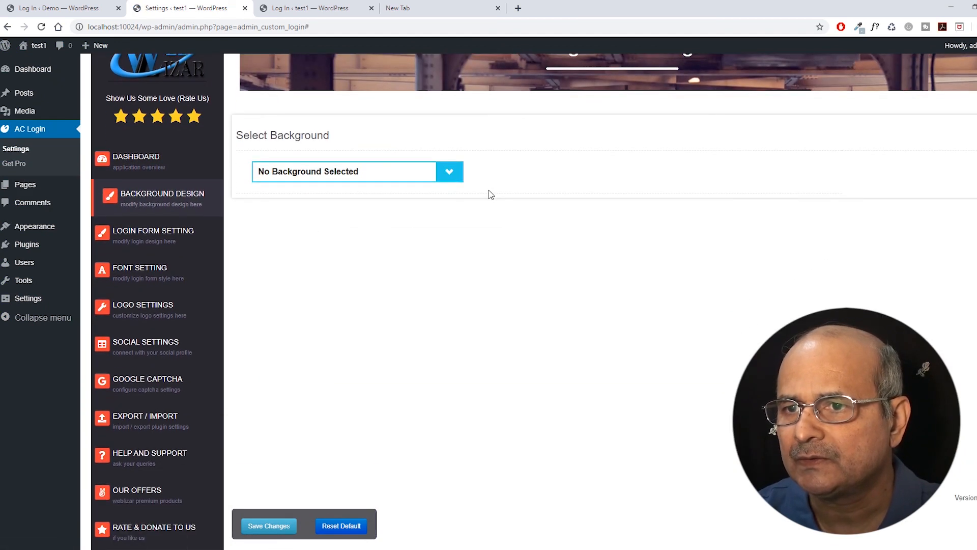
left_click(452, 170)
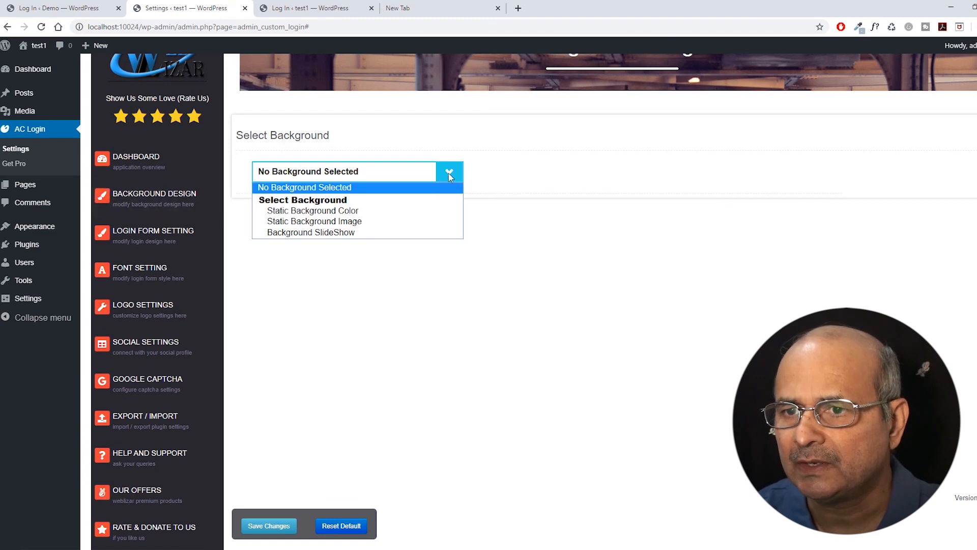
left_click(291, 222)
scroll(519, 168, "down", 2)
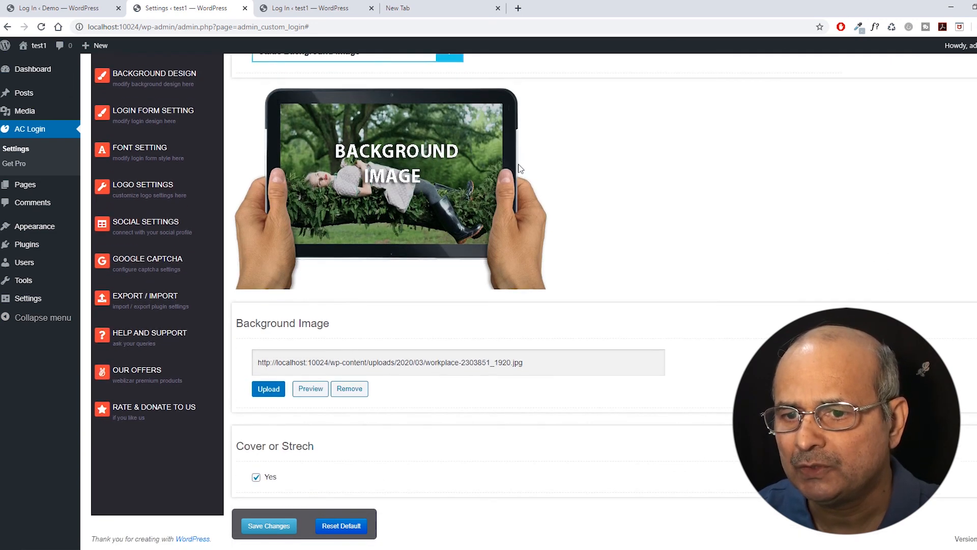
Turn off Cover for the background image and set its position to Center Bottom.
left_click(255, 478)
scroll(355, 417, "down", 2)
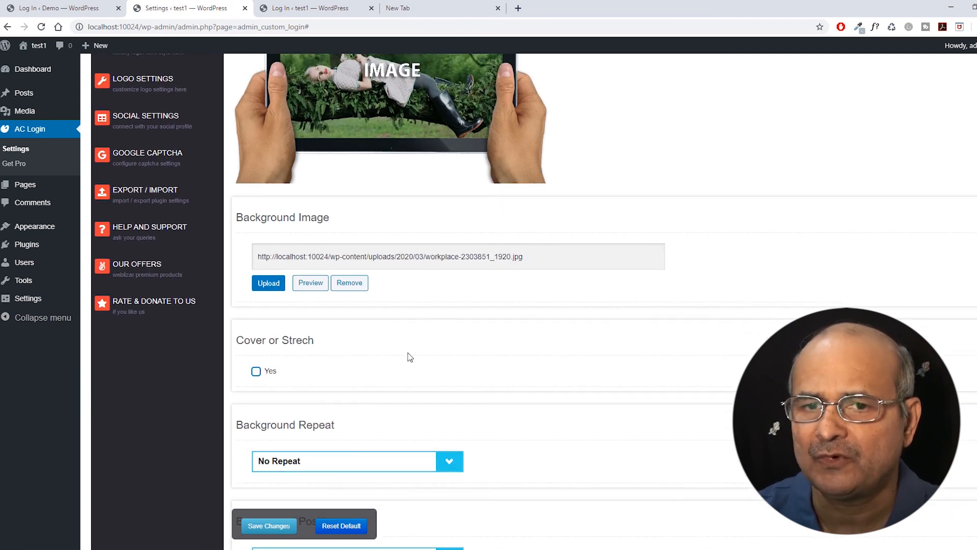
scroll(268, 364, "down", 4)
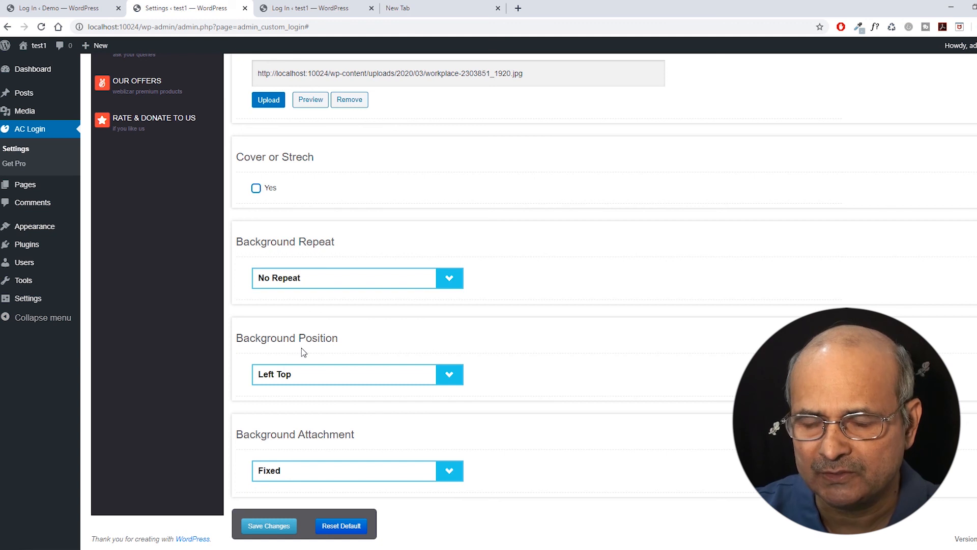
left_click(450, 375)
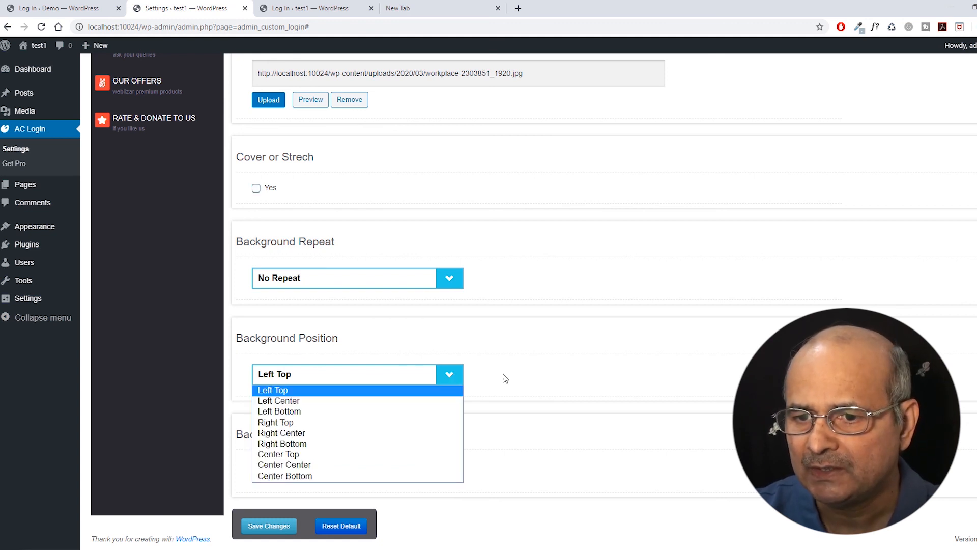
left_click(513, 377)
left_click(442, 379)
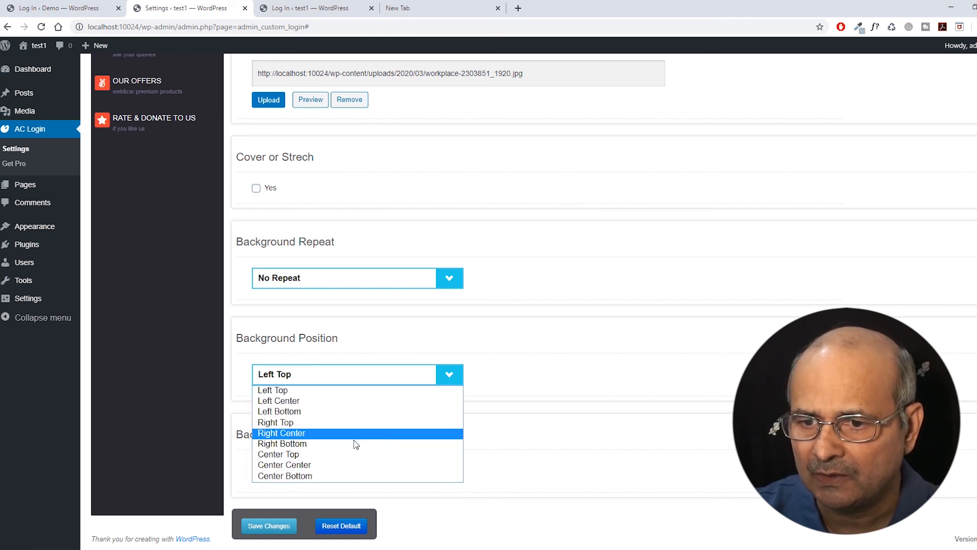
left_click(273, 466)
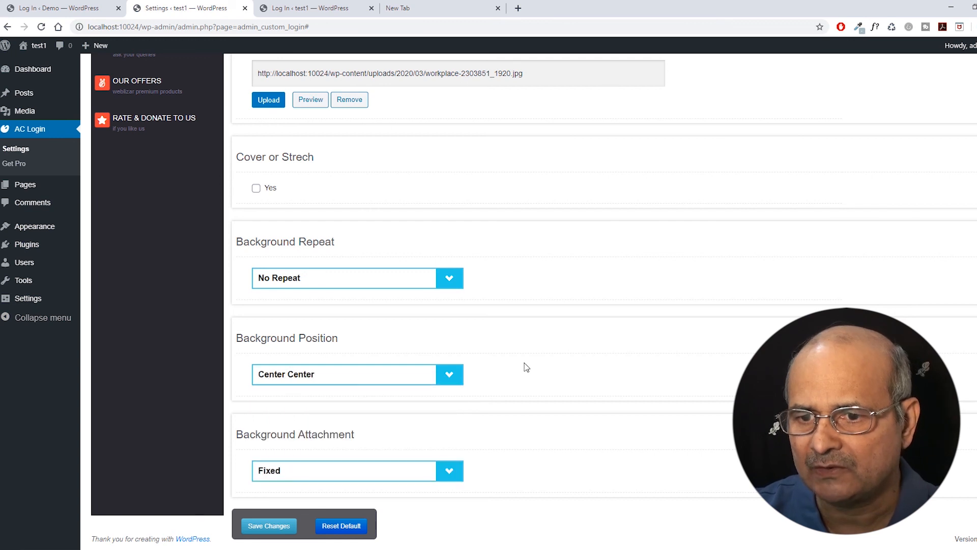
left_click(449, 375)
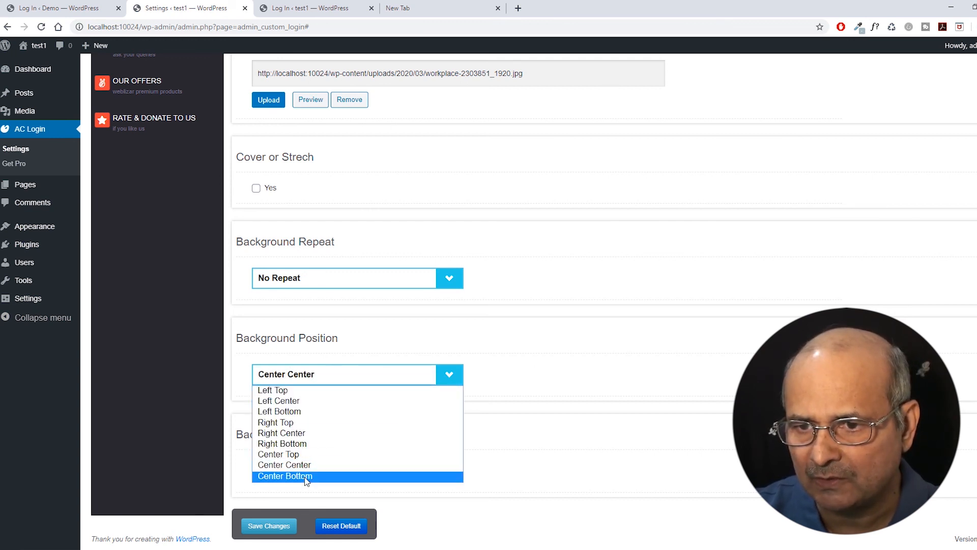
left_click(285, 476)
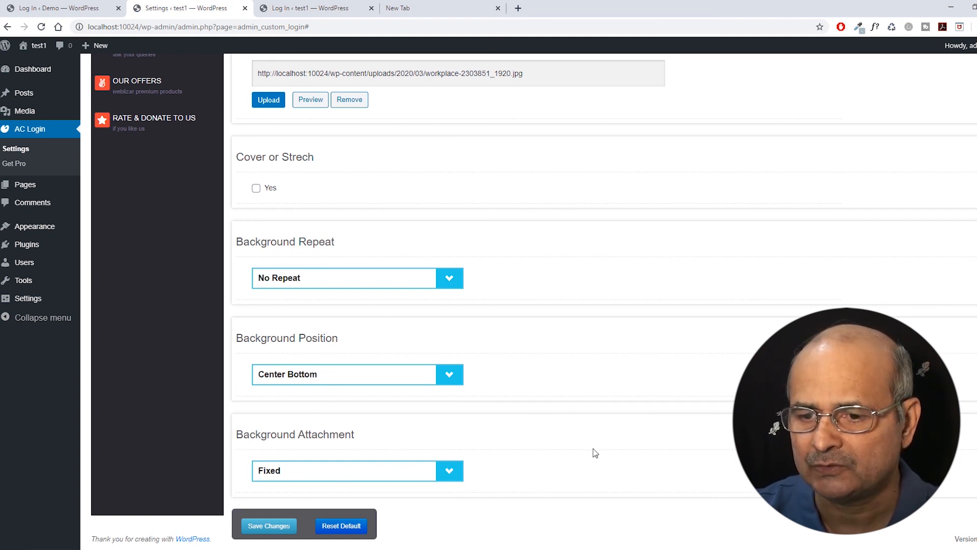
Save the background settings and log out to preview the login page.
left_click(264, 527)
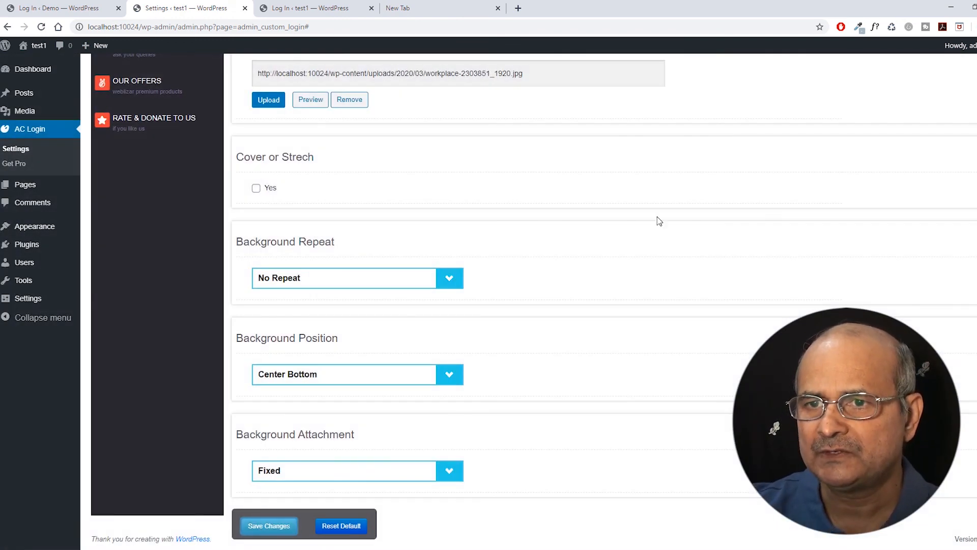
scroll(654, 293, "up", 5)
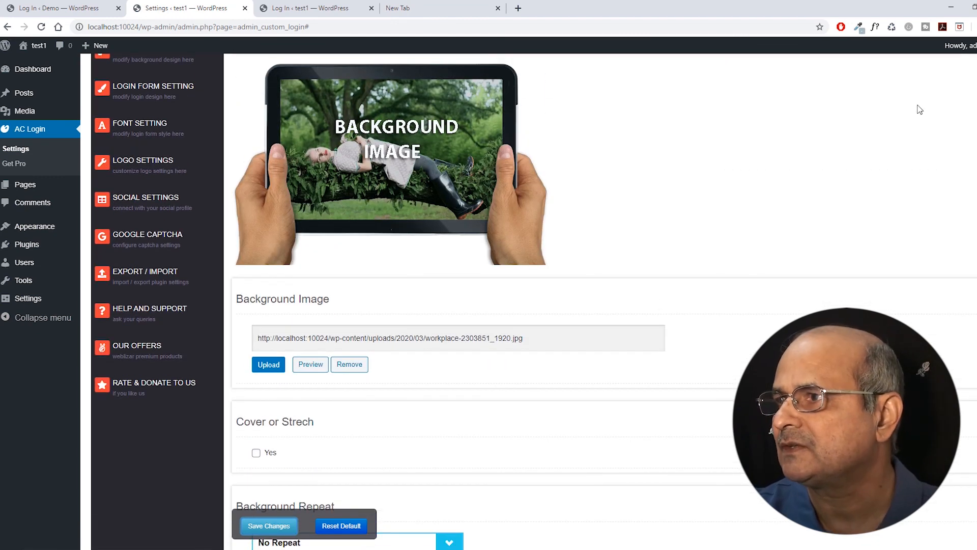
mouse_move(965, 47)
left_click(932, 98)
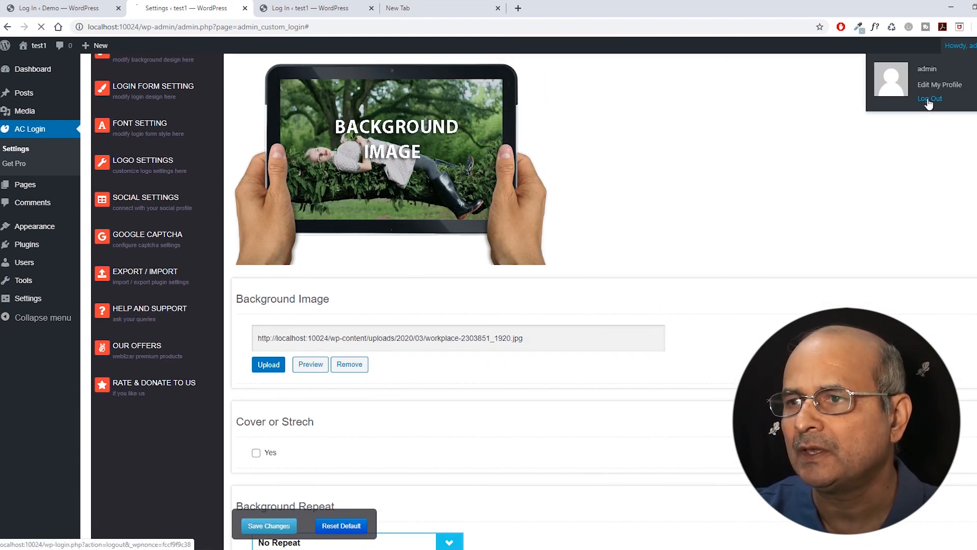